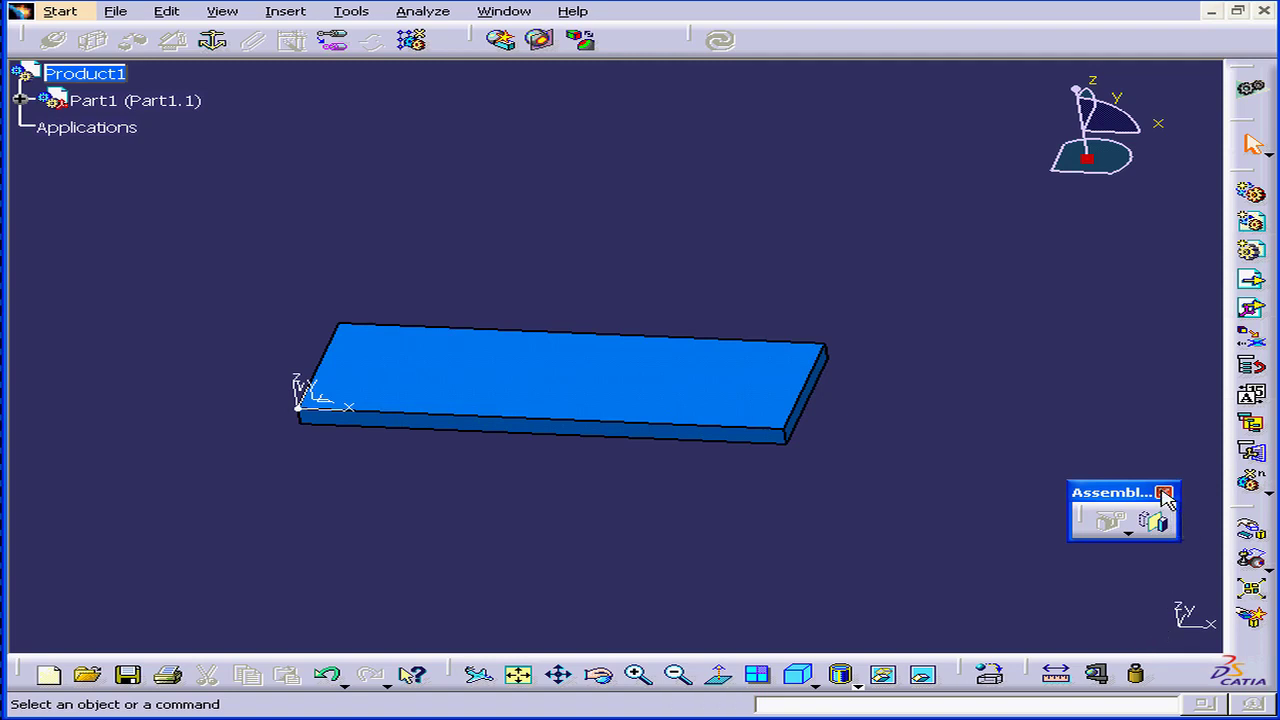
# Step: Close the floating Assembly toolbar, leaving Product1 and Part1's plate visible
pyautogui.click(1165, 494)
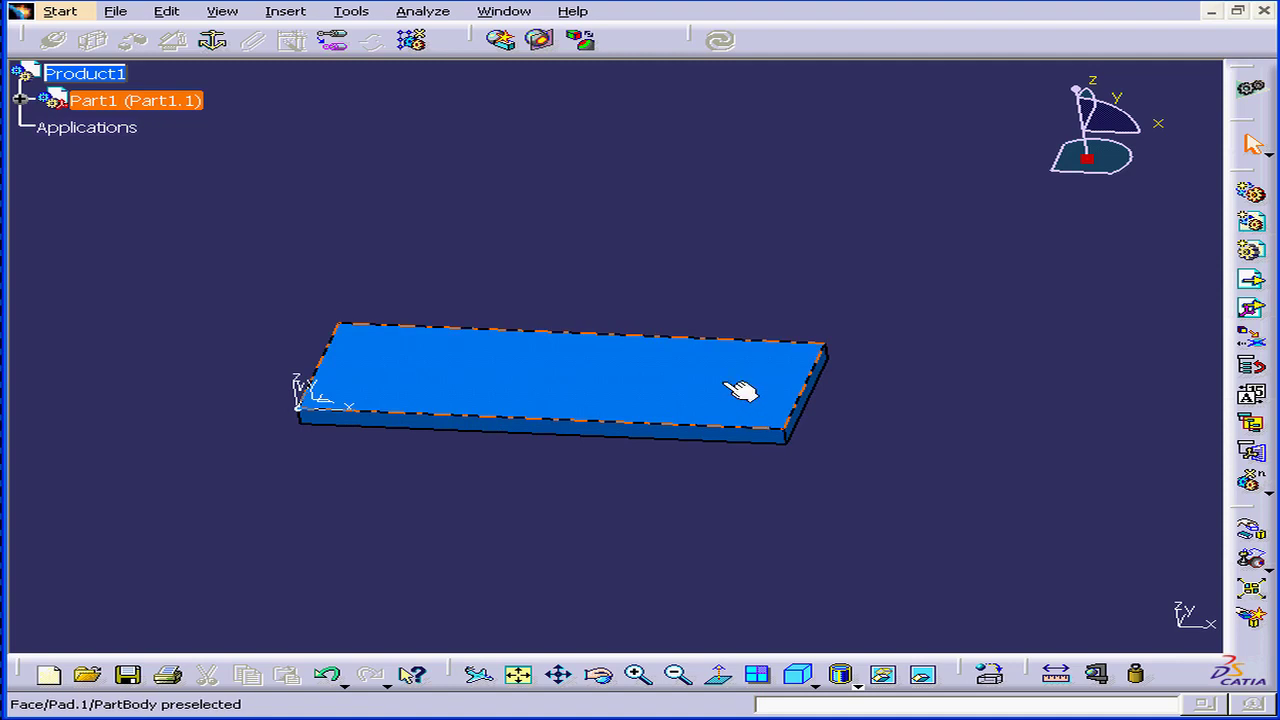
# Step: Make Part1 active and open Pad.1's Sketch.1 with its 130 × 50 rectangle
pyautogui.click(21, 101)
pyautogui.click(47, 127)
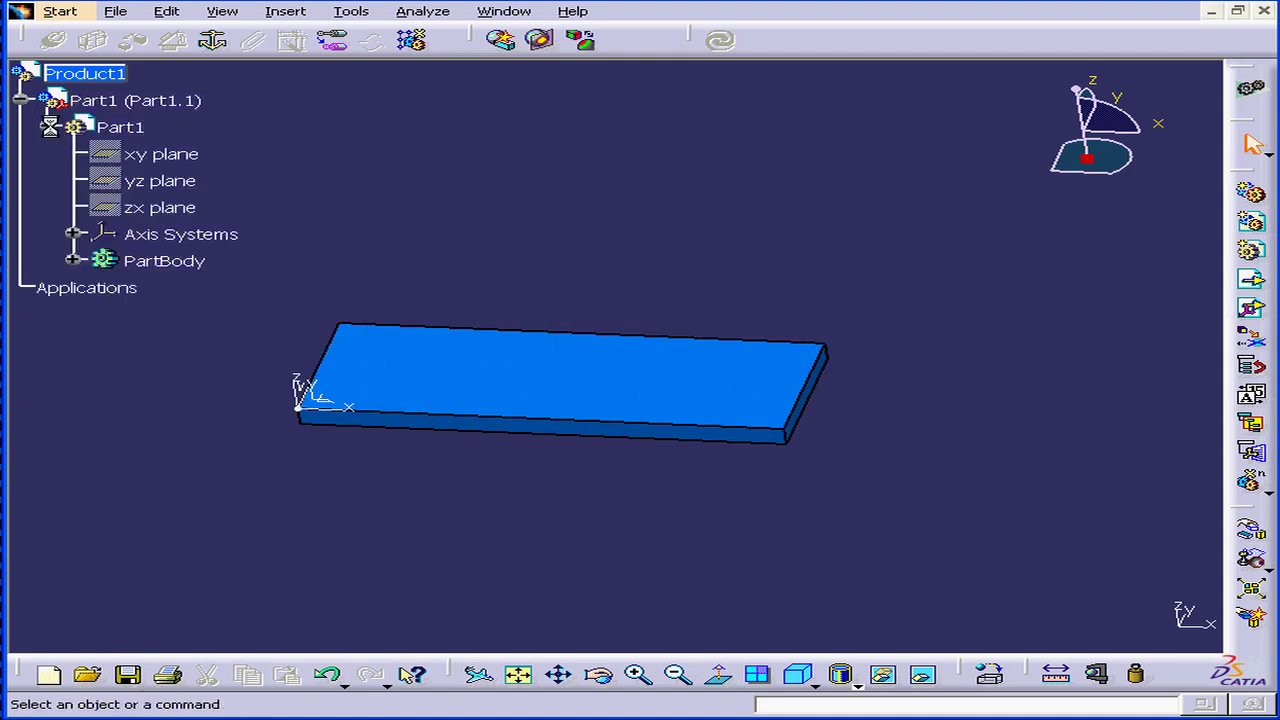
pyautogui.doubleClick(160, 262)
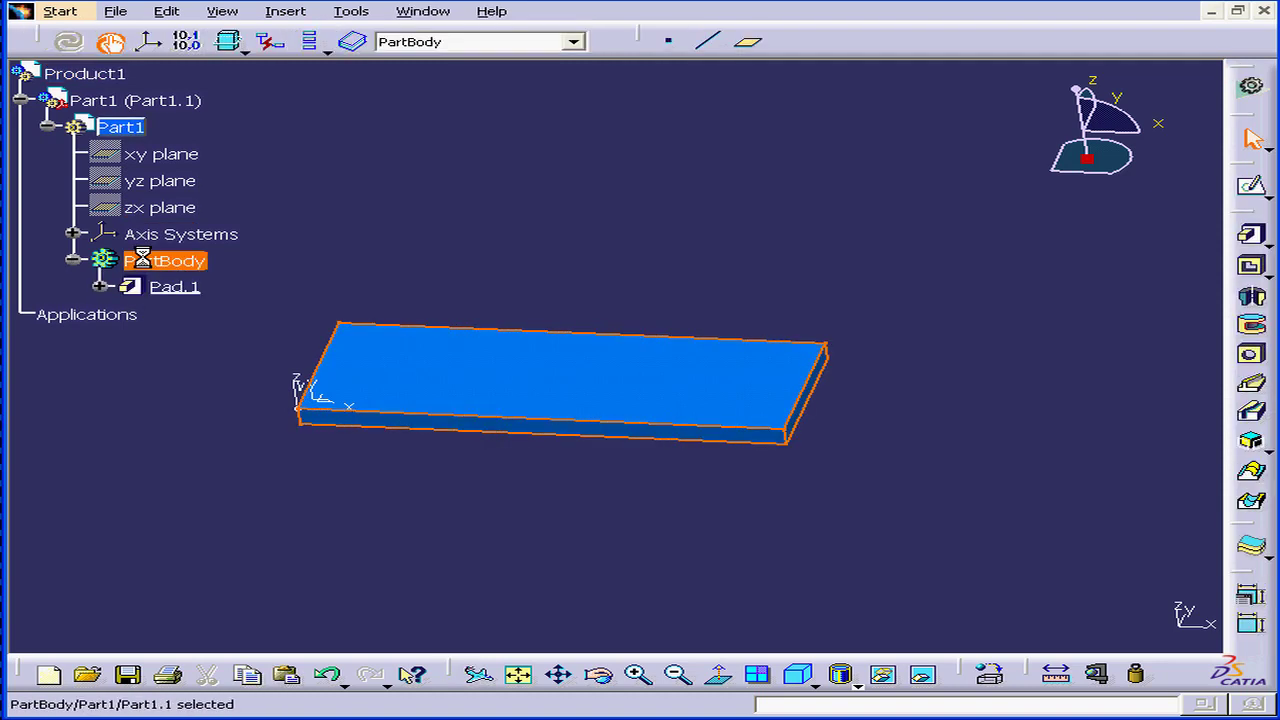
pyautogui.click(101, 287)
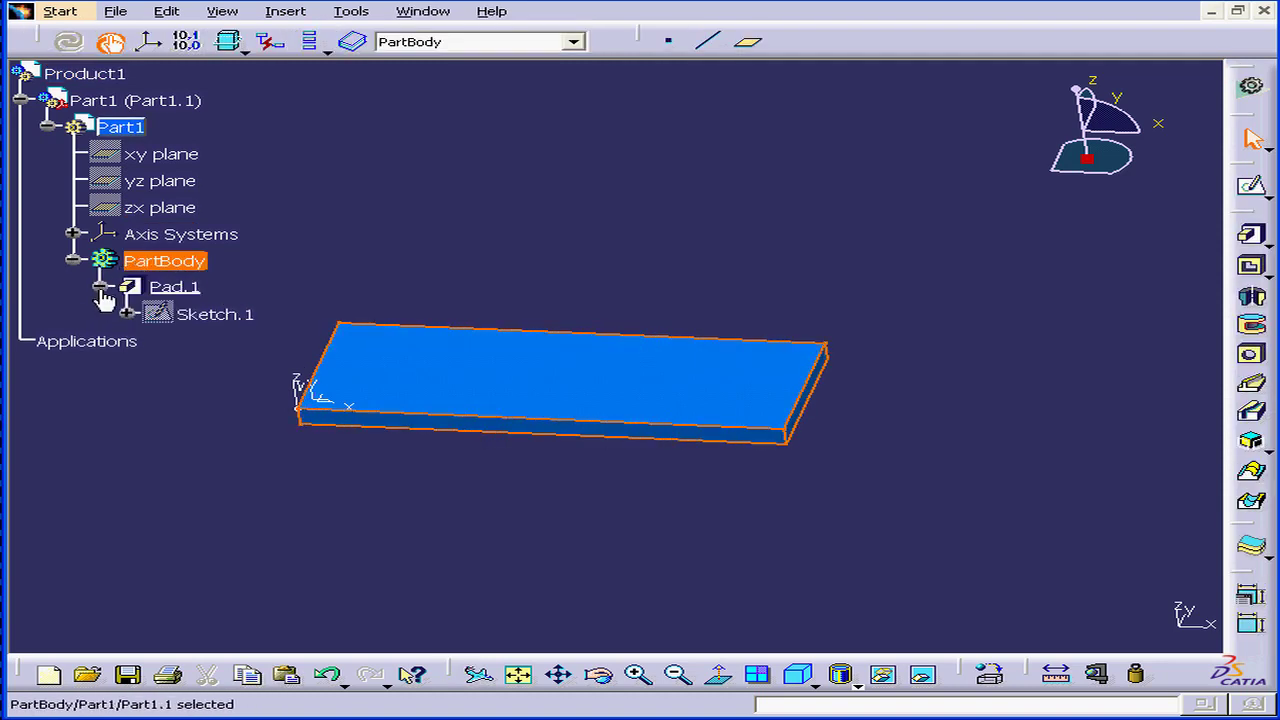
pyautogui.doubleClick(178, 318)
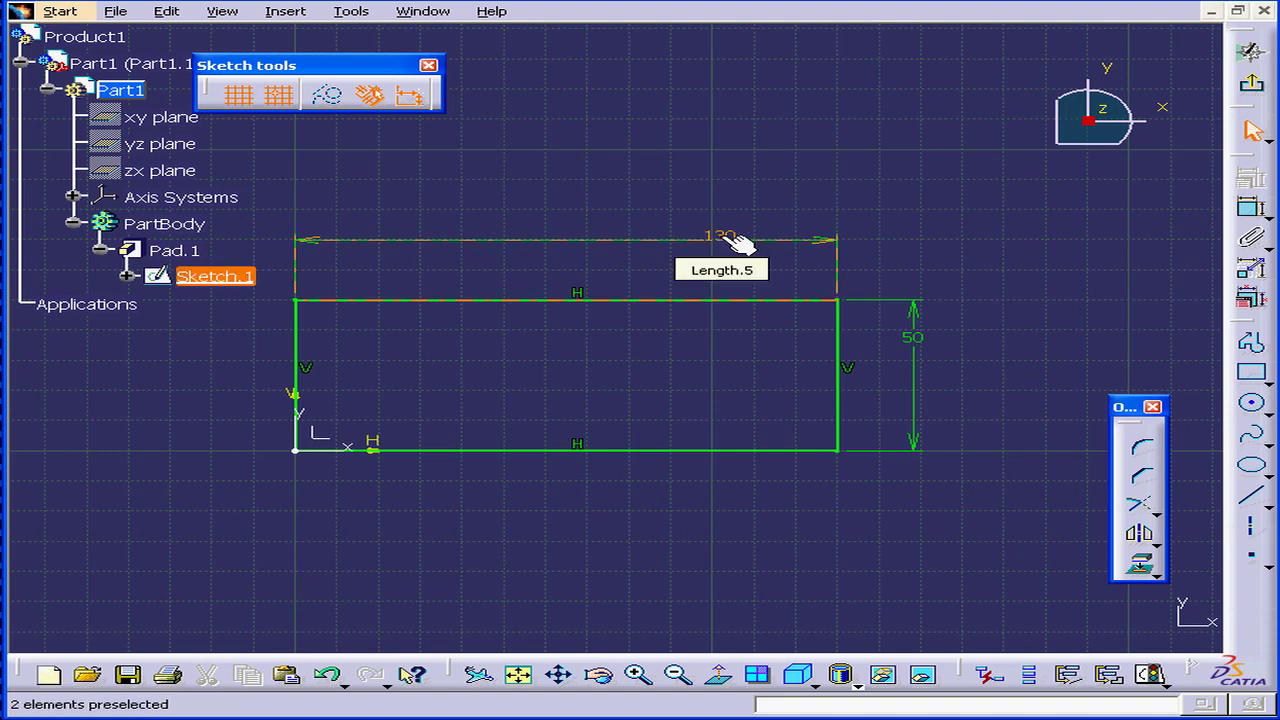
# Step: Rename the 130 mm Length.5 constraint to My_Parameter
pyautogui.rightClick(740, 240)
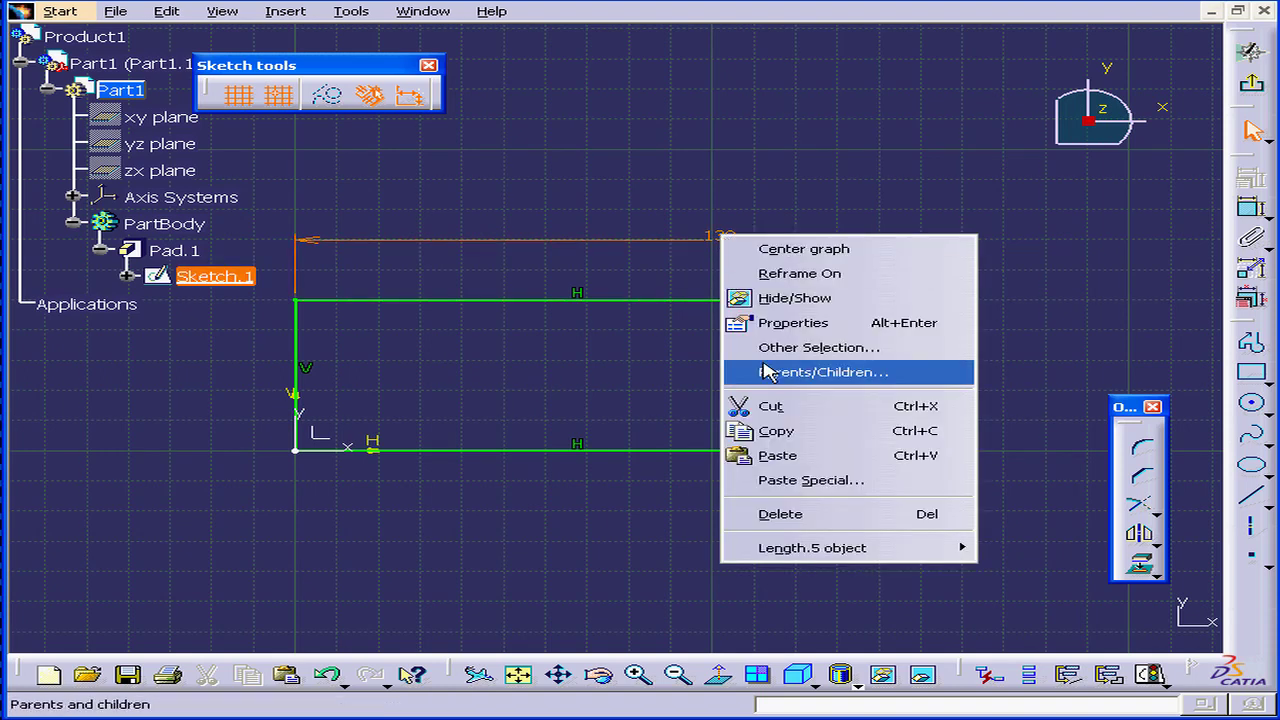
pyautogui.moveTo(858, 553)
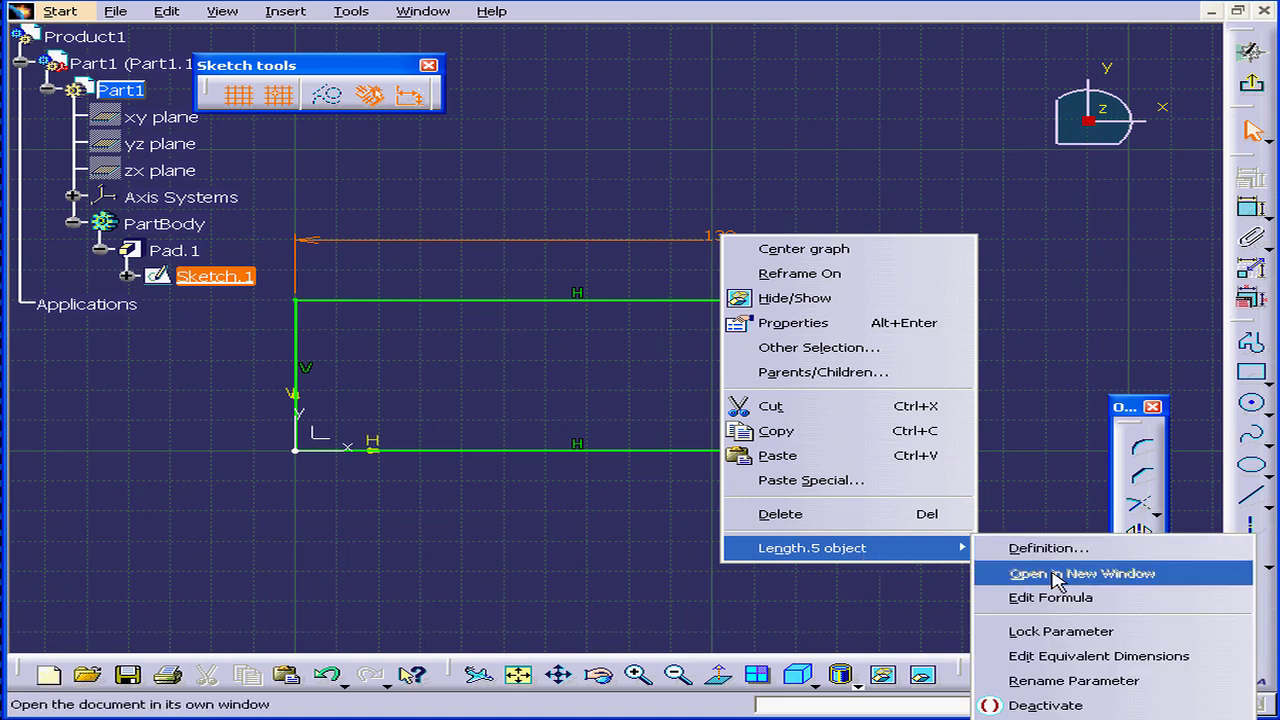
pyautogui.click(1148, 682)
pyautogui.moveTo(1148, 695); pyautogui.dragTo(871, 494)
pyautogui.moveTo(548, 537); pyautogui.dragTo(765, 537)
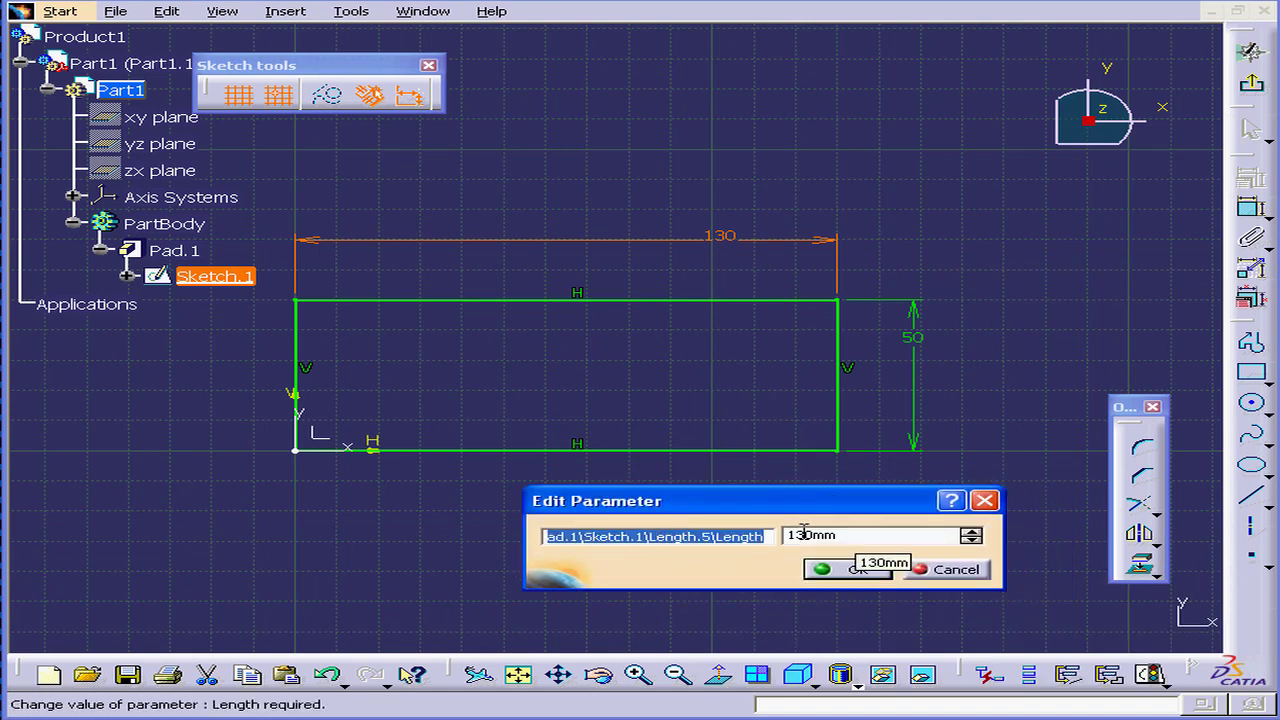
pyautogui.write('My_Parameter')
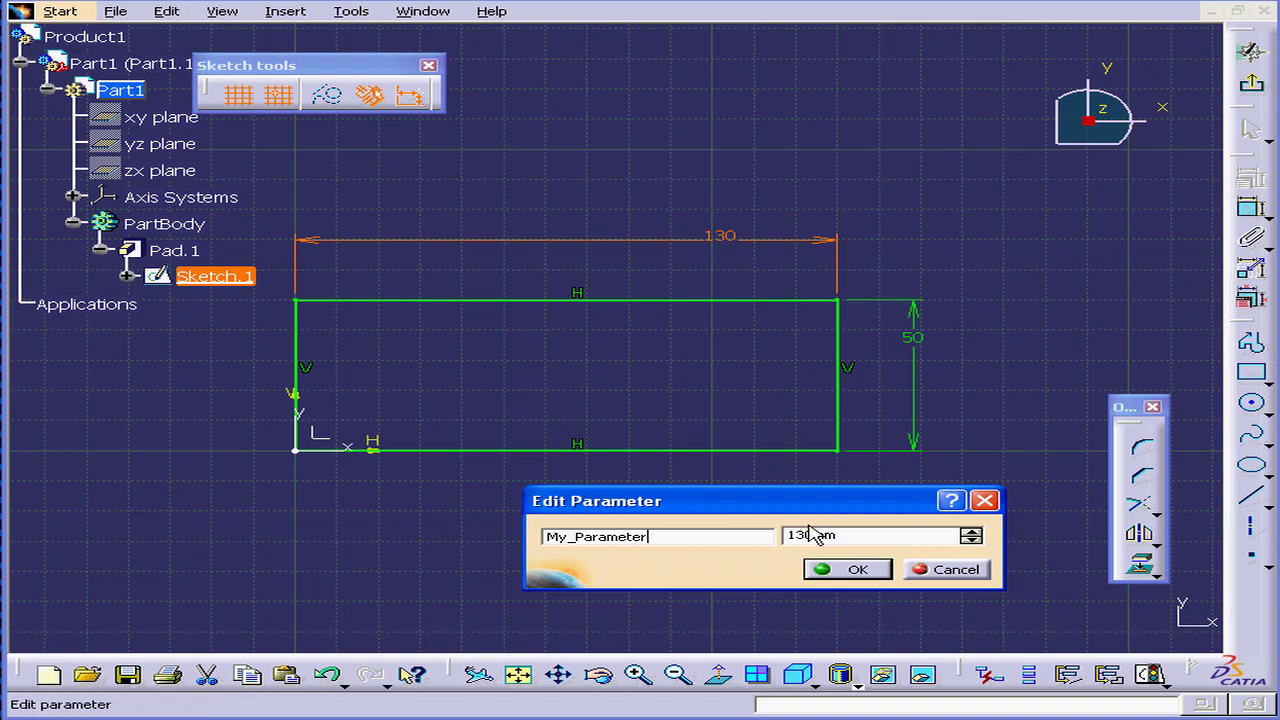
pyautogui.click(858, 569)
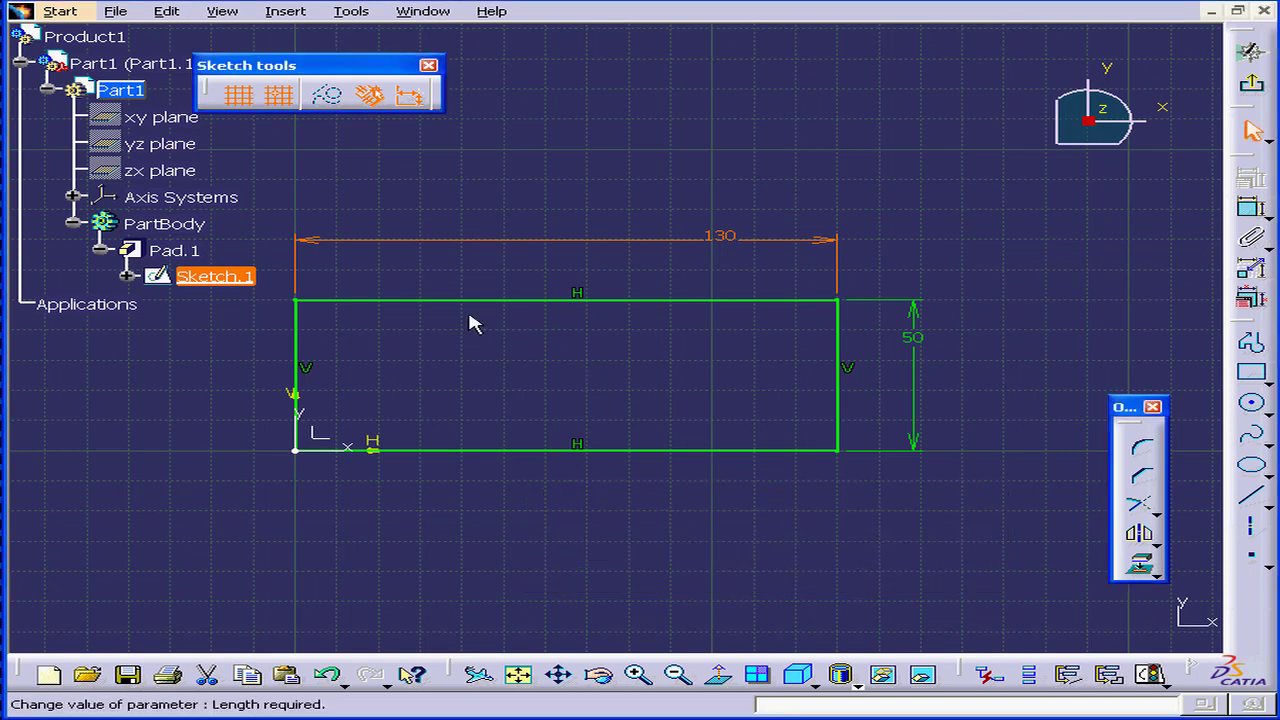
# Step: Return to Product1 and insert a new Part2 at the assembly origin
pyautogui.doubleClick(110, 37)
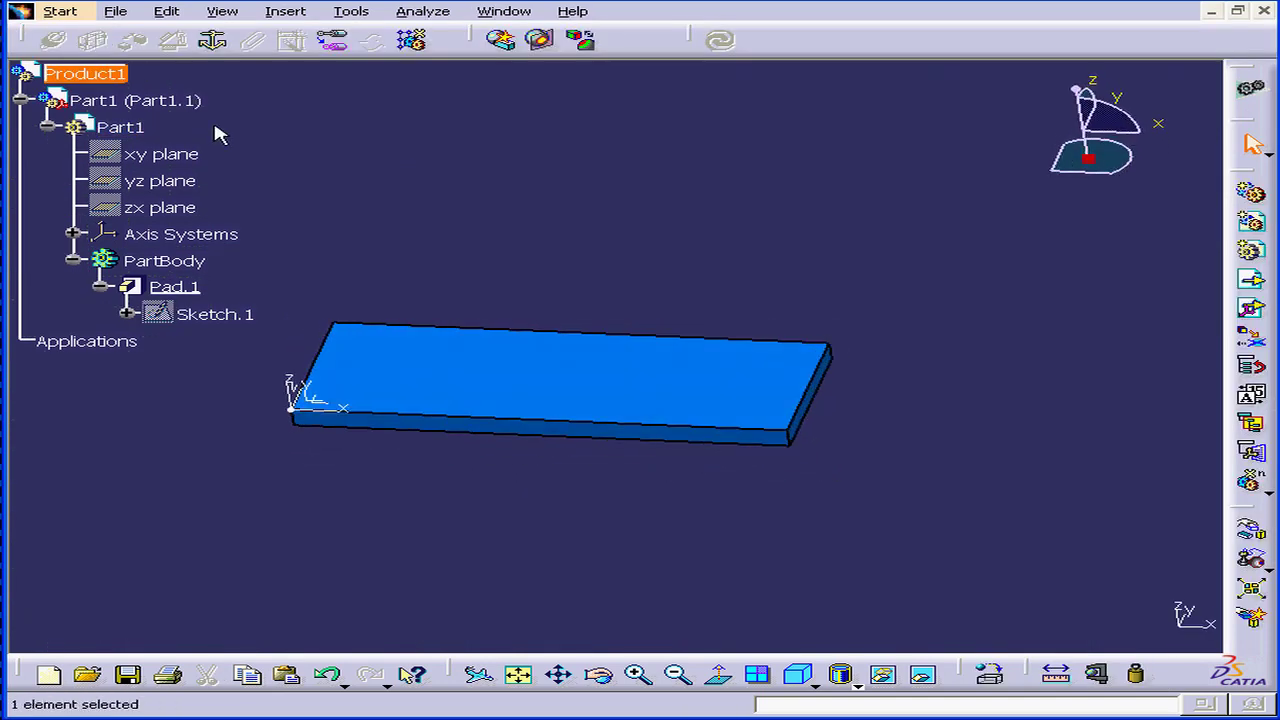
pyautogui.rightClick(63, 78)
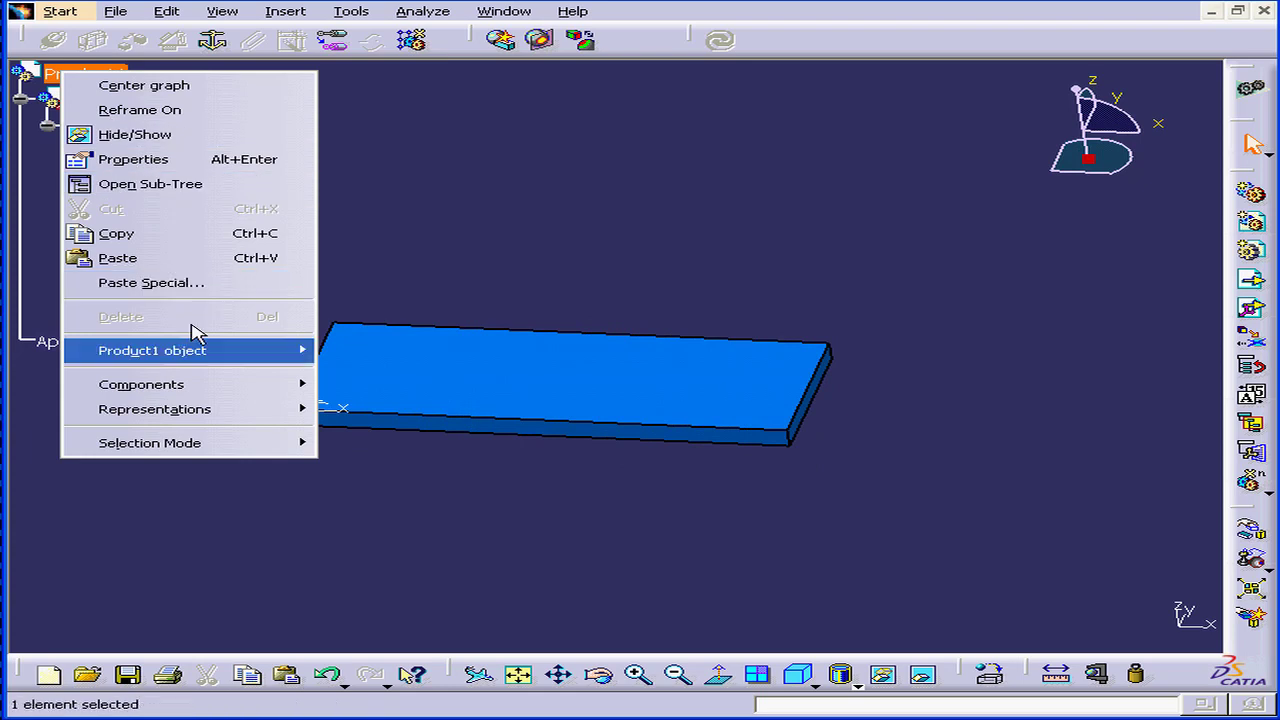
pyautogui.moveTo(200, 393)
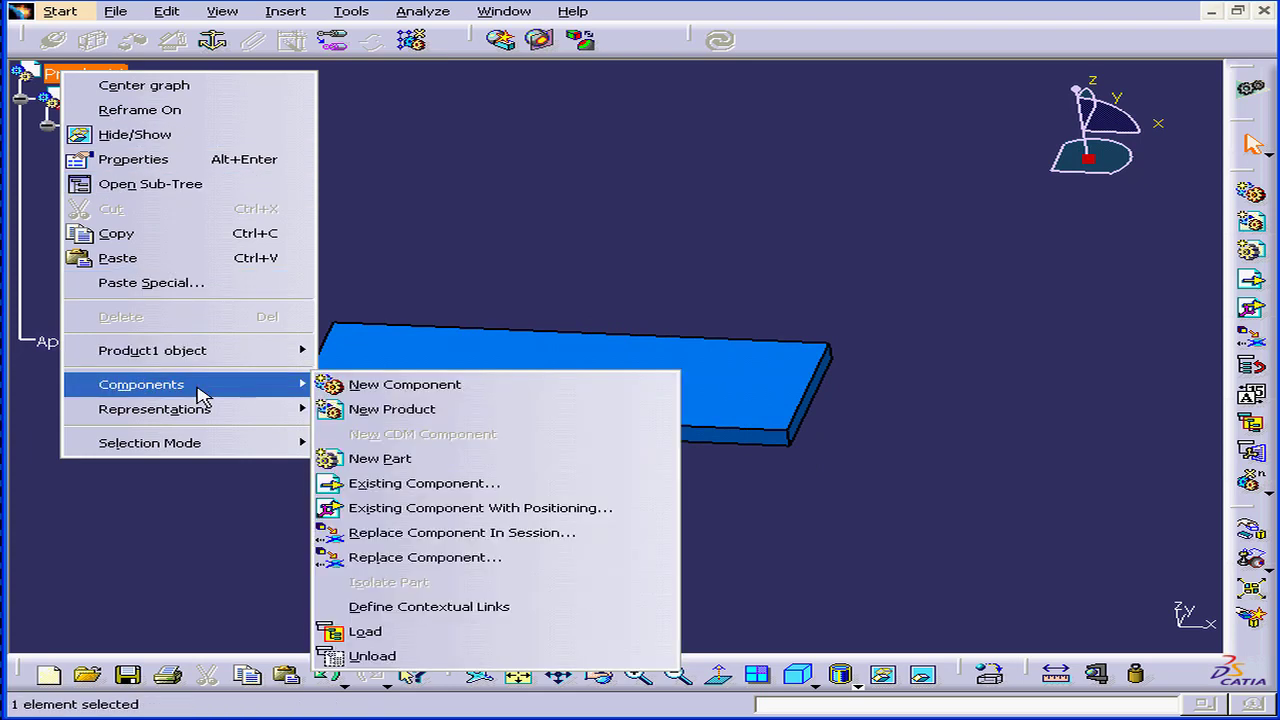
pyautogui.click(424, 466)
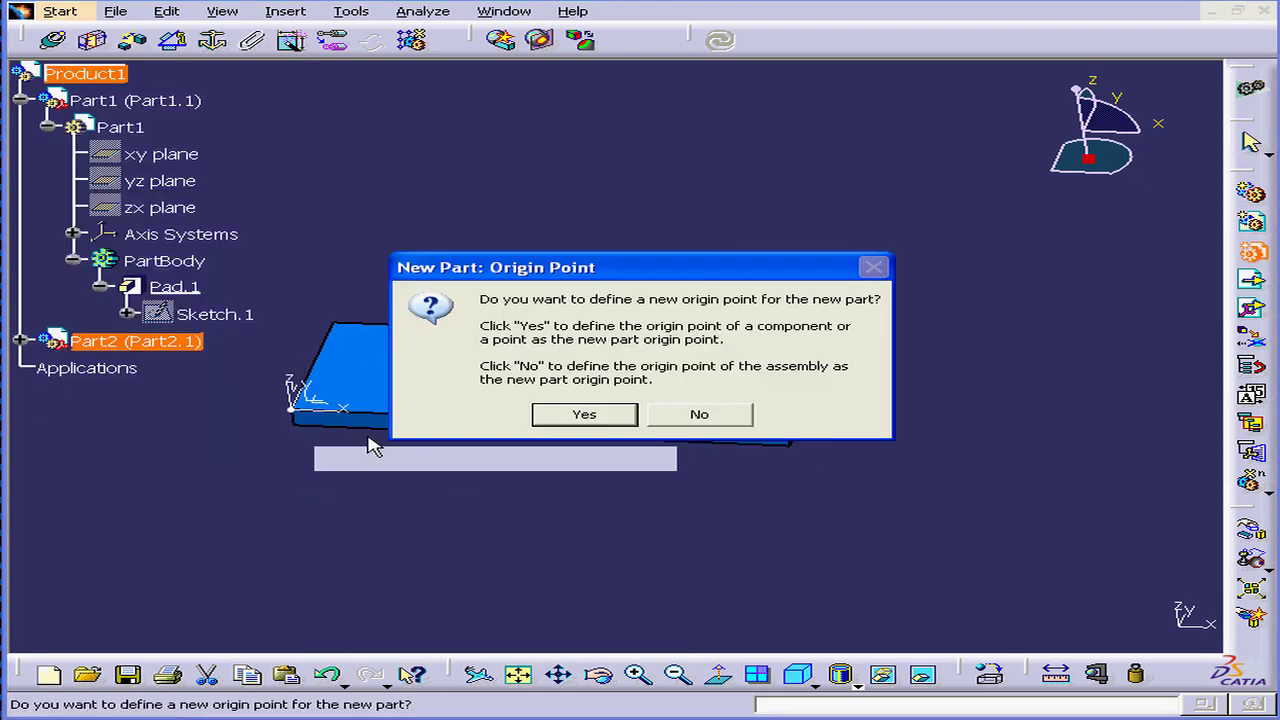
pyautogui.click(712, 418)
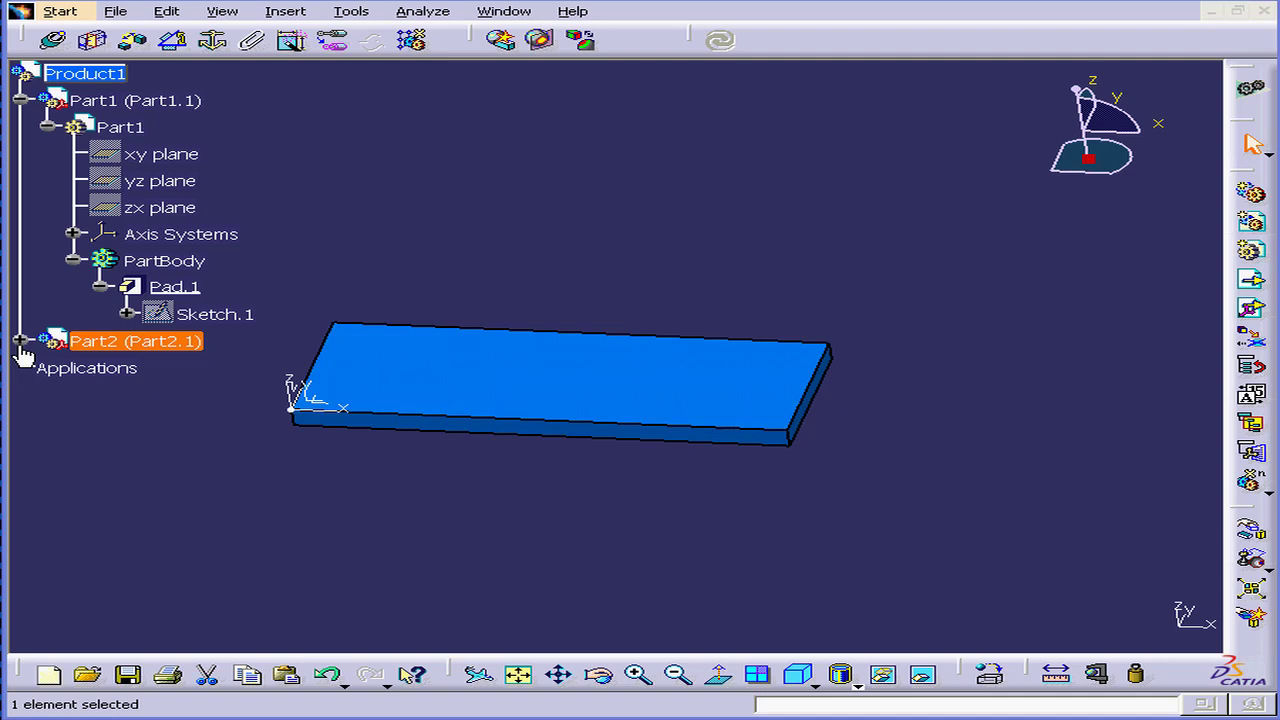
# Step: Activate Part2's PartBody and create a new sketch on Part2's xy plane
pyautogui.click(20, 341)
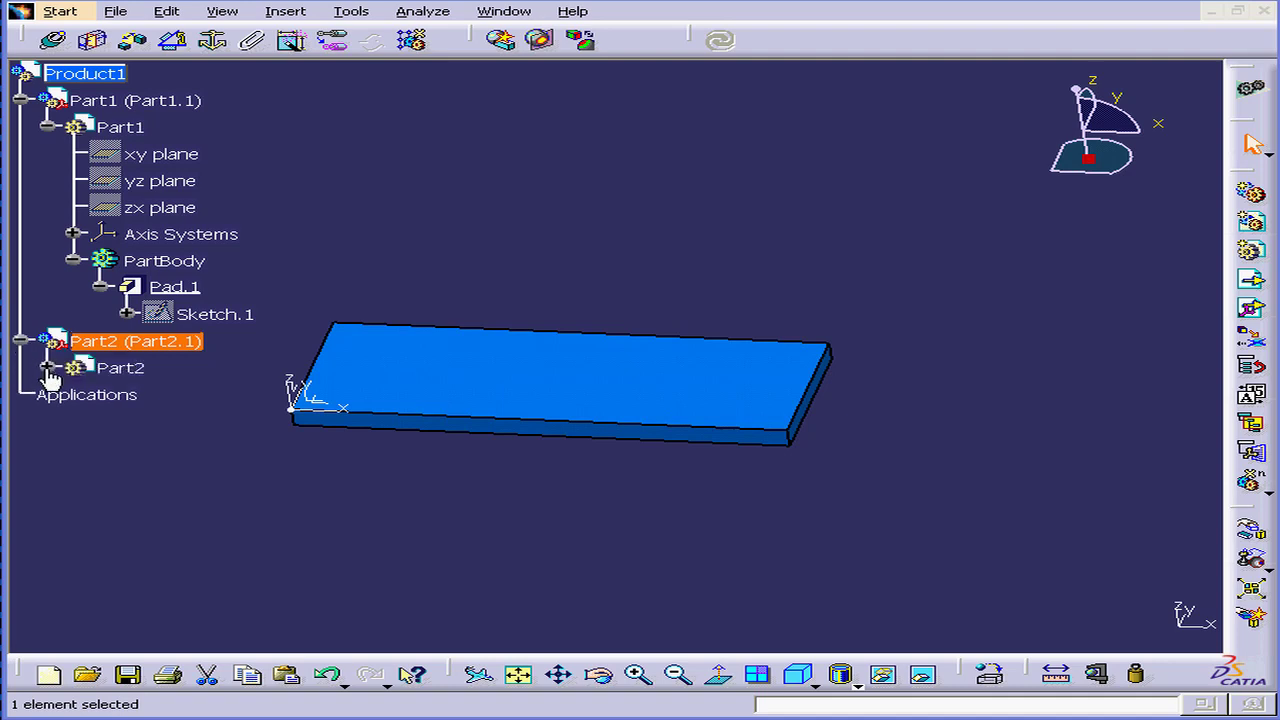
pyautogui.click(47, 368)
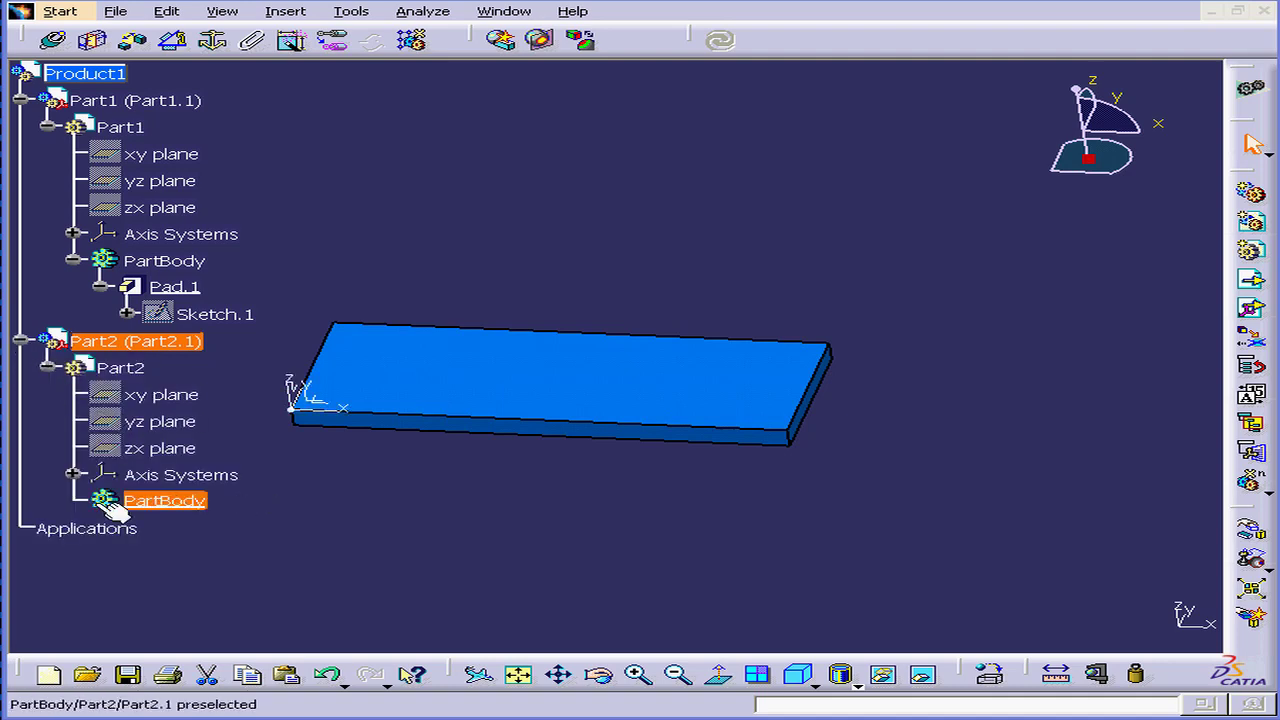
pyautogui.click(185, 503)
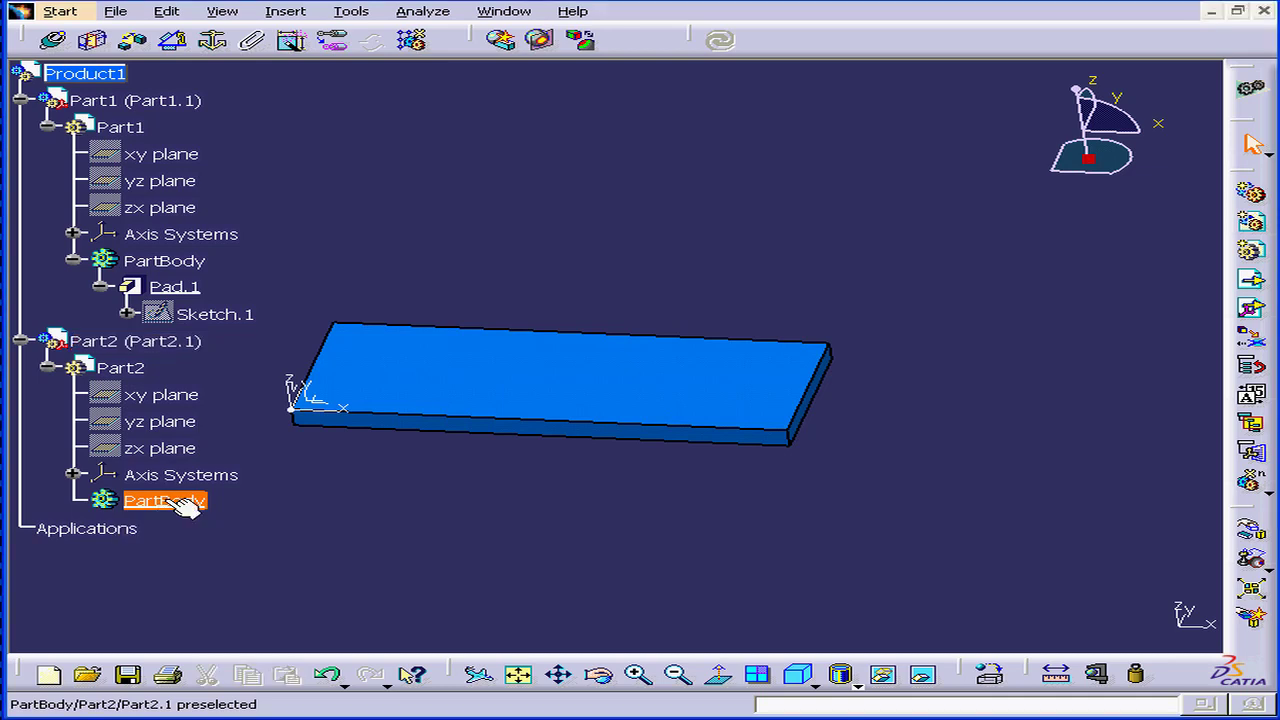
pyautogui.doubleClick(185, 503)
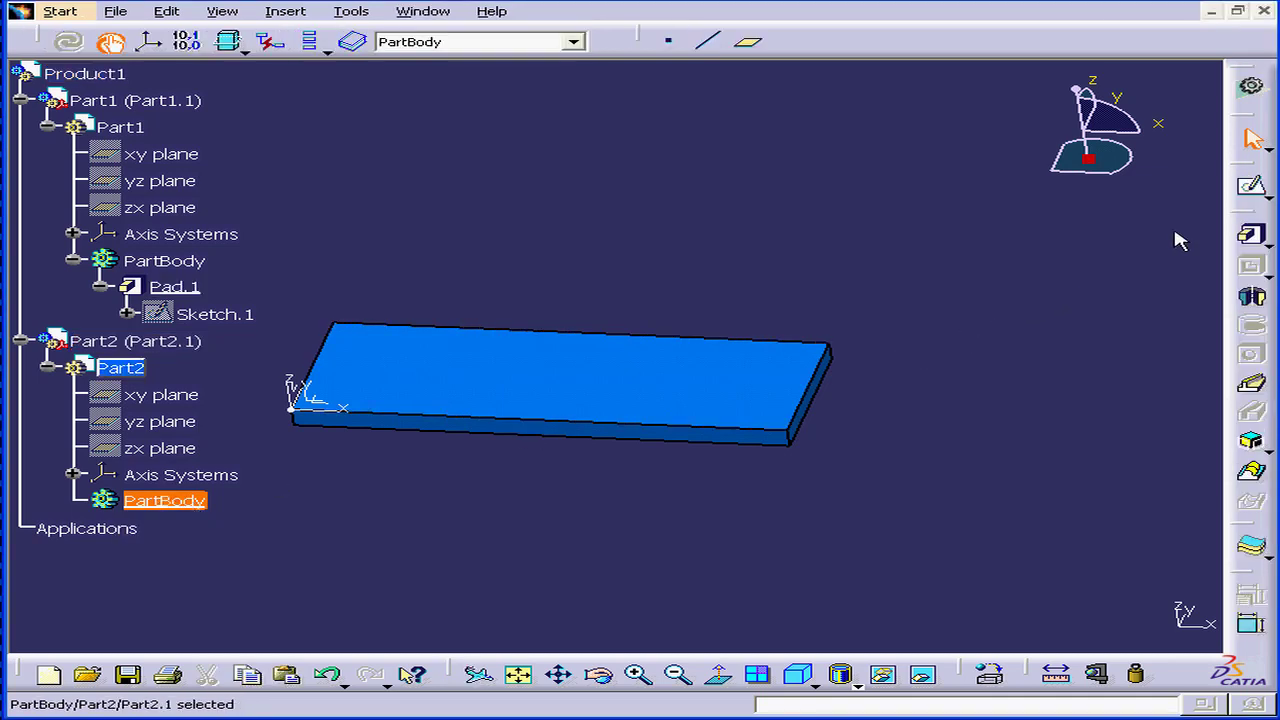
pyautogui.click(1253, 190)
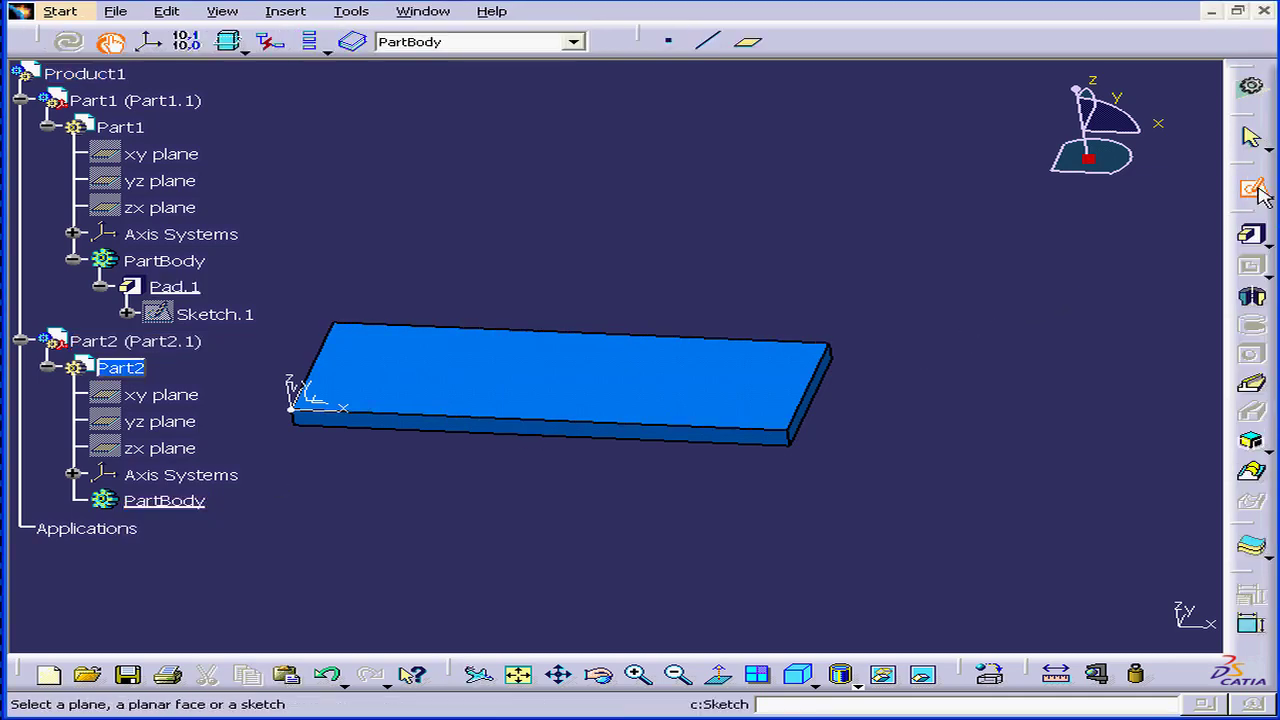
pyautogui.click(143, 395)
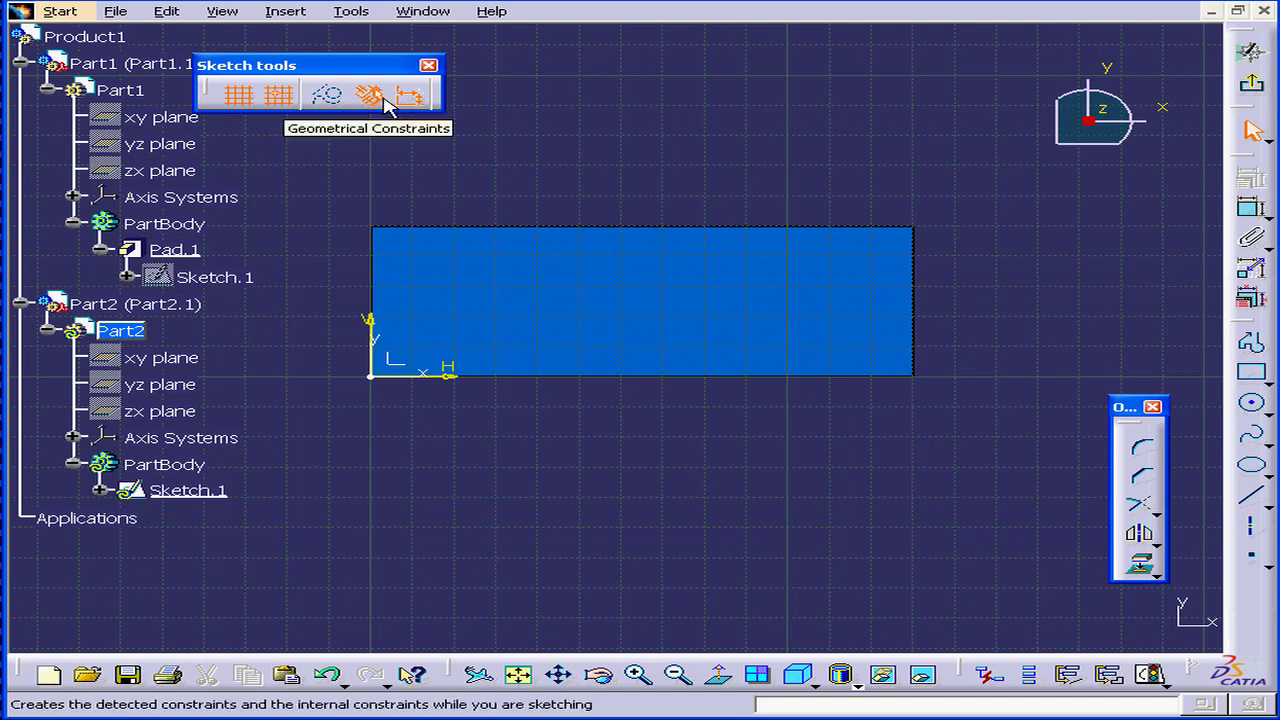
# Step: Draw a rectangle from the sketch origin and dimension its top edge at 100
pyautogui.click(1254, 376)
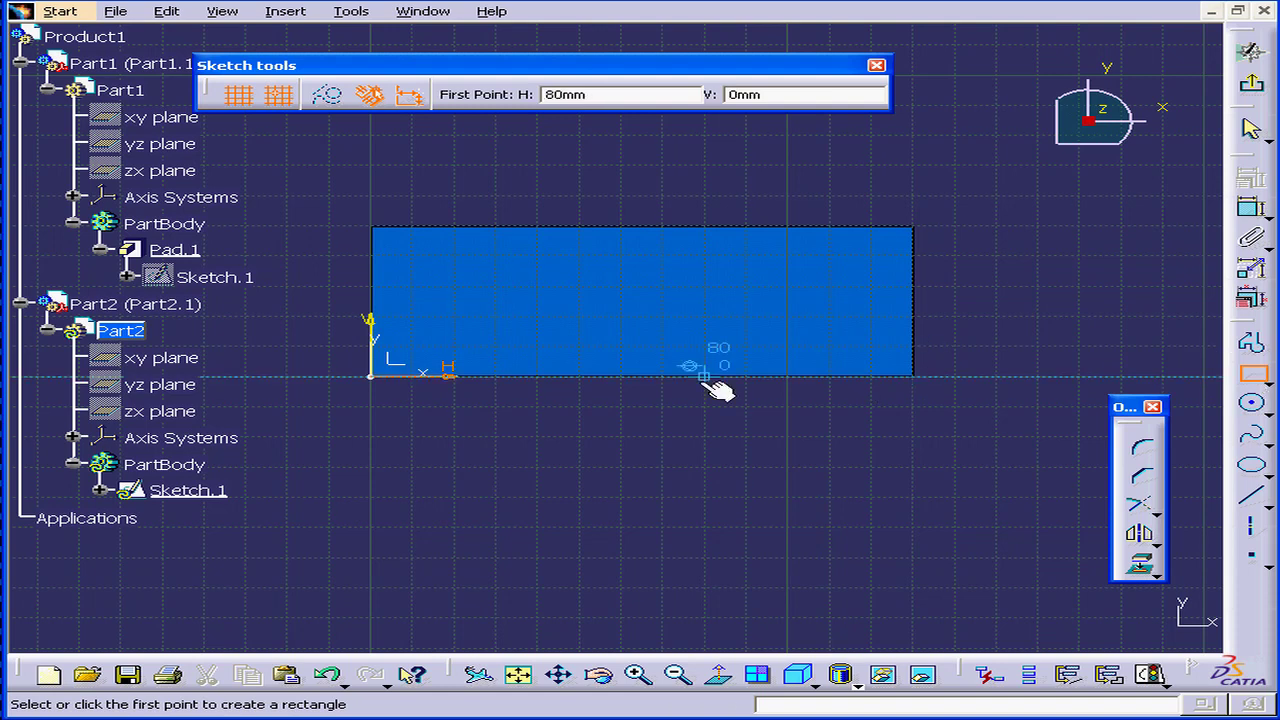
pyautogui.click(371, 377)
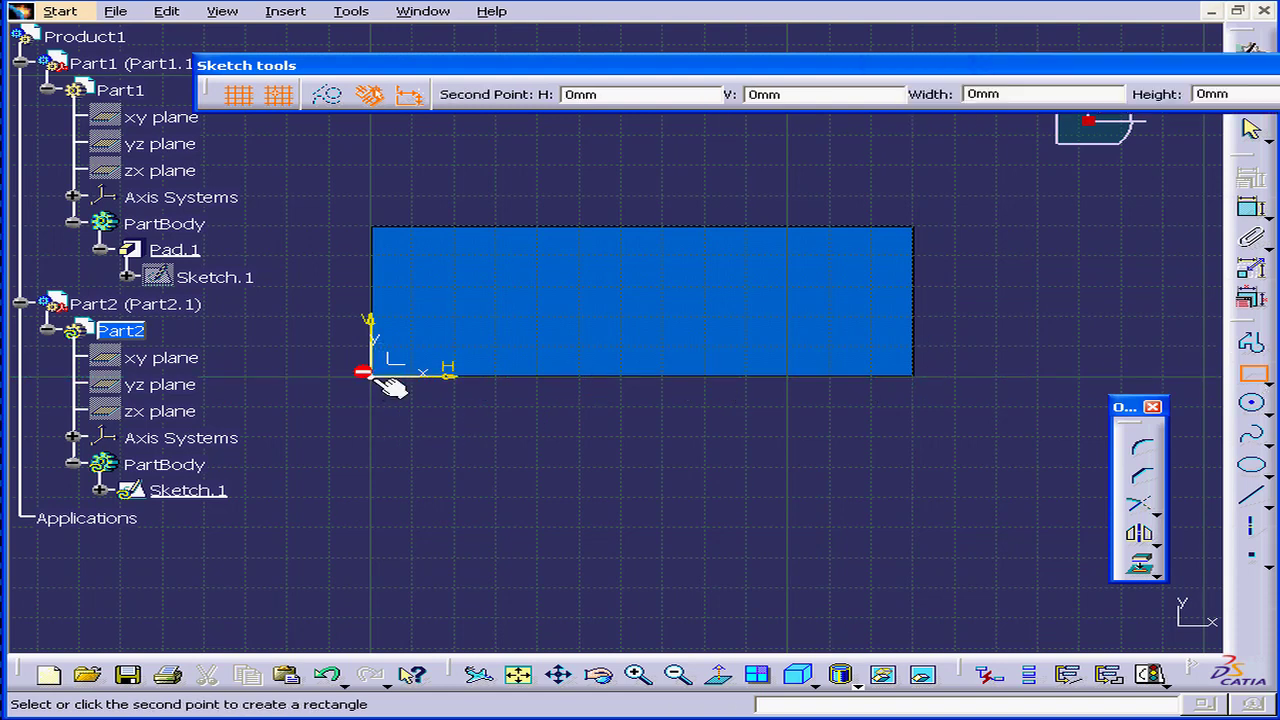
pyautogui.click(800, 270)
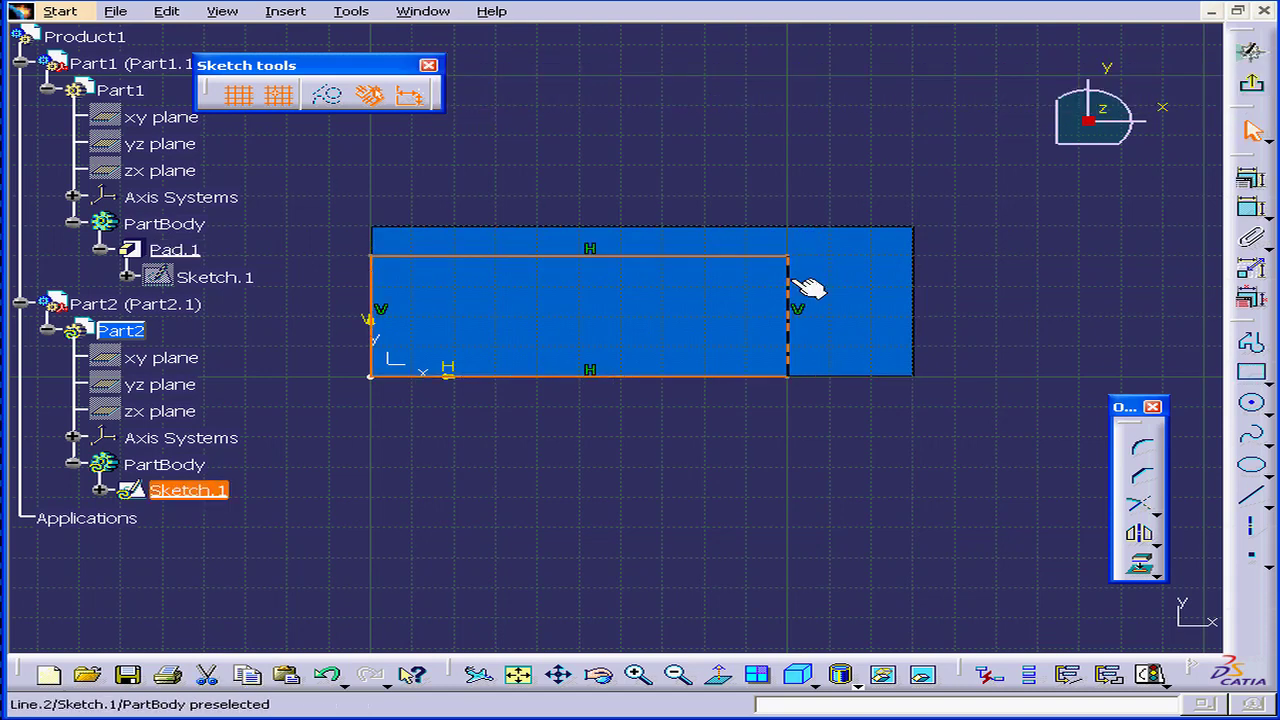
pyautogui.click(866, 445)
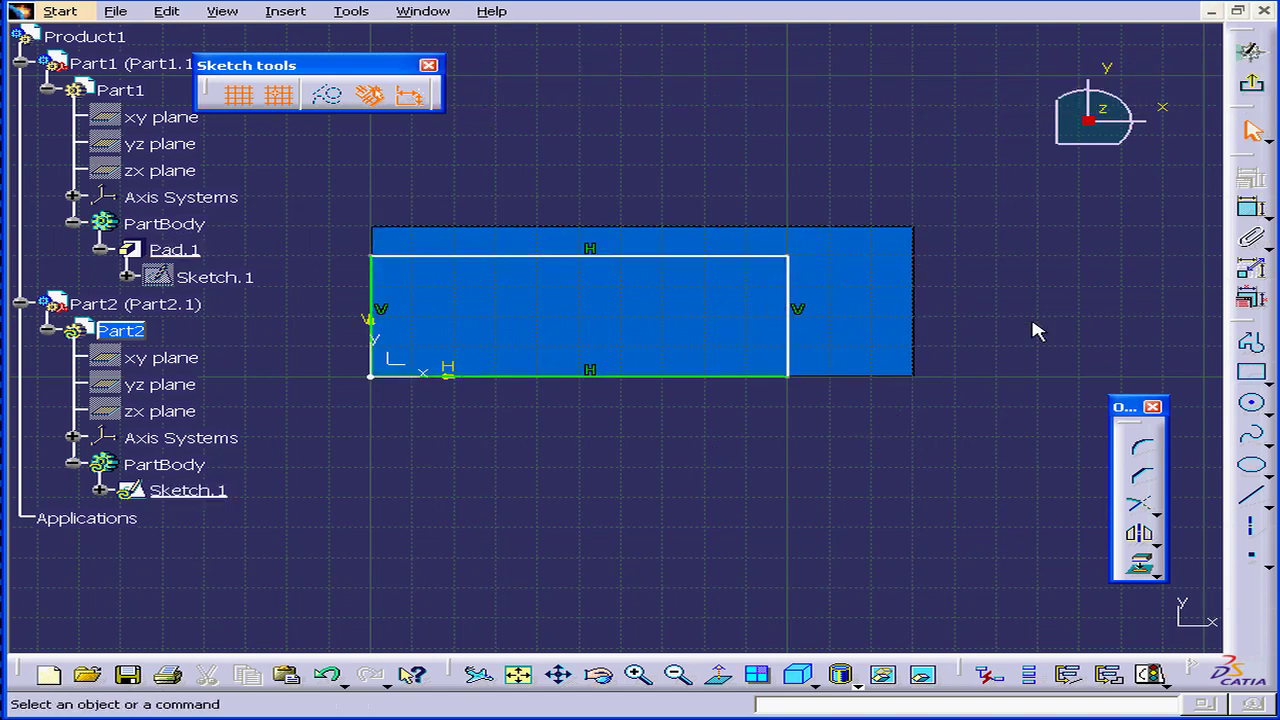
pyautogui.click(1256, 210)
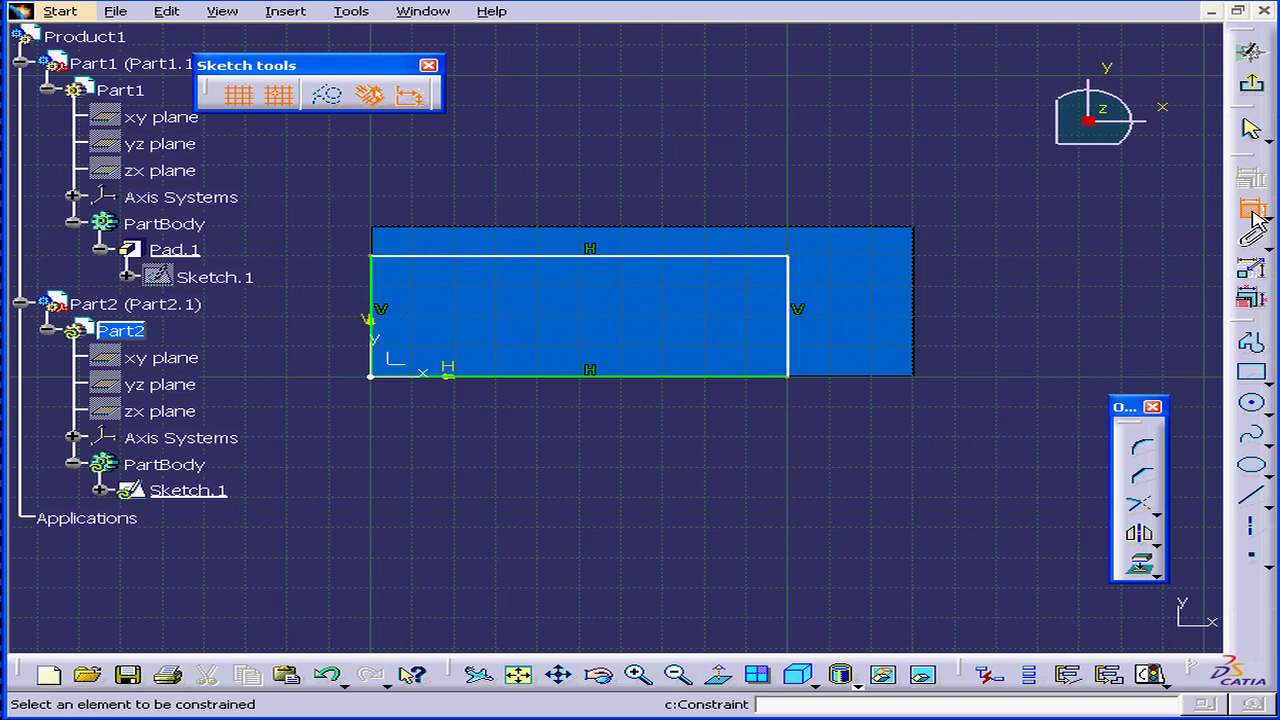
pyautogui.click(703, 258)
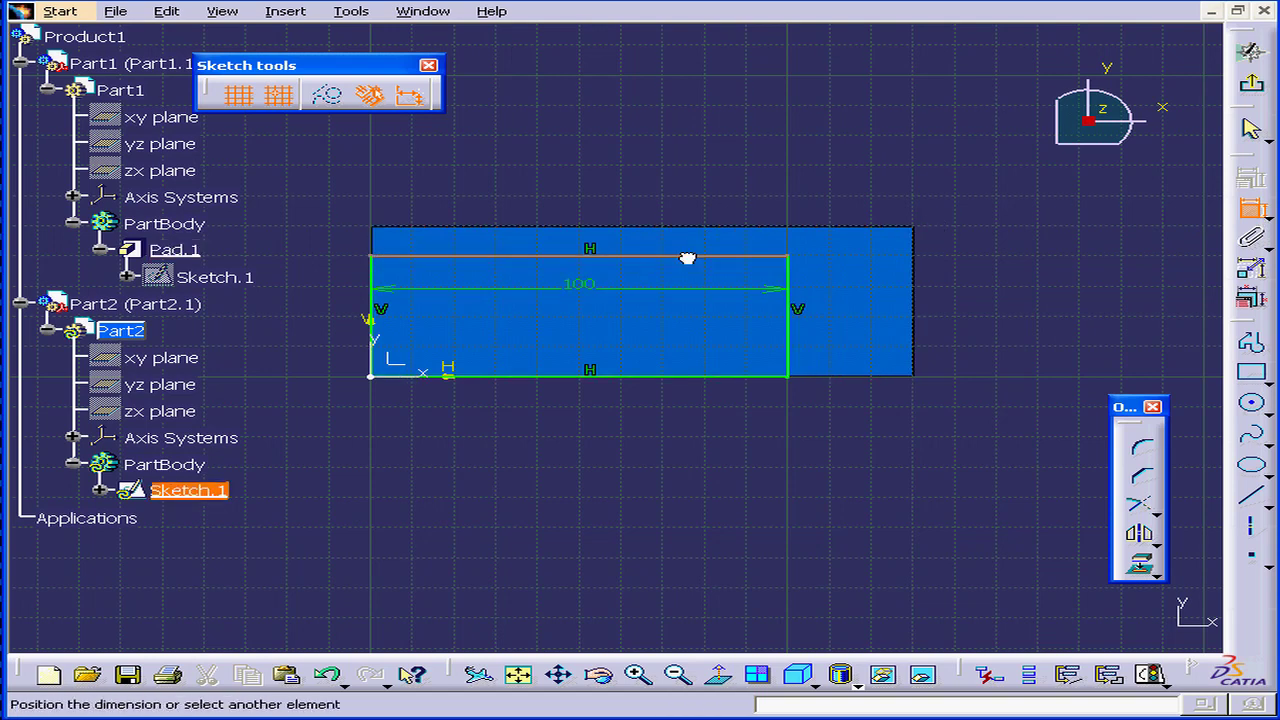
pyautogui.click(708, 170)
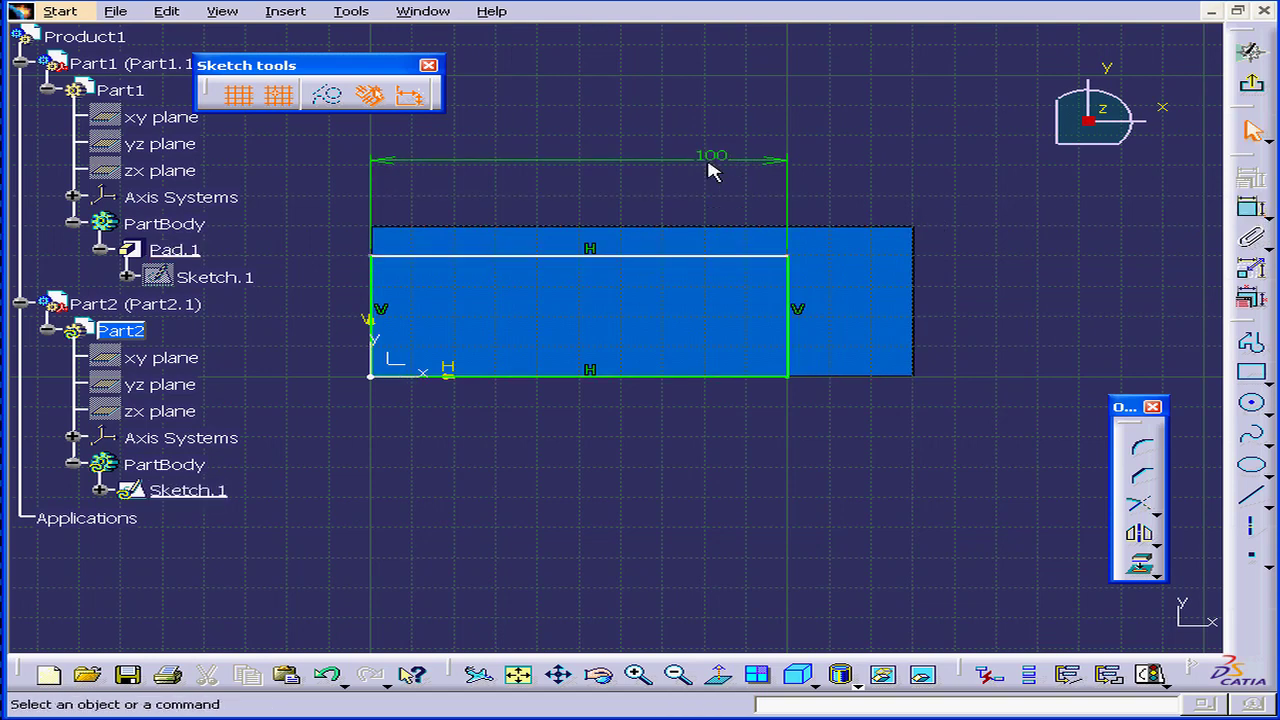
# Step: Open the Formula Editor on the 100 Length.5 dimension and move it lower
pyautogui.rightClick(712, 157)
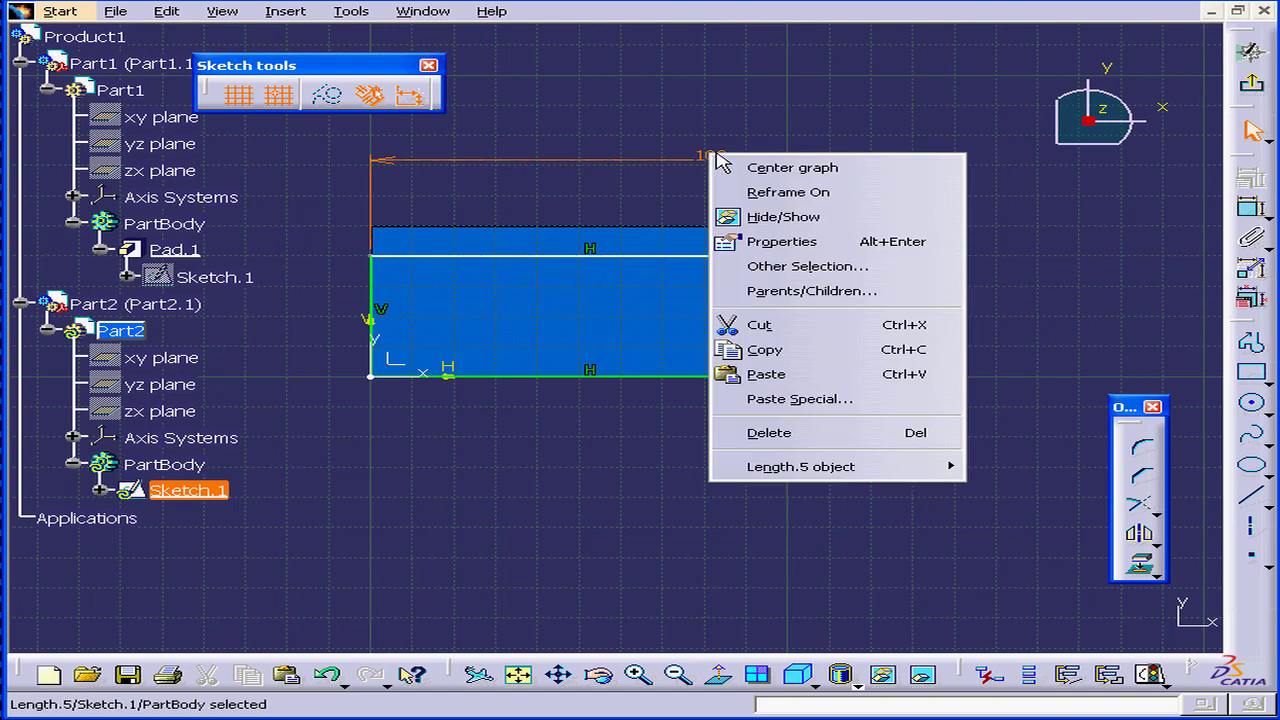
pyautogui.moveTo(822, 478)
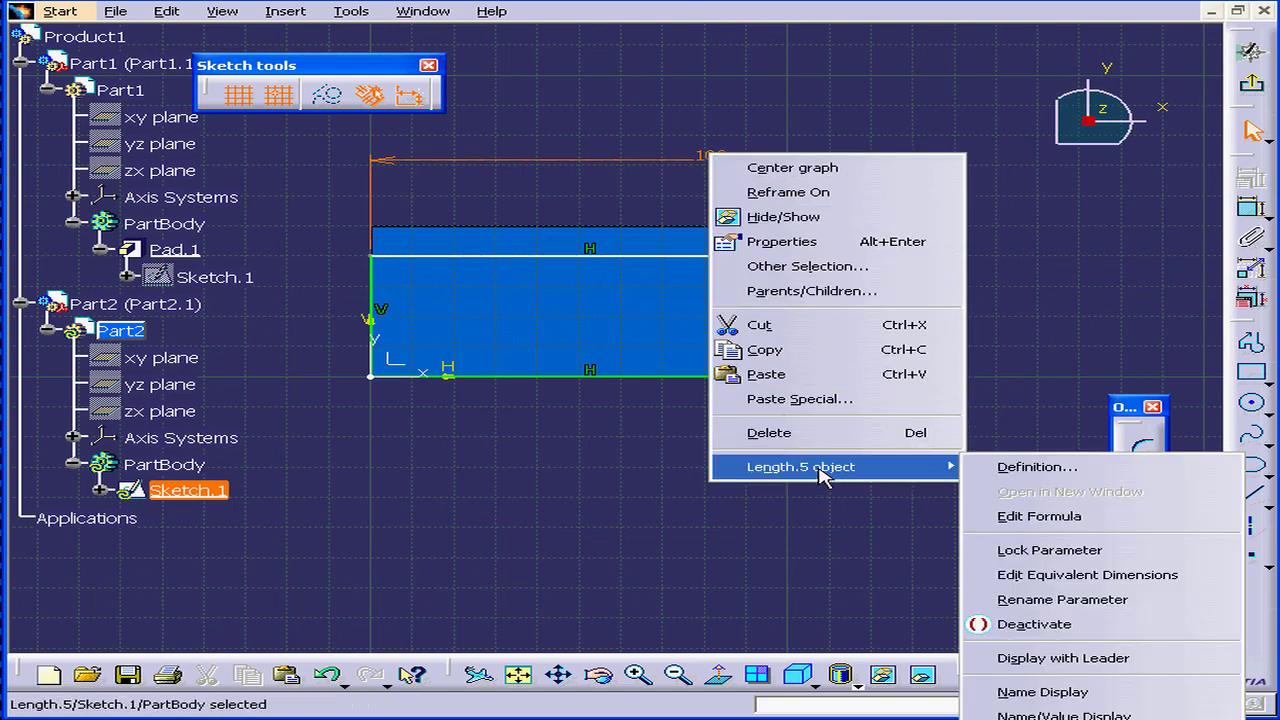
pyautogui.click(1071, 522)
pyautogui.moveTo(845, 97); pyautogui.dragTo(840, 168)
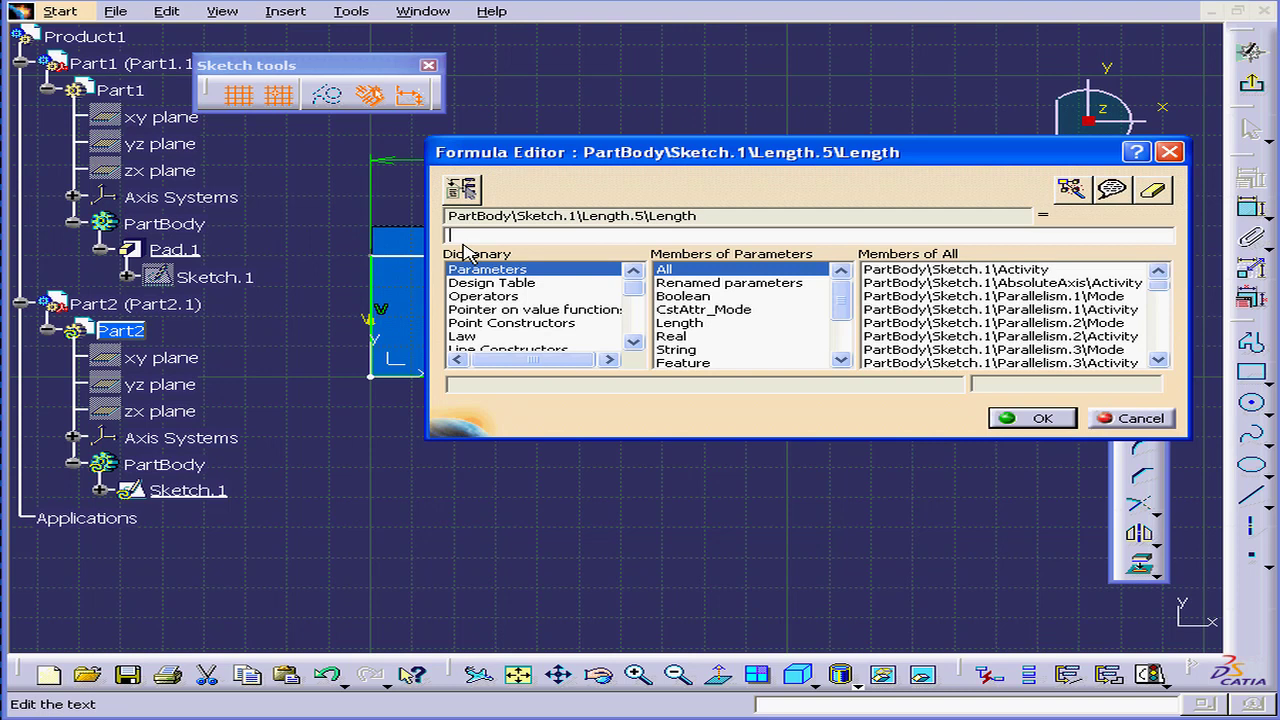
# Step: Link the length formula to My_Parameter from Part1's Sketch.1 using the Renamed parameters filter
pyautogui.click(197, 283)
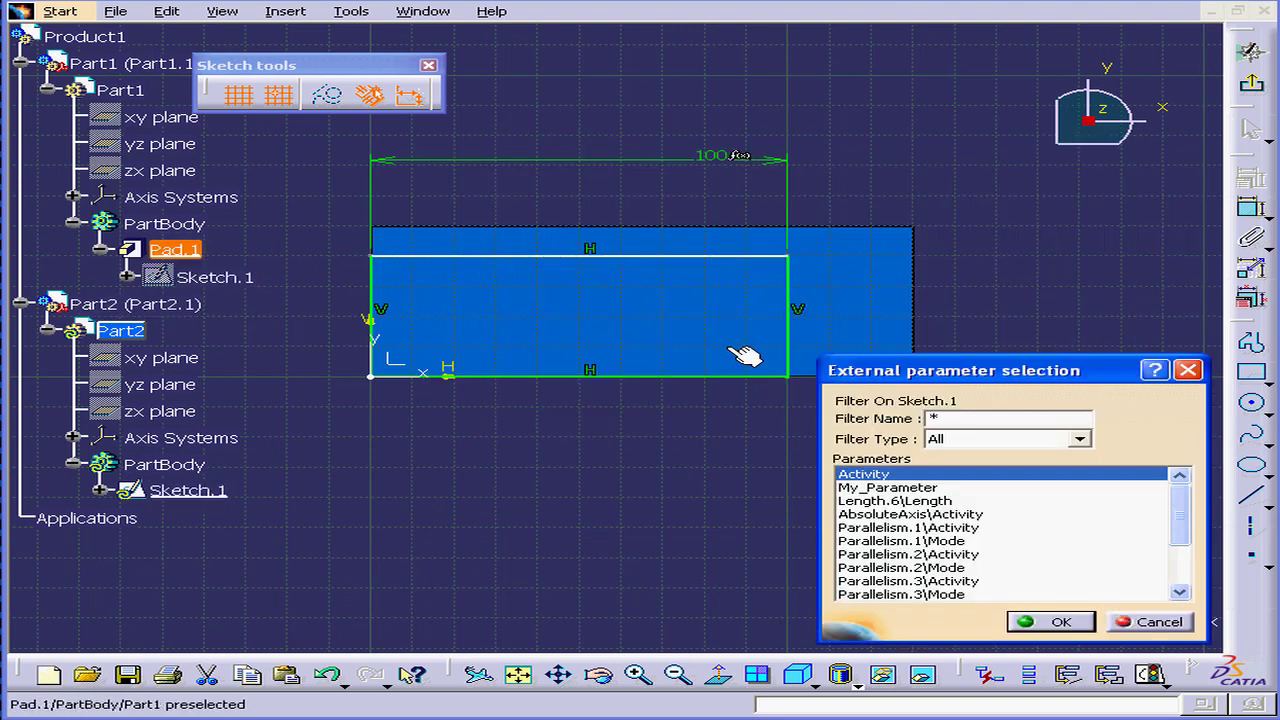
pyautogui.moveTo(898, 379); pyautogui.dragTo(905, 348)
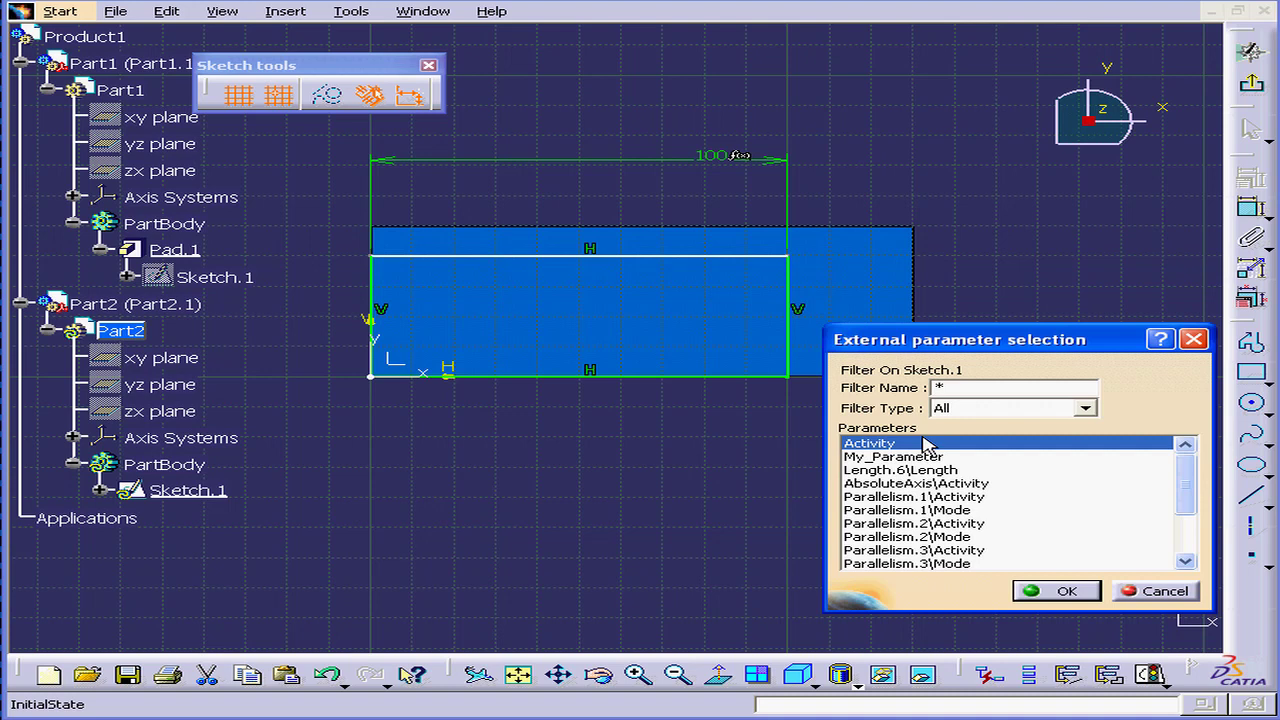
pyautogui.click(1085, 409)
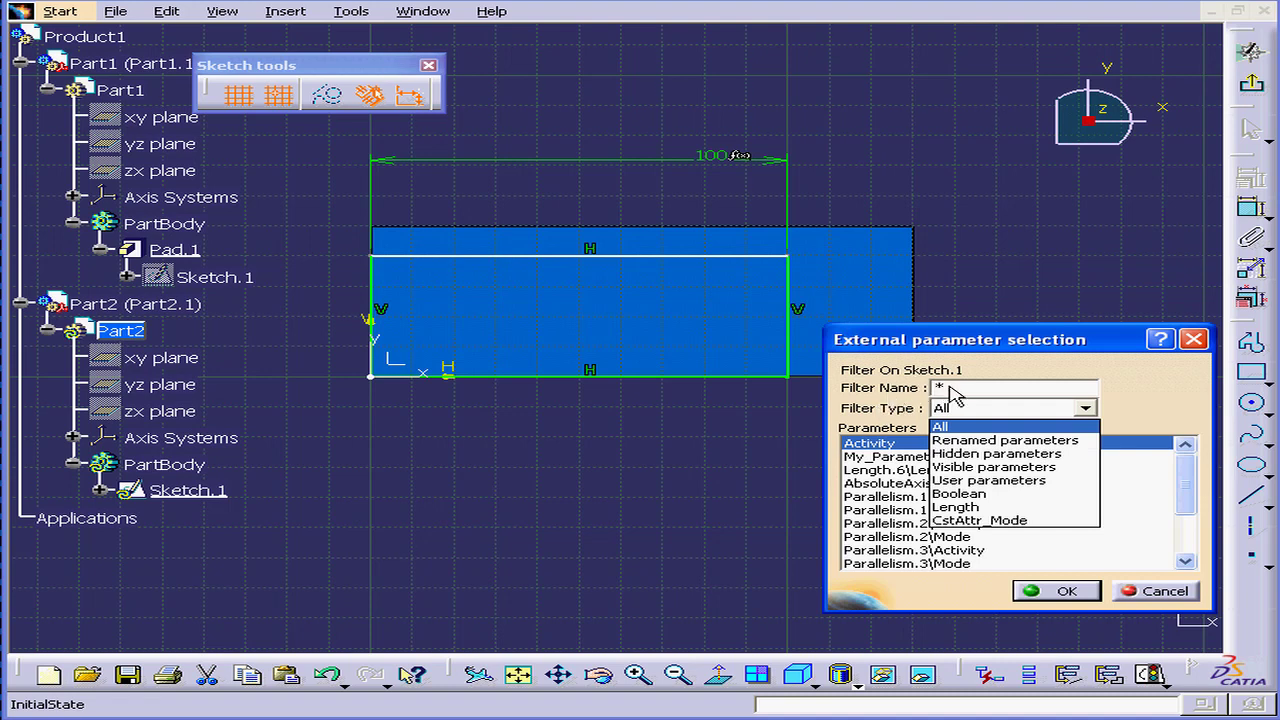
pyautogui.click(1027, 441)
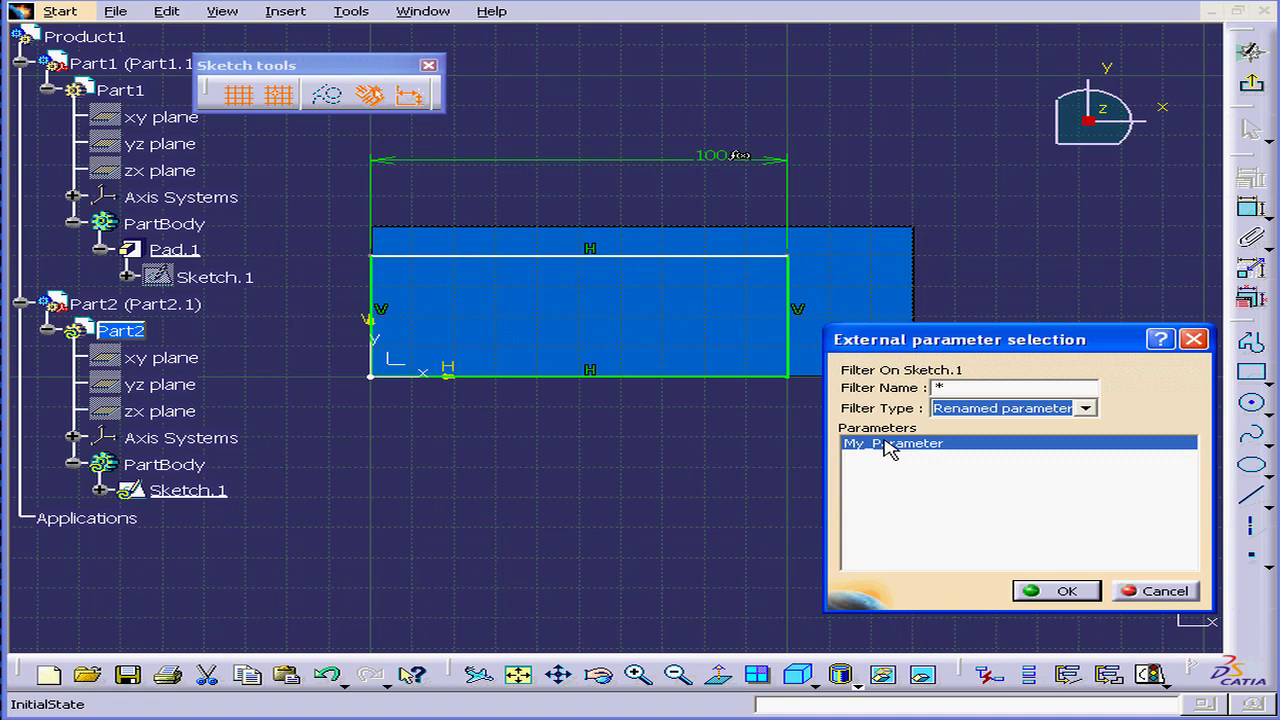
pyautogui.click(1076, 590)
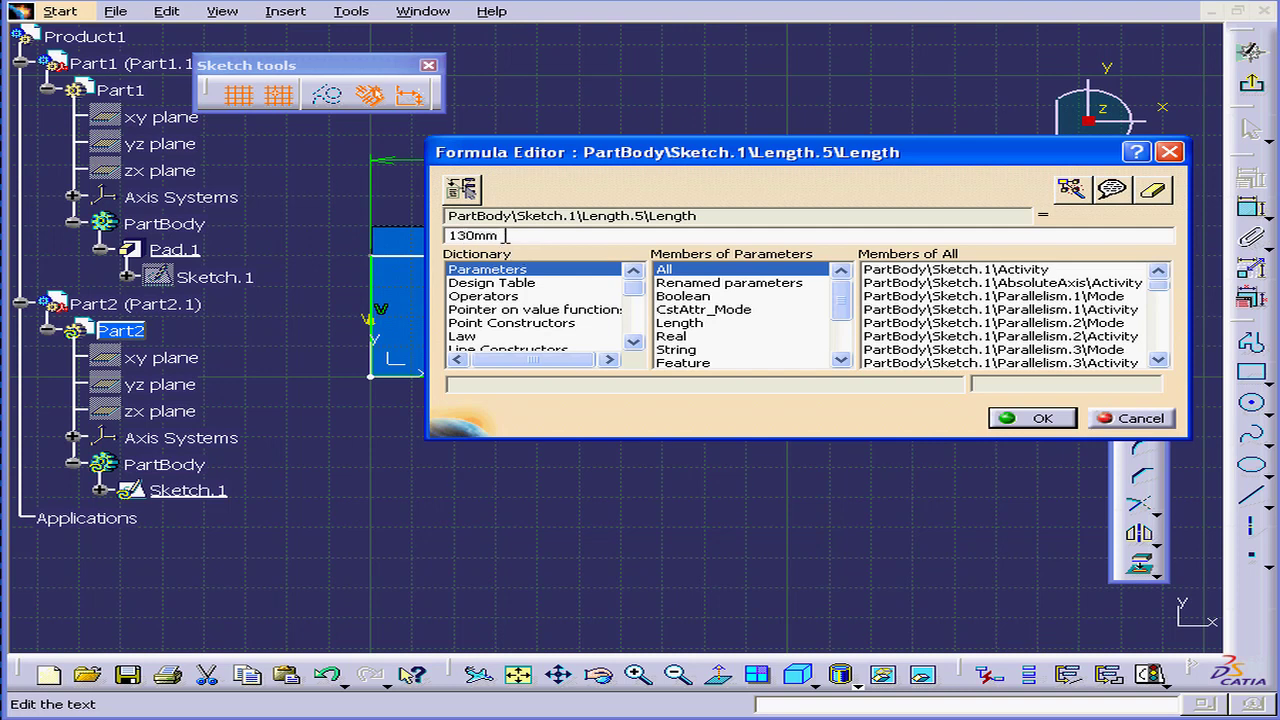
# Step: Apply the formula so Part2's rectangle length becomes 130
pyautogui.moveTo(634, 152); pyautogui.dragTo(580, 292)
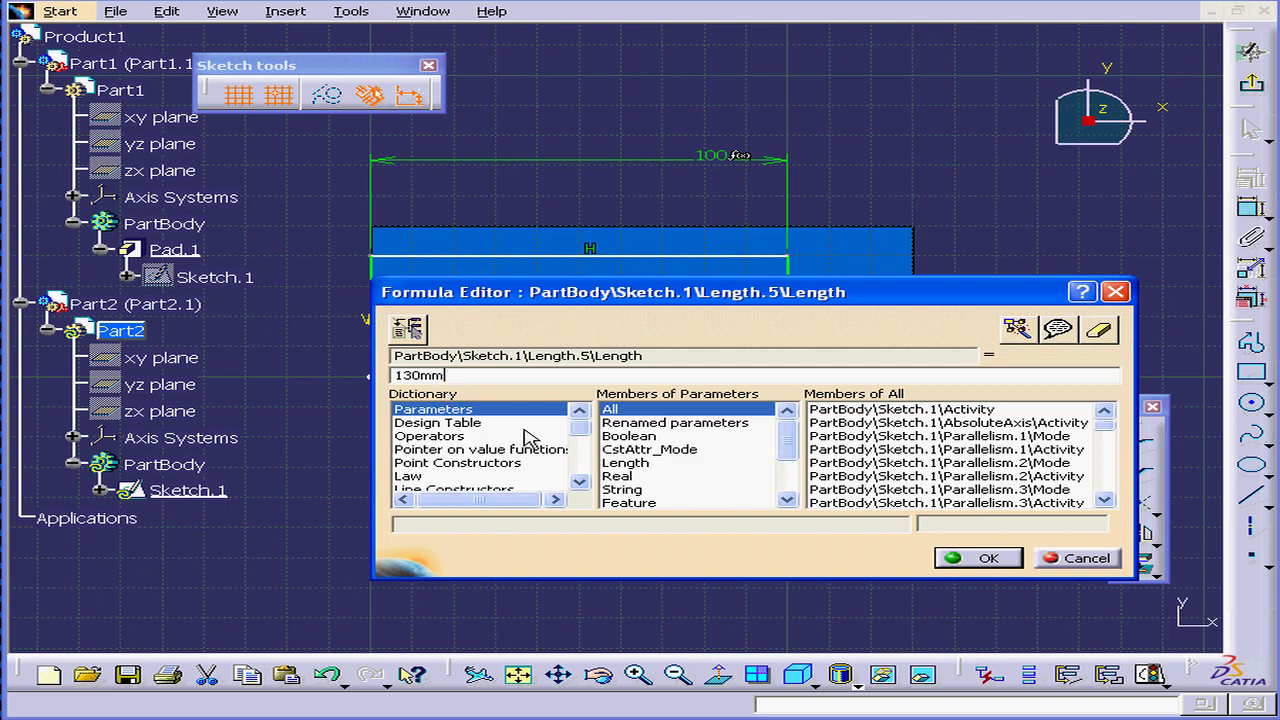
pyautogui.click(965, 558)
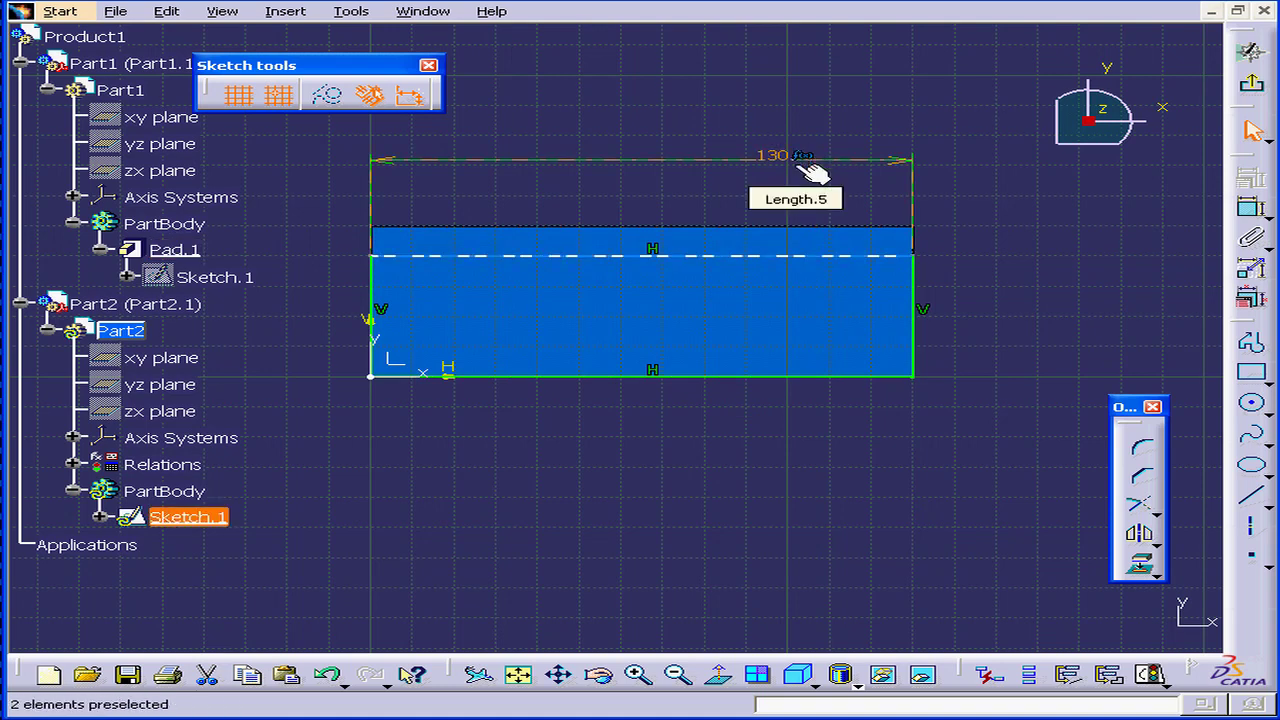
# Step: Exit the sketch and pad Part2's Sketch.1 to a 10mm thickness
pyautogui.click(1251, 86)
pyautogui.click(1070, 295)
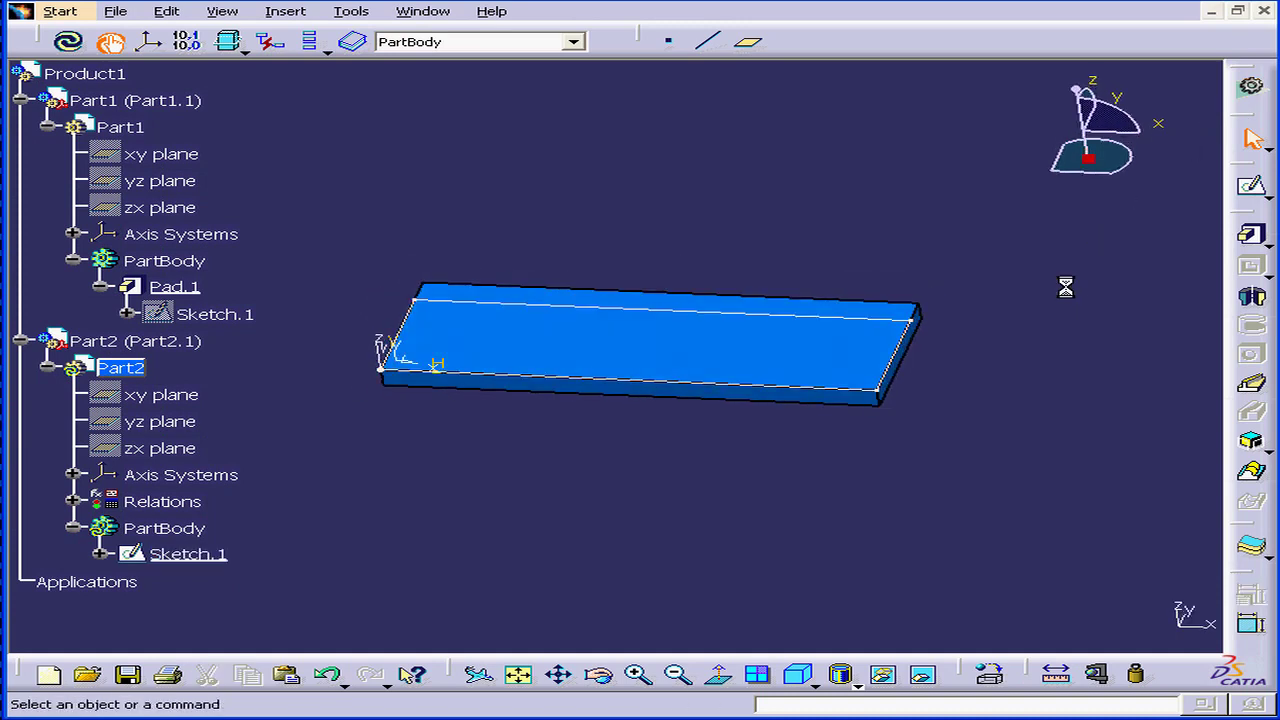
pyautogui.click(1253, 240)
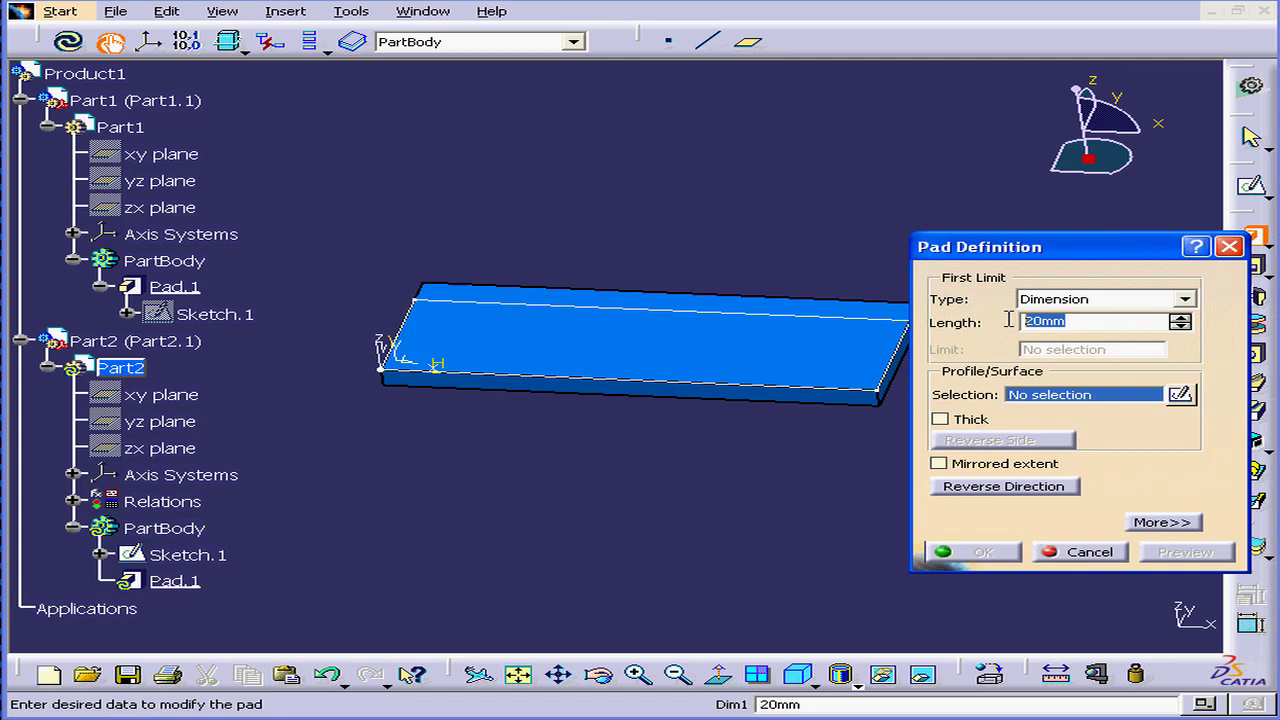
pyautogui.write('10')
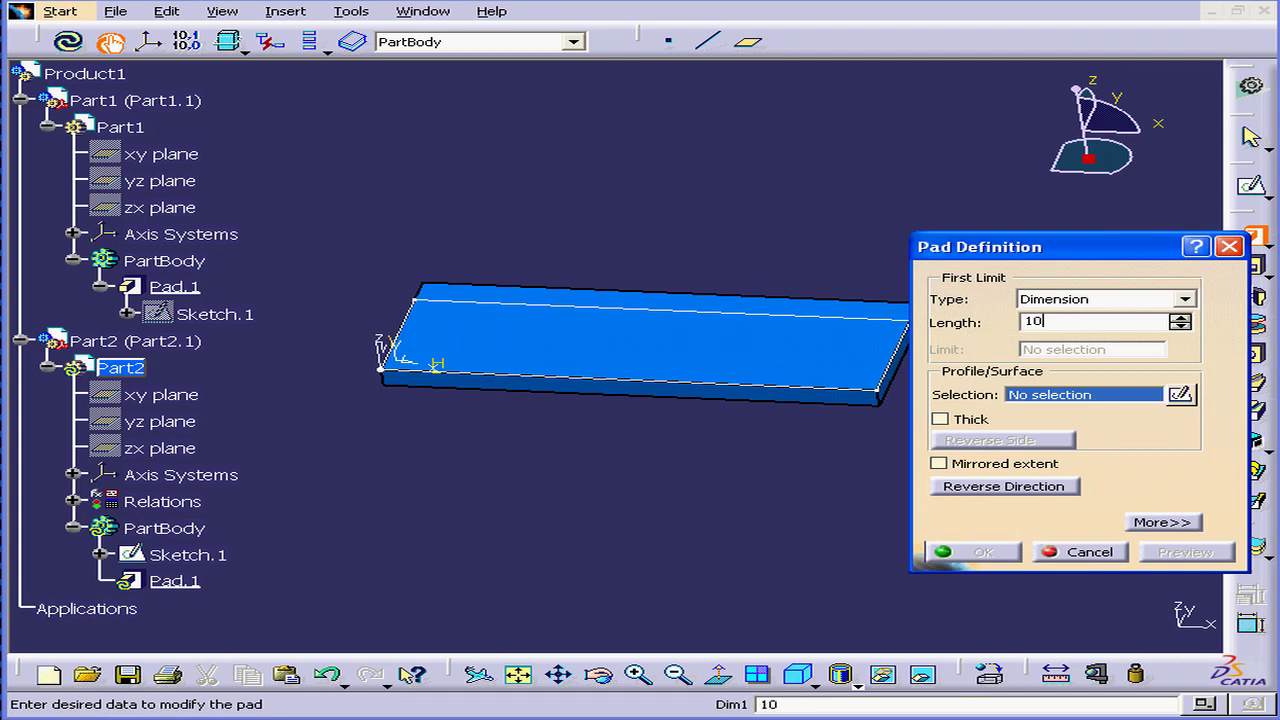
pyautogui.write('mm')
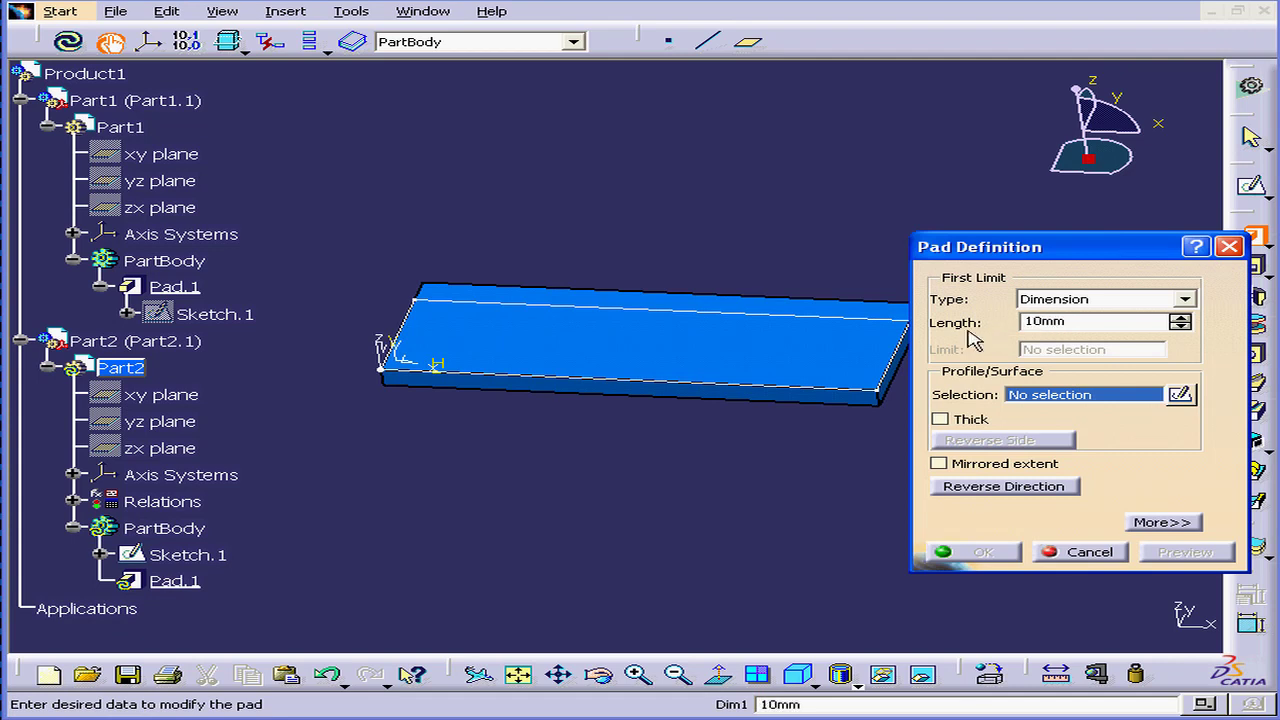
pyautogui.click(835, 318)
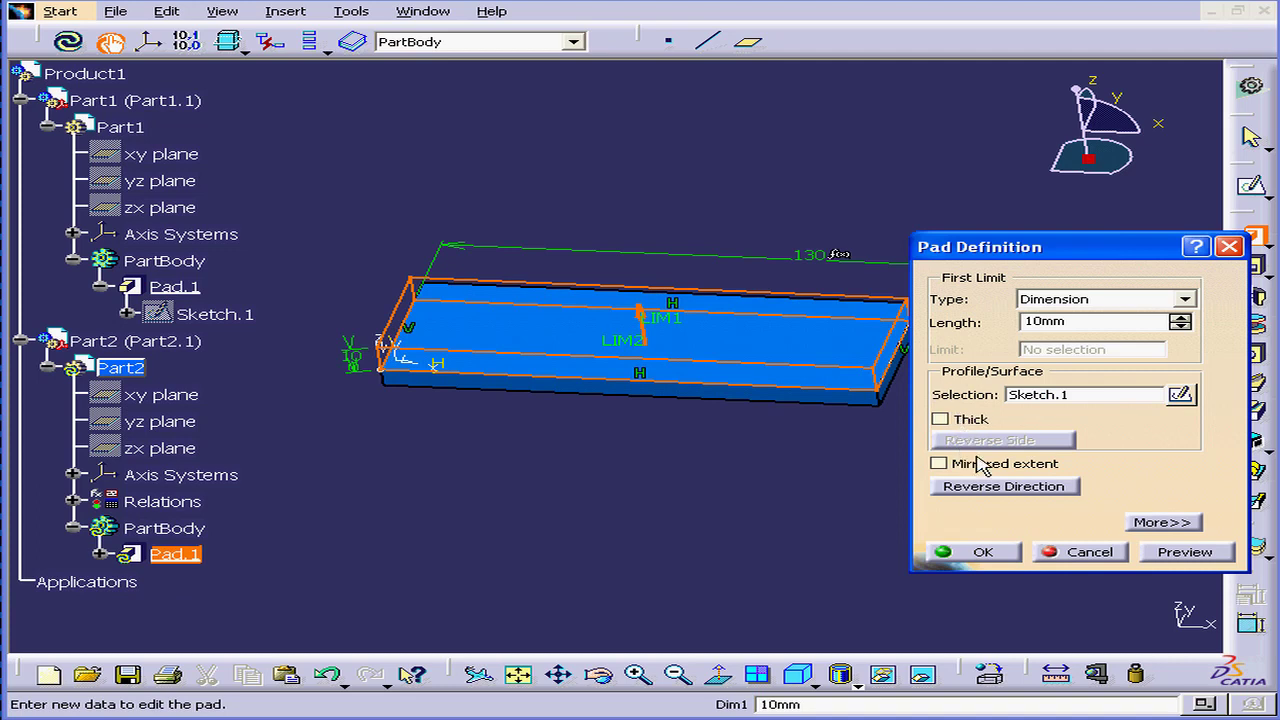
pyautogui.click(995, 552)
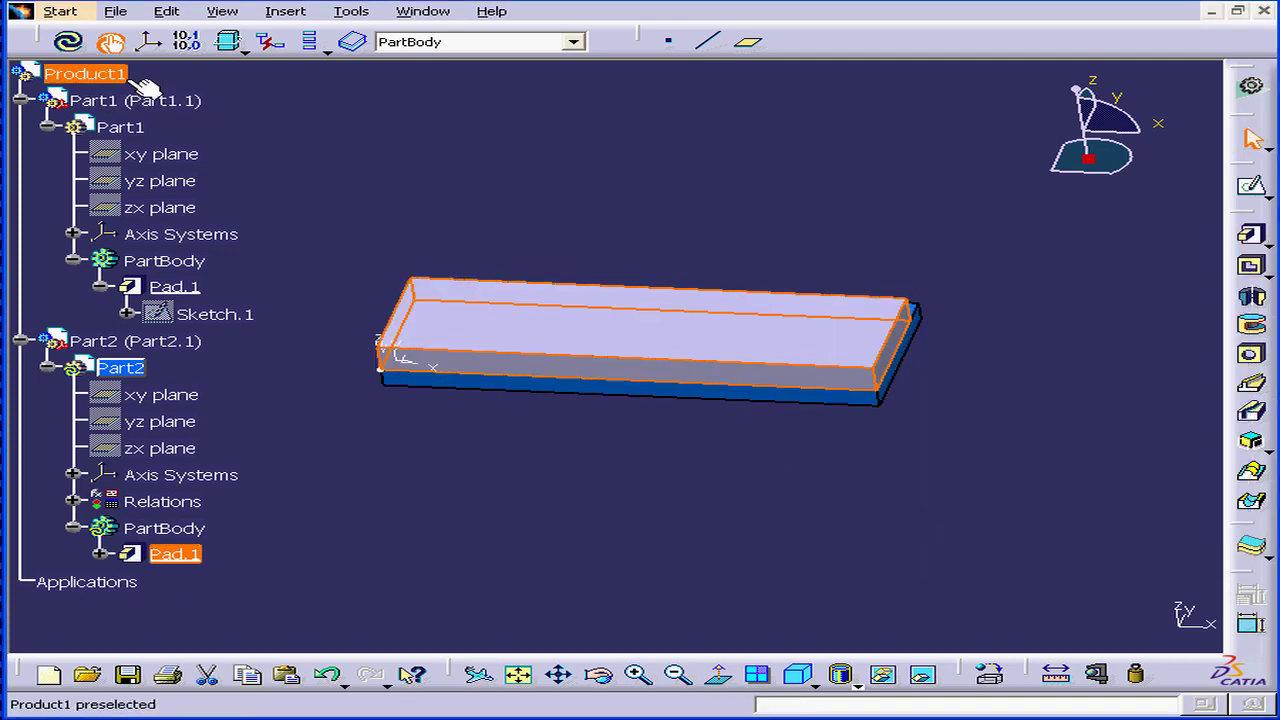
# Step: Activate Product1 in Assembly Design and run Update All
pyautogui.doubleClick(100, 80)
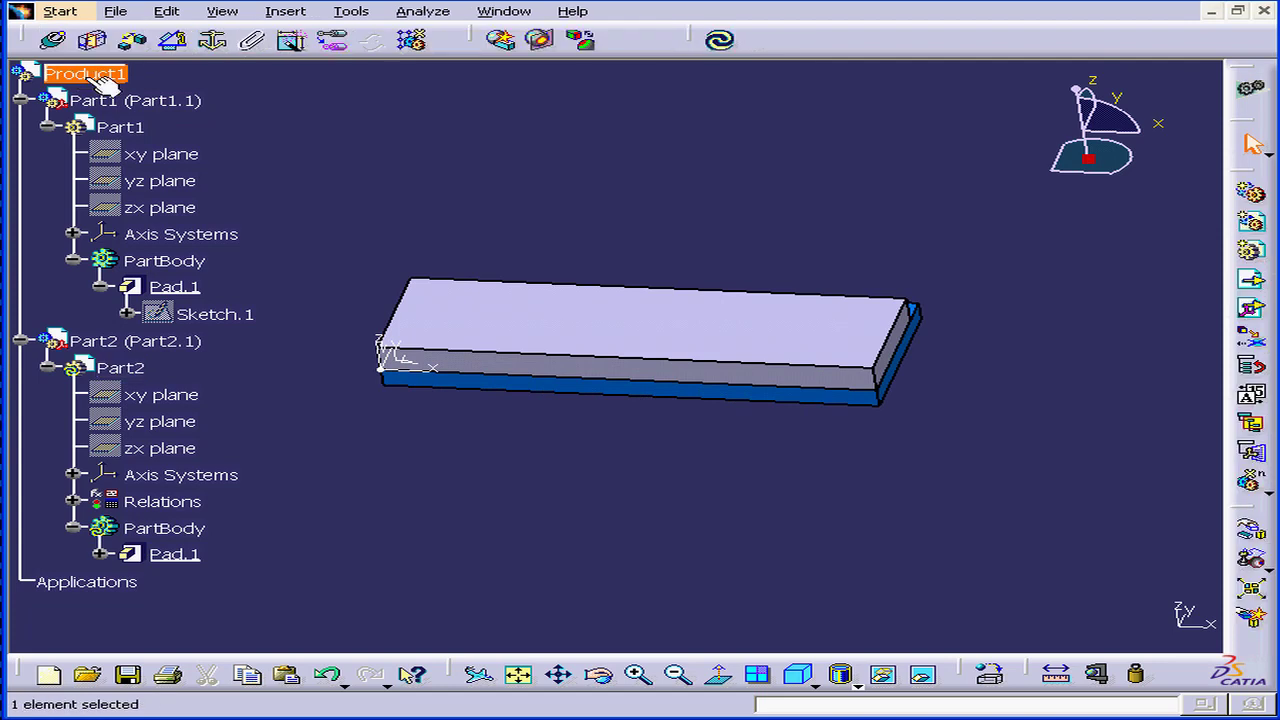
pyautogui.click(720, 42)
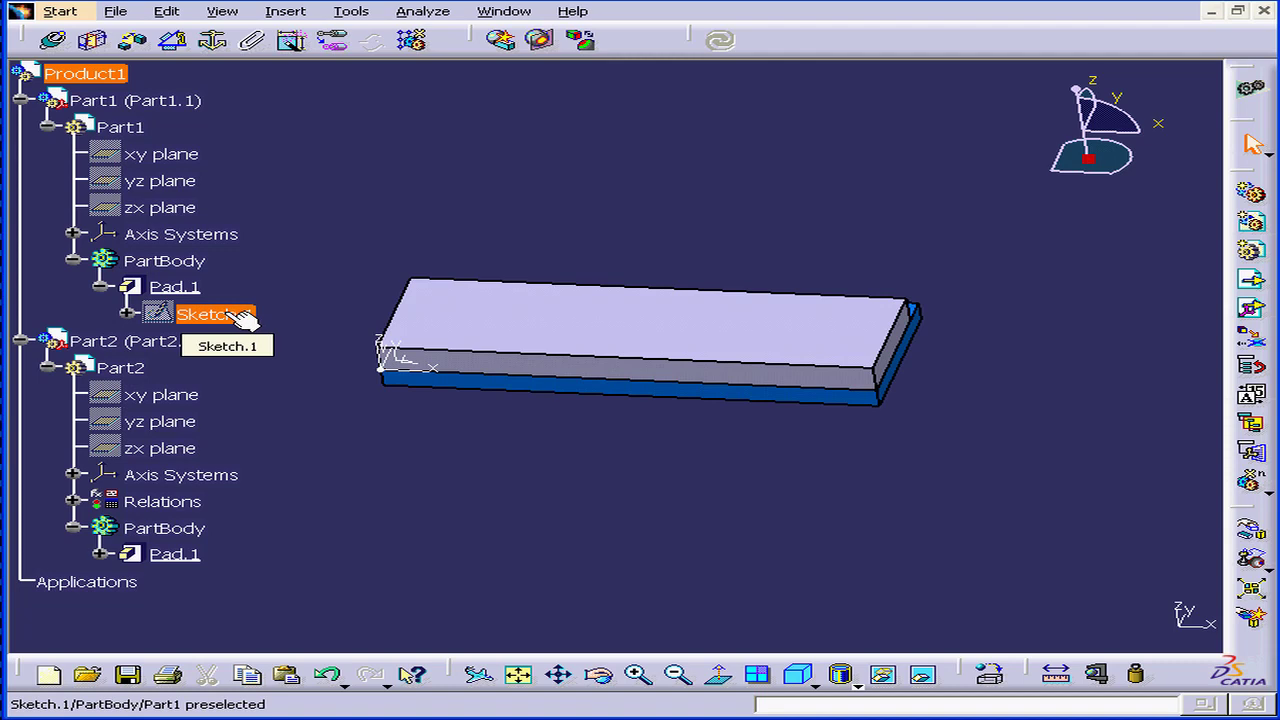
# Step: Change Part1's Sketch.1 length constraint from 130 to 110 and exit the sketcher
pyautogui.doubleClick(238, 316)
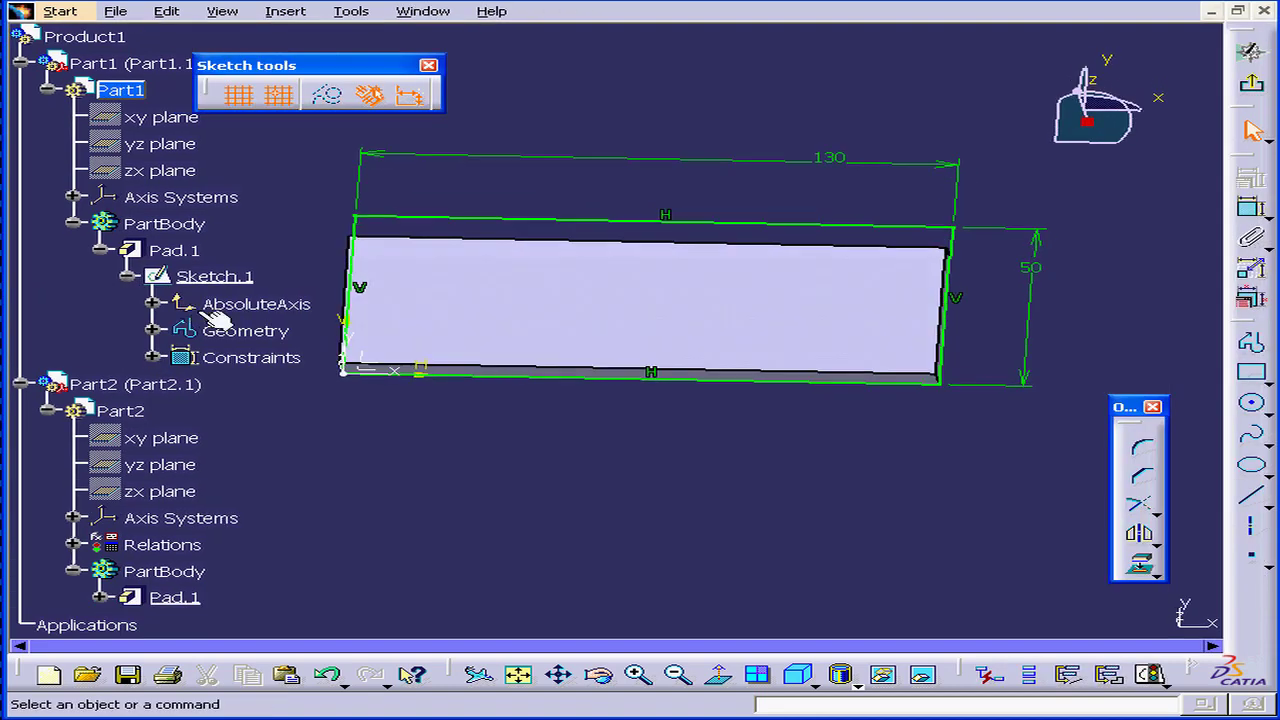
pyautogui.doubleClick(800, 162)
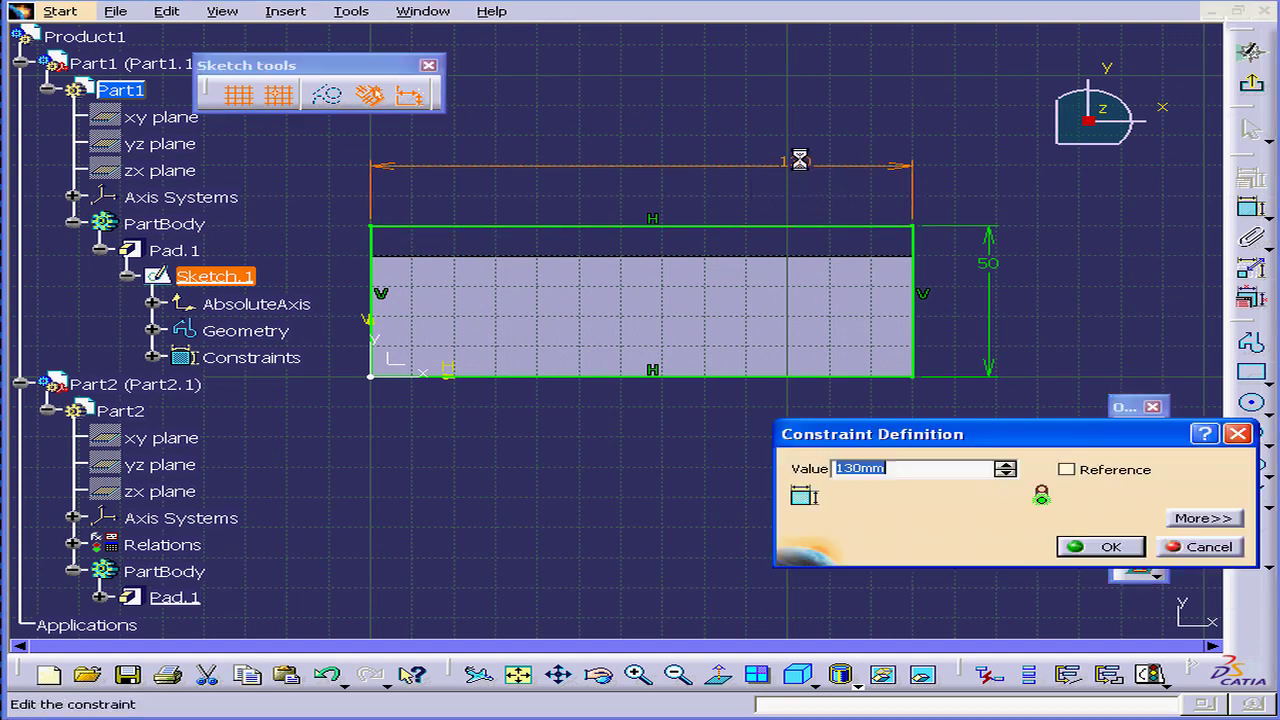
pyautogui.moveTo(983, 438); pyautogui.dragTo(806, 453)
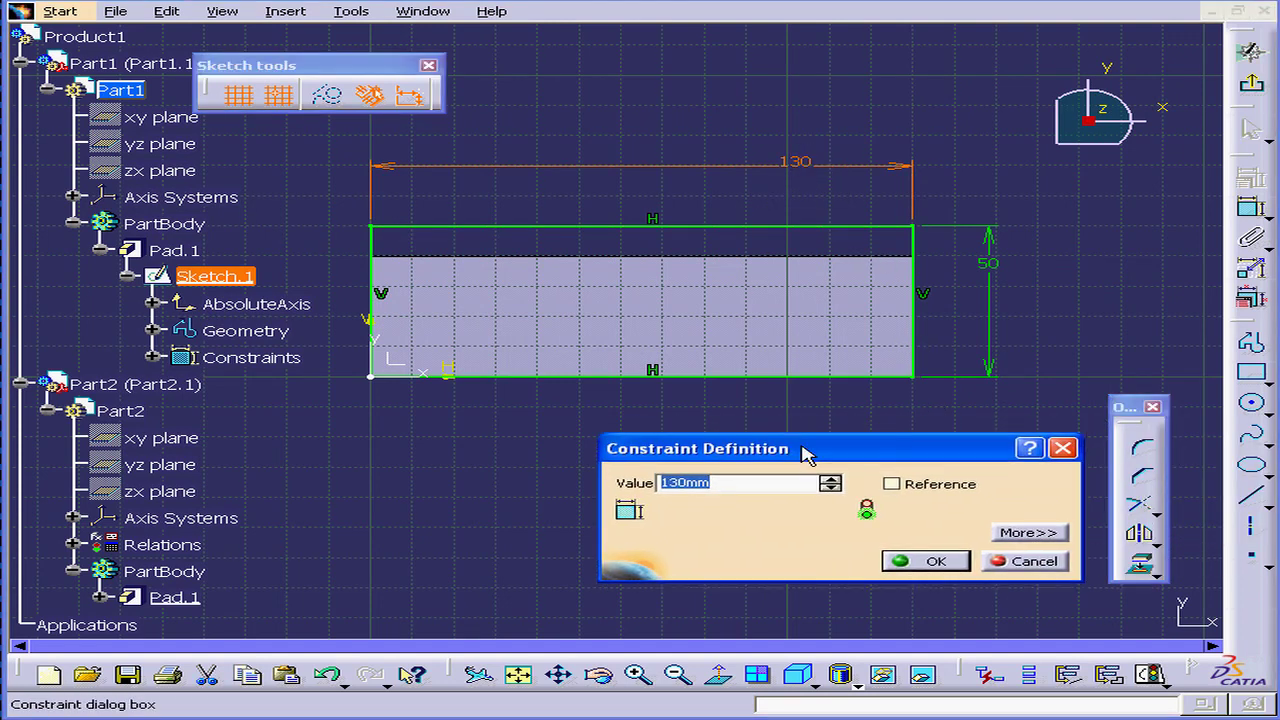
pyautogui.write('1')
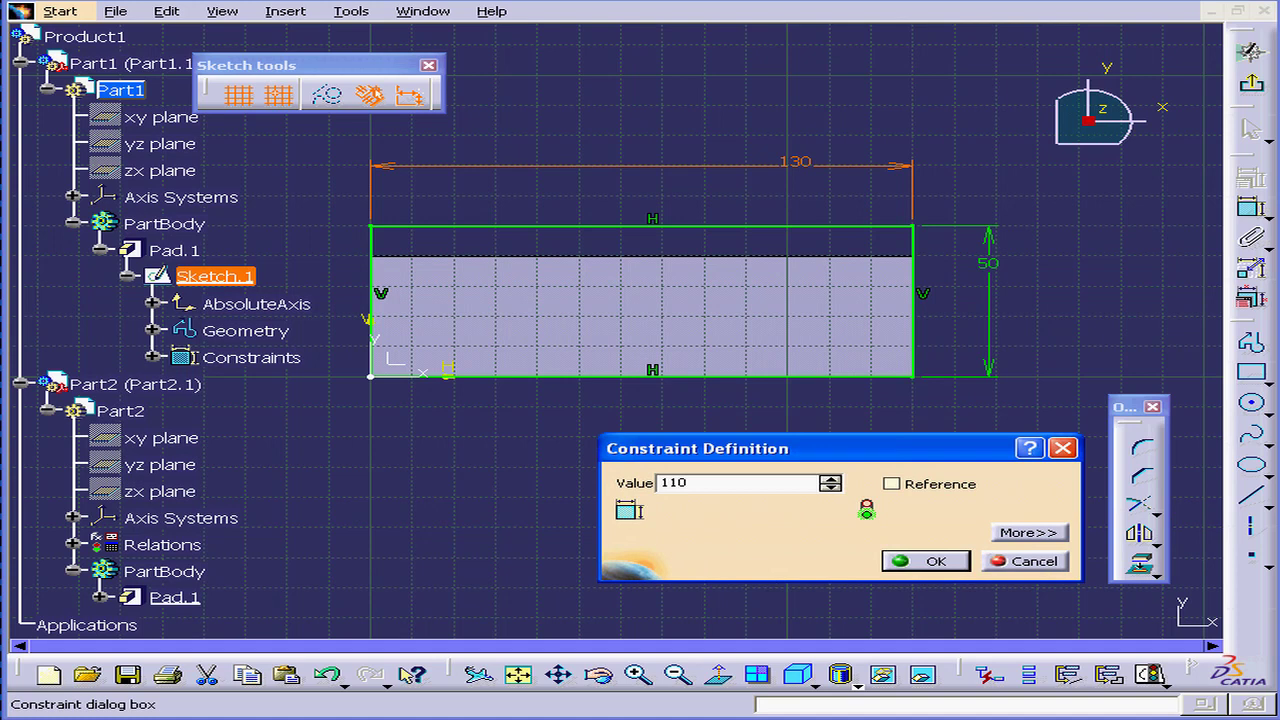
pyautogui.write('10')
pyautogui.click(955, 565)
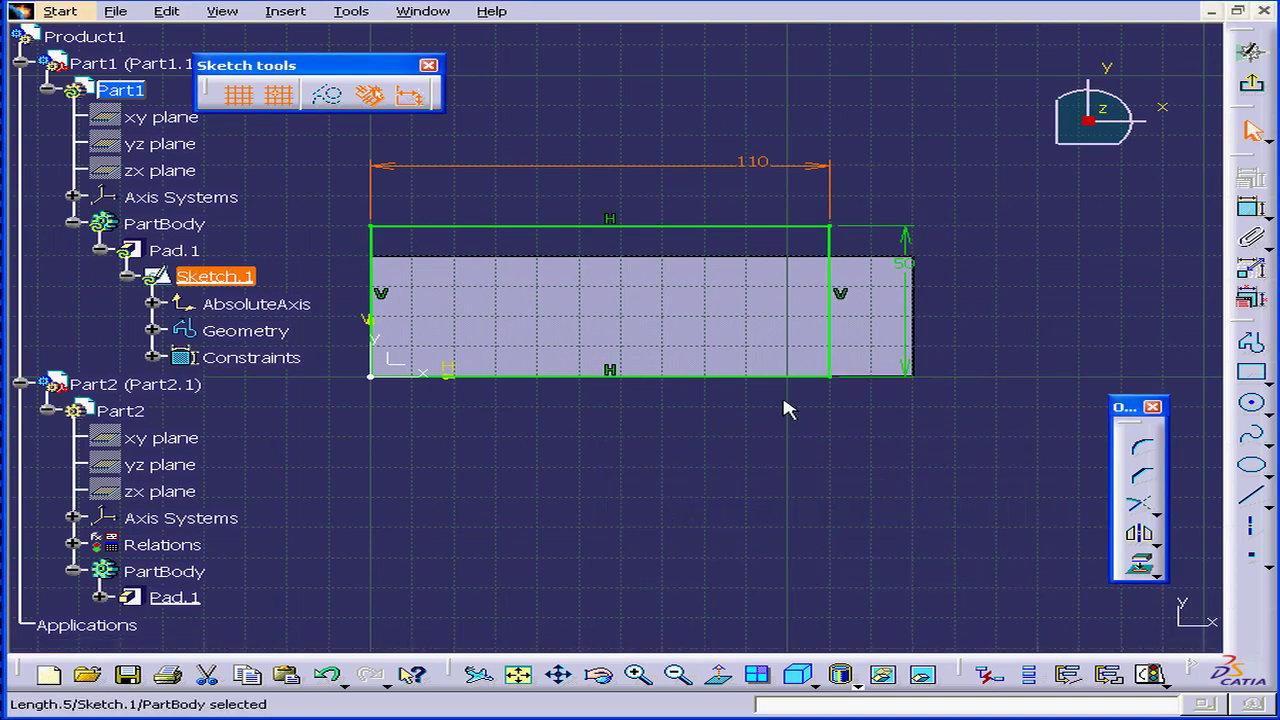
pyautogui.click(1251, 84)
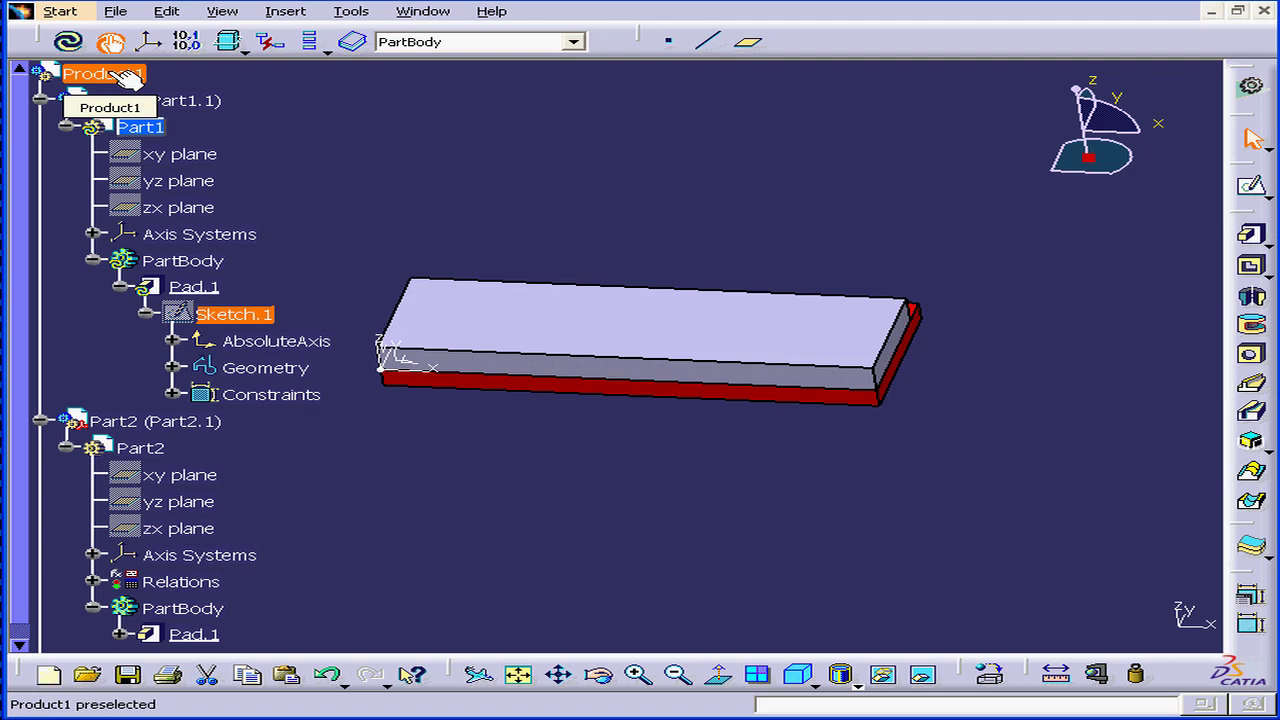
# Step: Activate Product1 and run Update All, then view the 110 plate next to Part2's plate
pyautogui.doubleClick(128, 80)
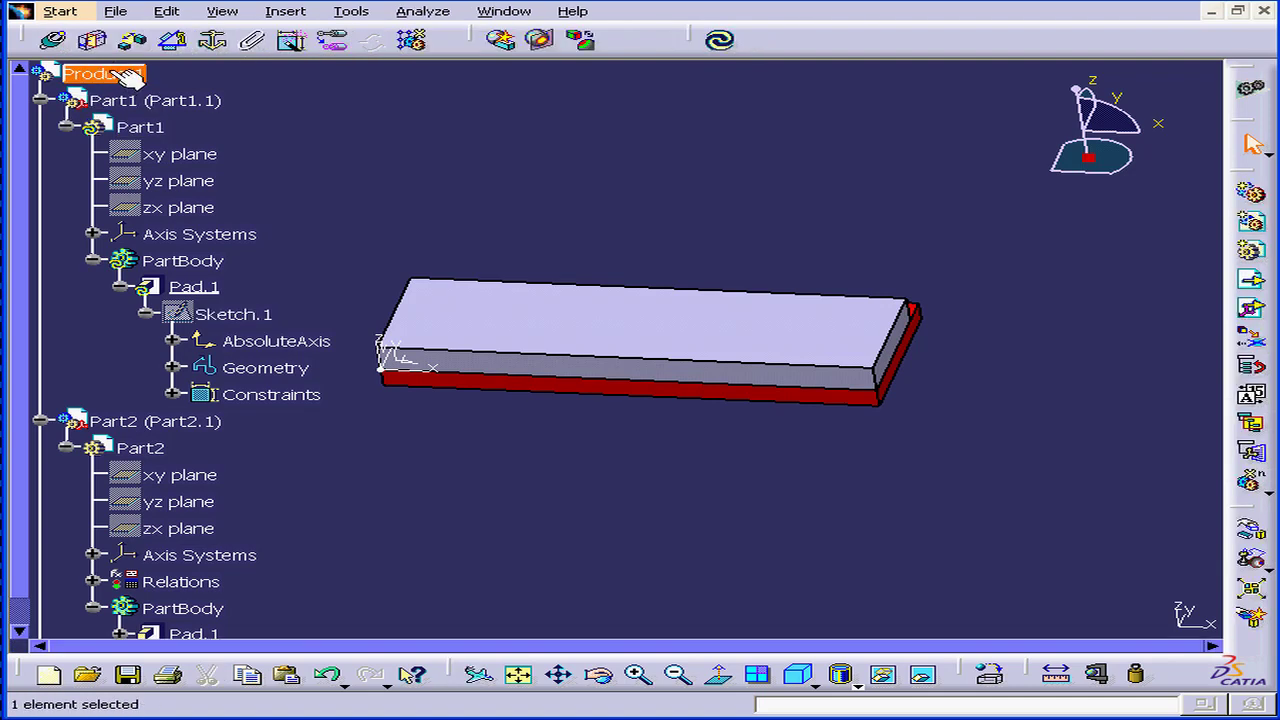
pyautogui.click(722, 42)
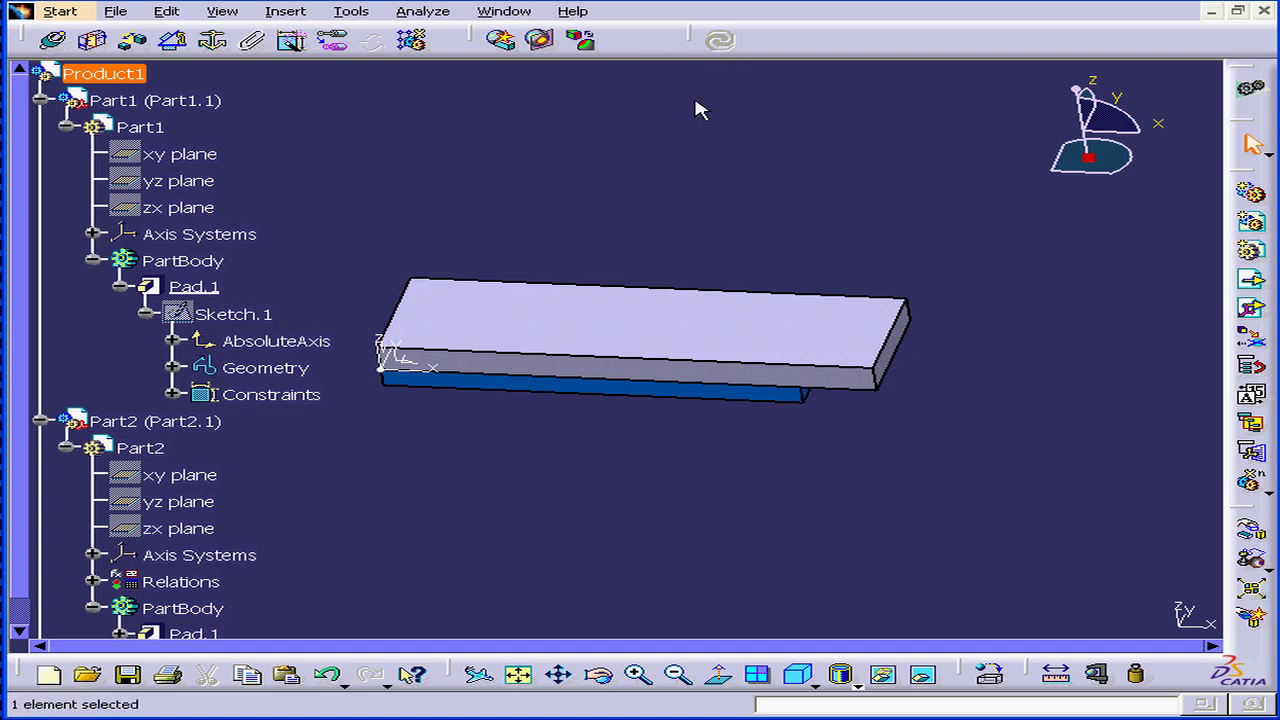
pyautogui.moveTo(580, 339); pyautogui.dragTo(698, 500, button='middle')
pyautogui.moveTo(640, 403); pyautogui.dragTo(520, 460, button='middle')
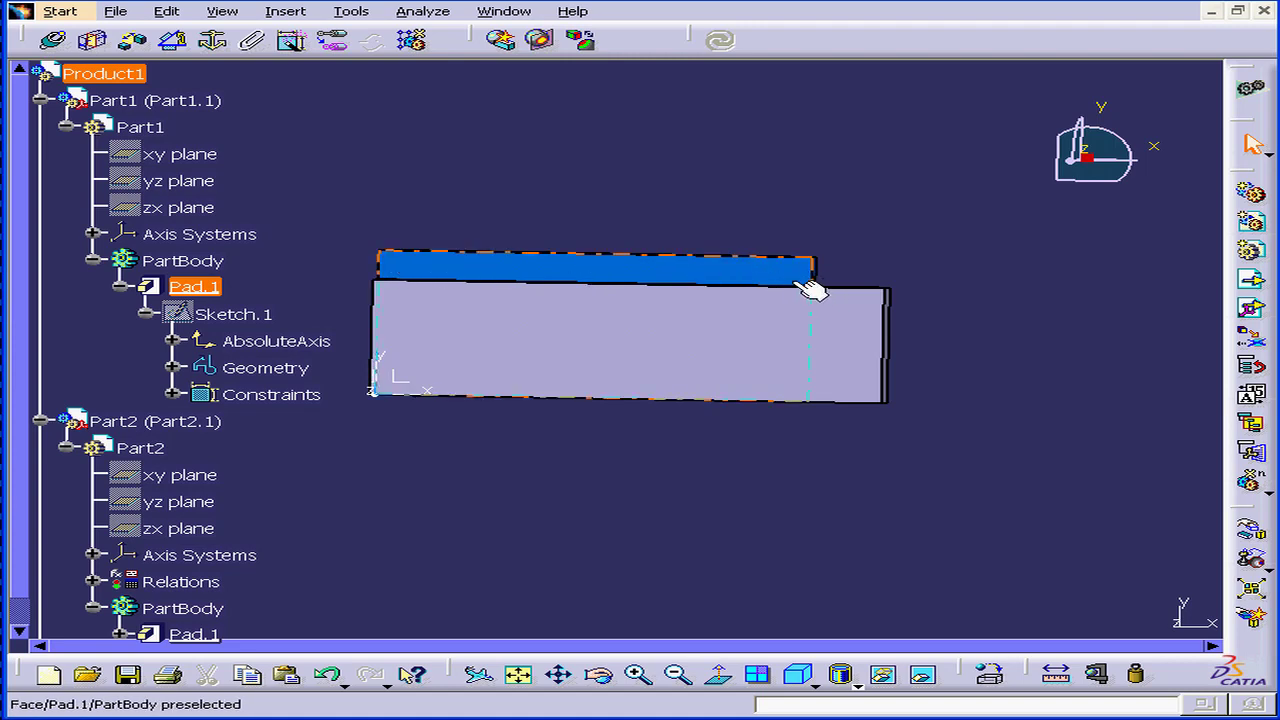
pyautogui.click(805, 285)
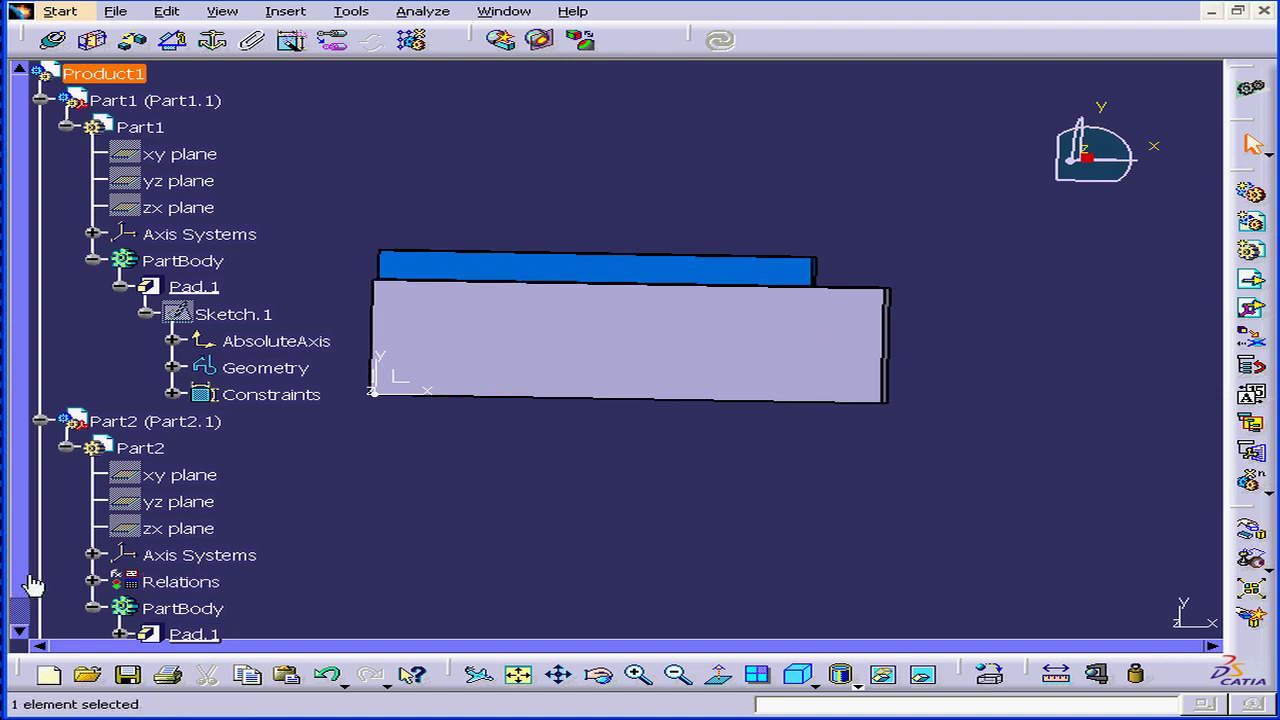
pyautogui.click(20, 632)
# Step: Confirm Part2's Sketch.1 still reads 130, exit it, and open the Tools menu
pyautogui.click(121, 602)
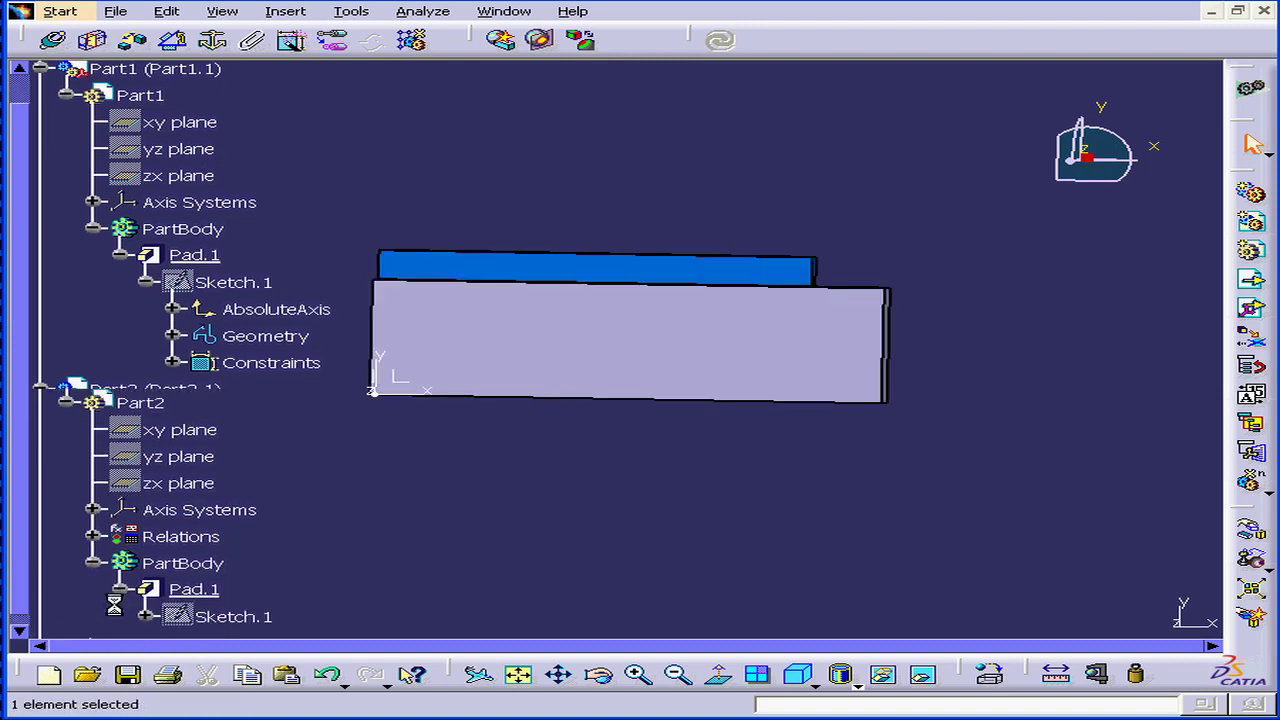
pyautogui.click(193, 617)
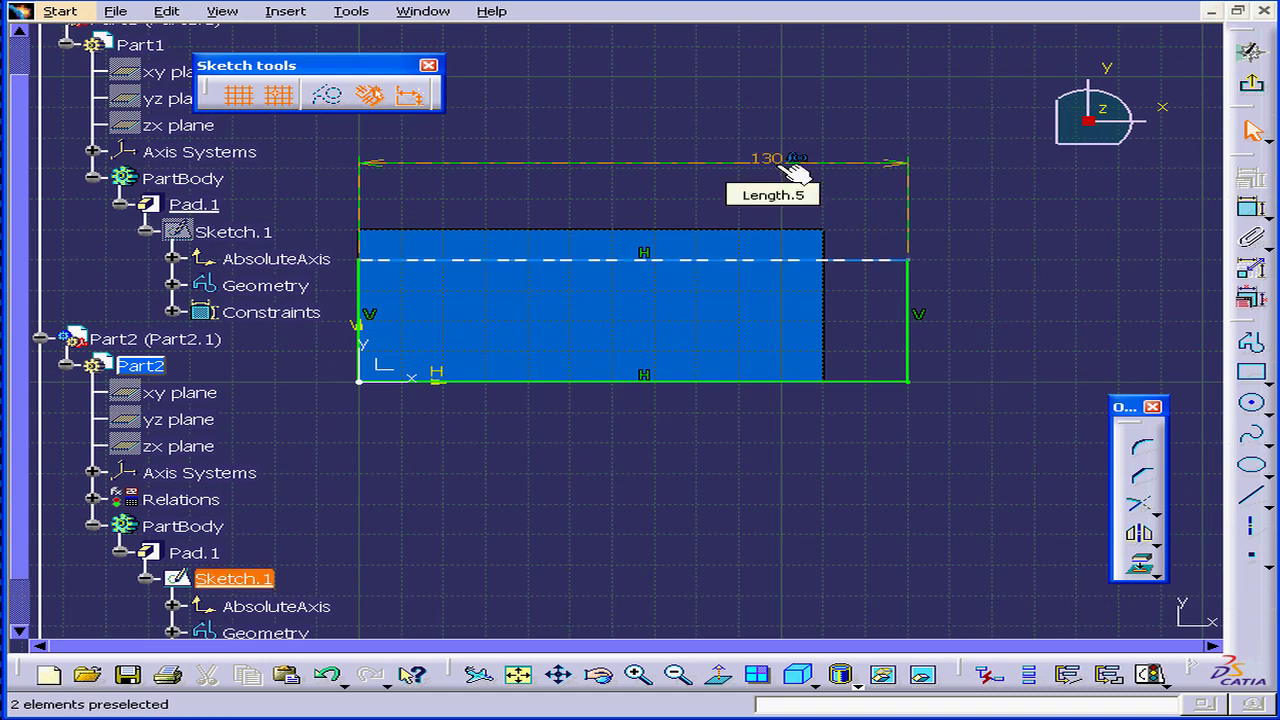
pyautogui.click(1251, 85)
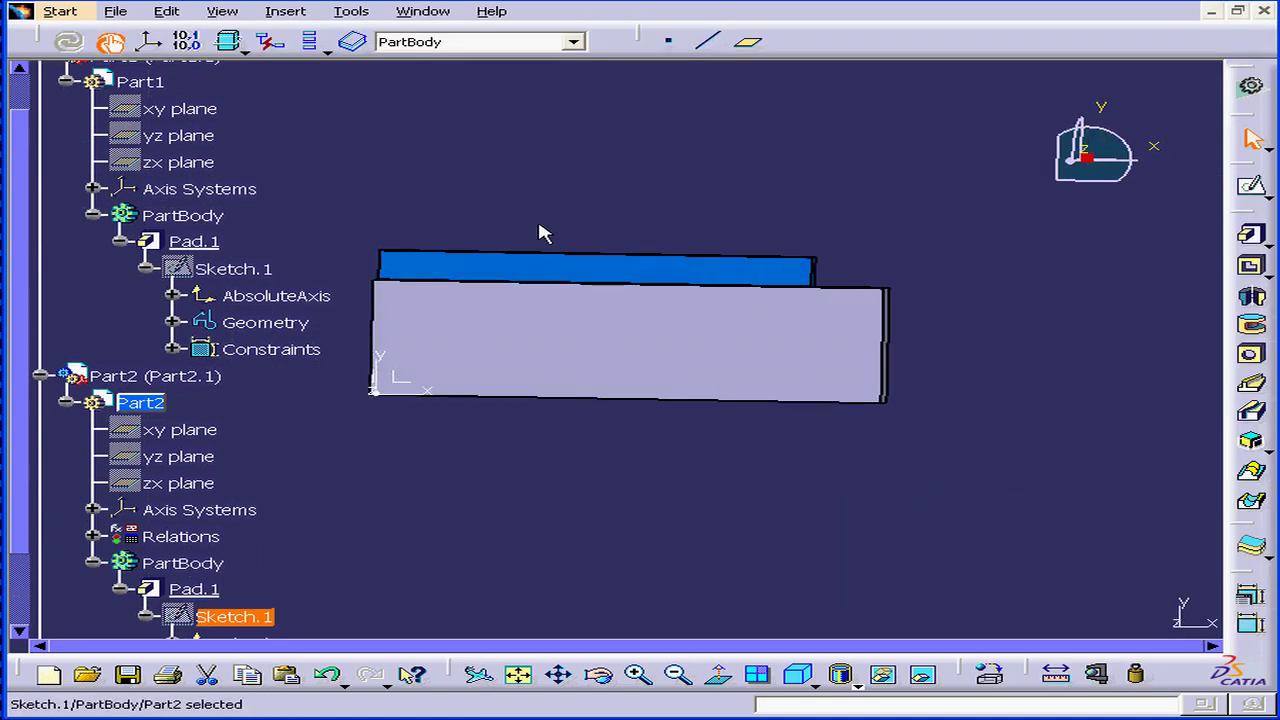
pyautogui.click(351, 12)
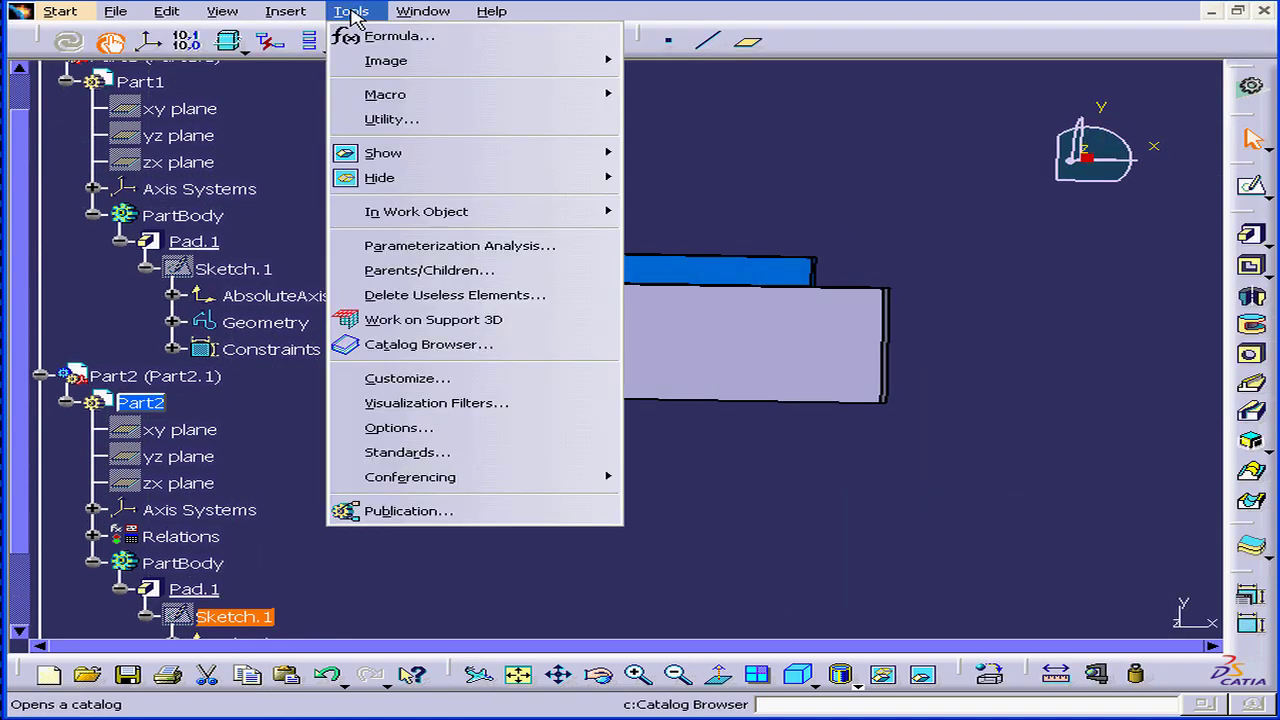
# Step: In Part Infrastructure options, enable the three External References options and show External References in the tree
pyautogui.click(437, 428)
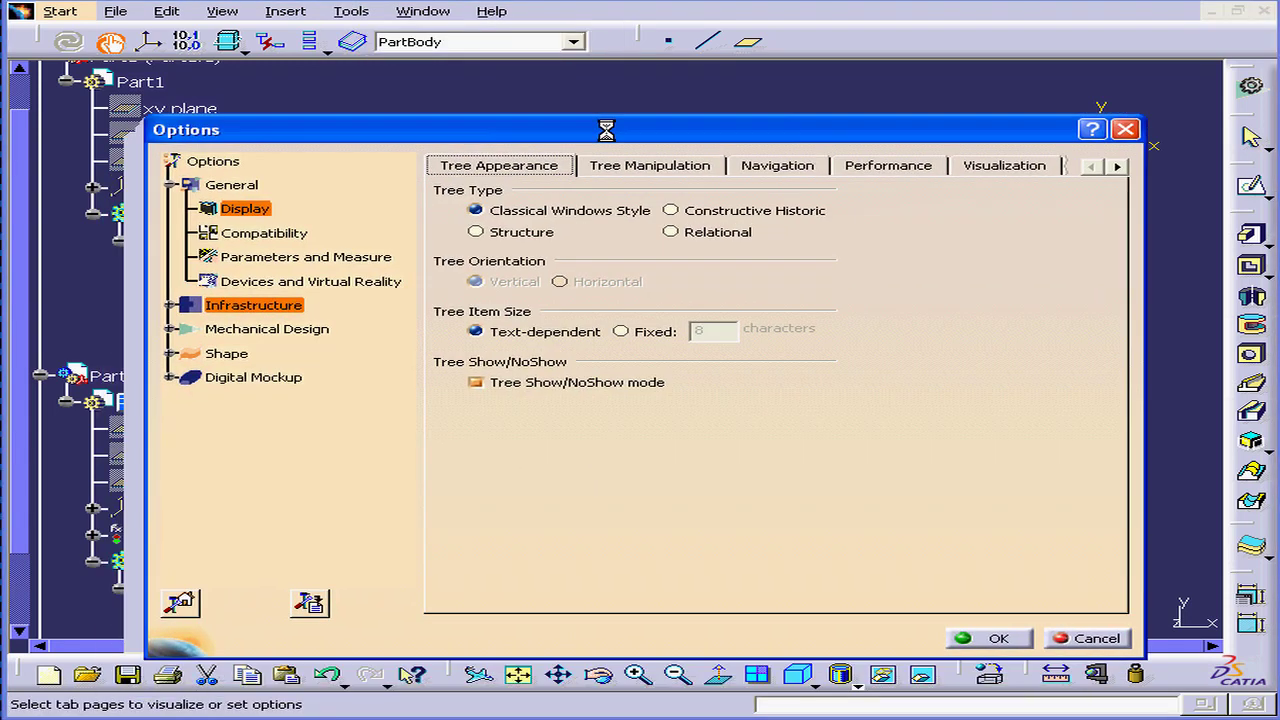
pyautogui.click(178, 285)
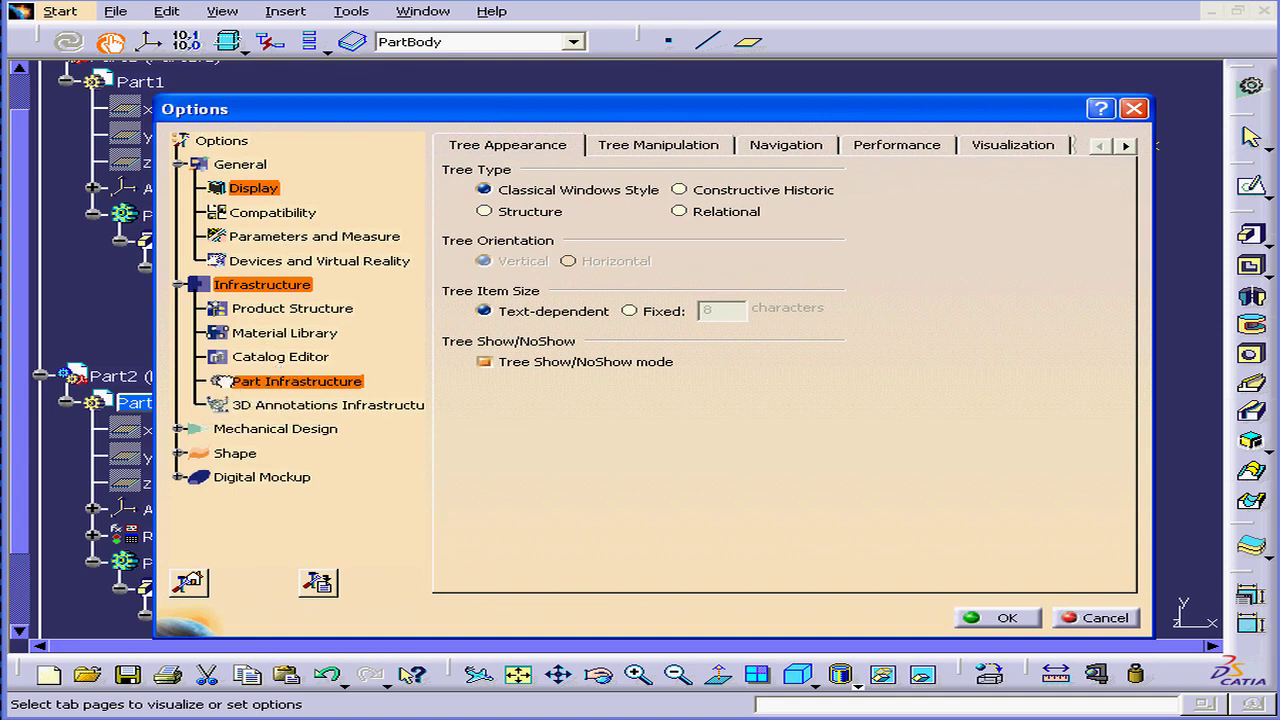
pyautogui.click(228, 386)
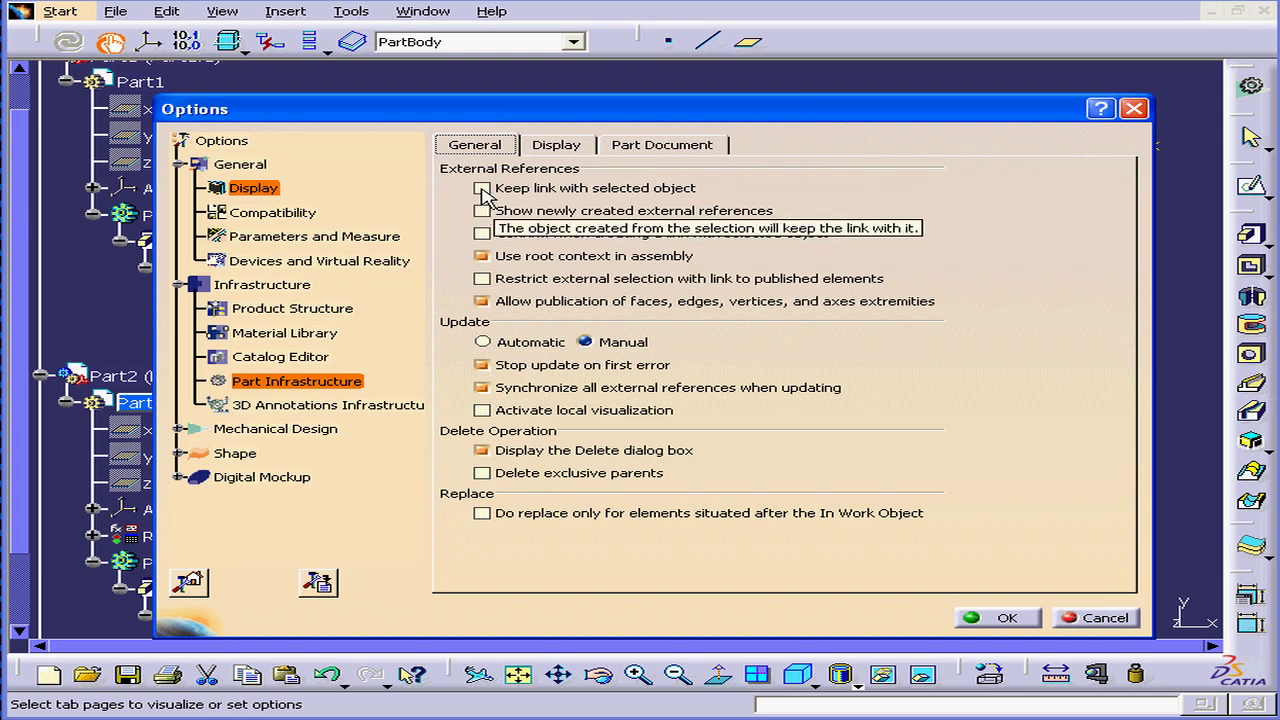
pyautogui.click(483, 190)
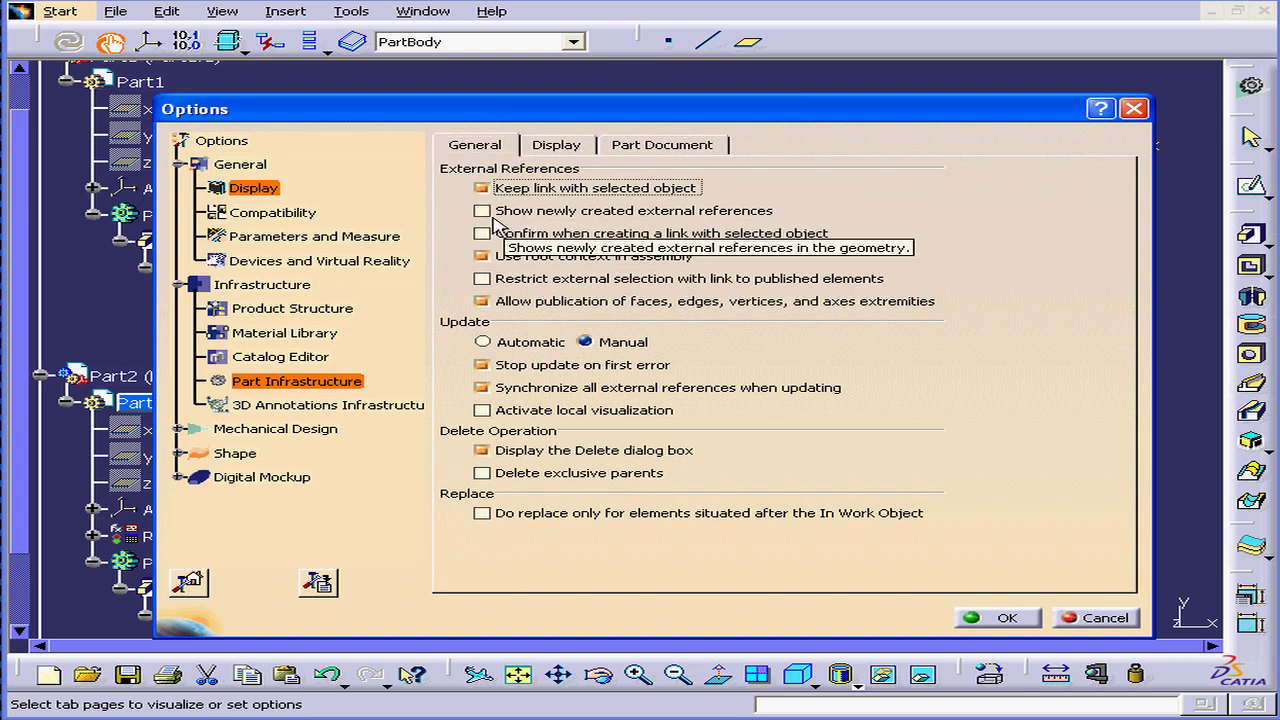
pyautogui.click(482, 212)
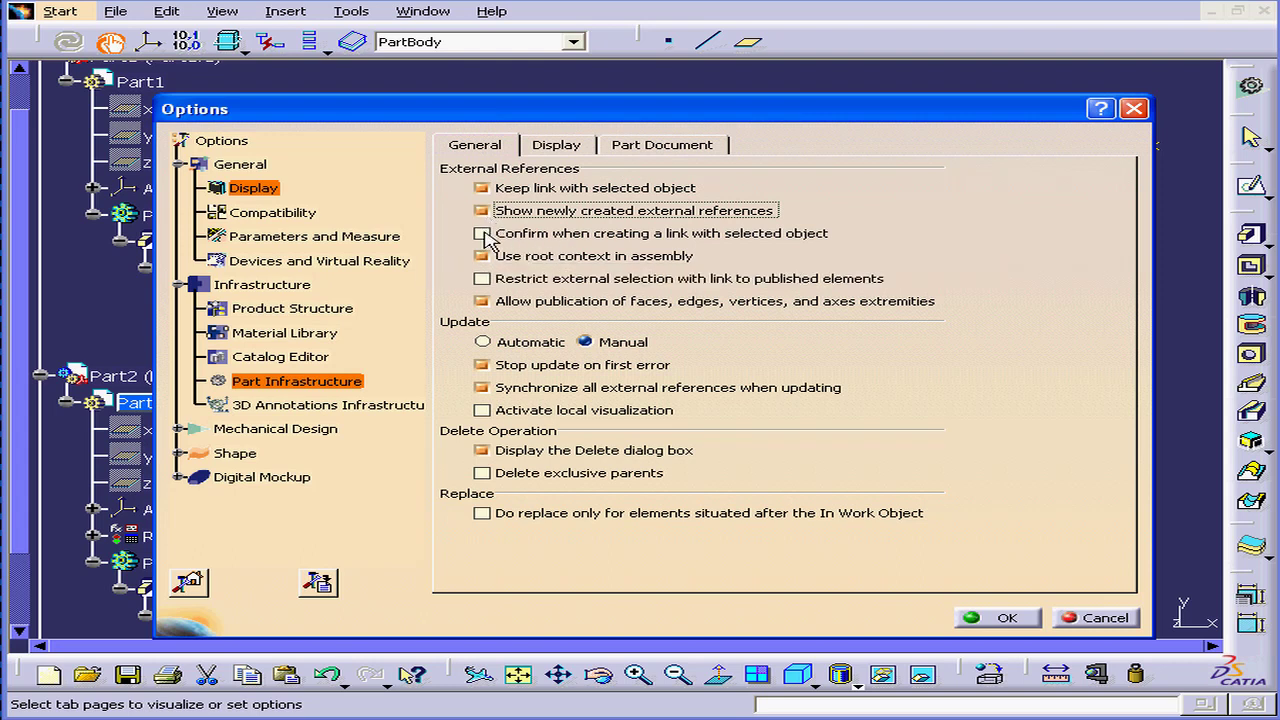
pyautogui.click(482, 234)
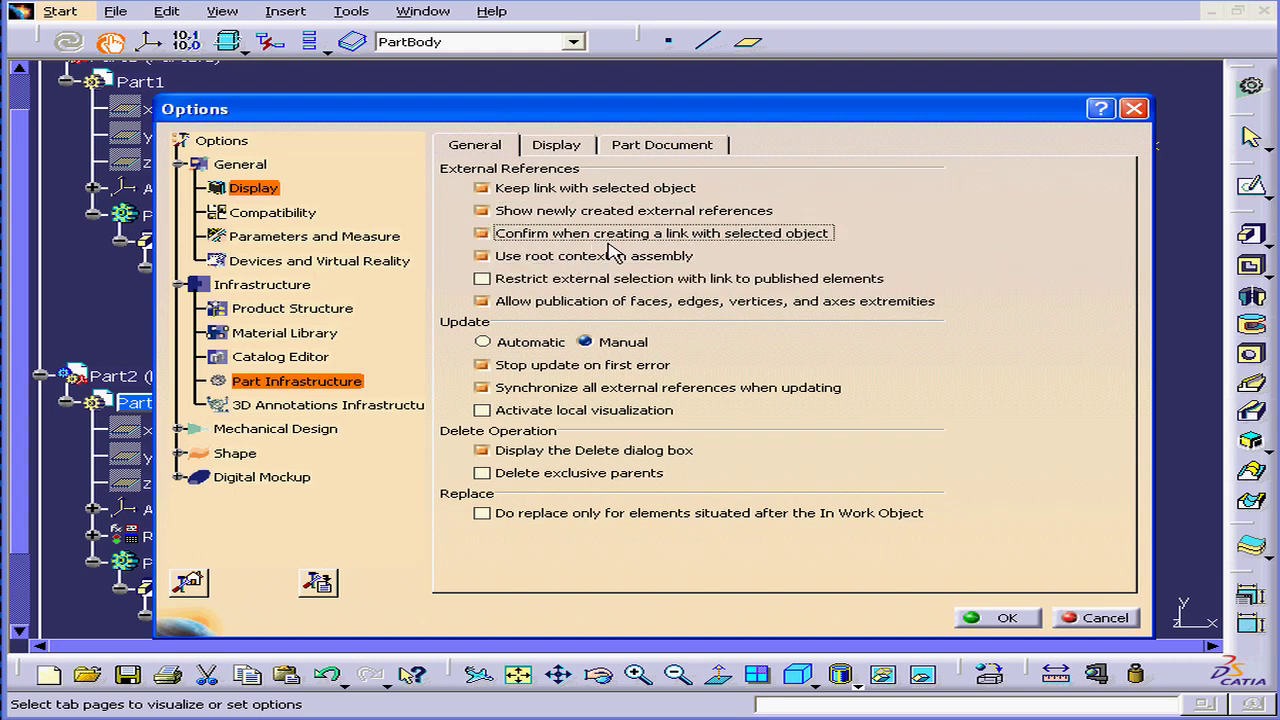
pyautogui.click(563, 145)
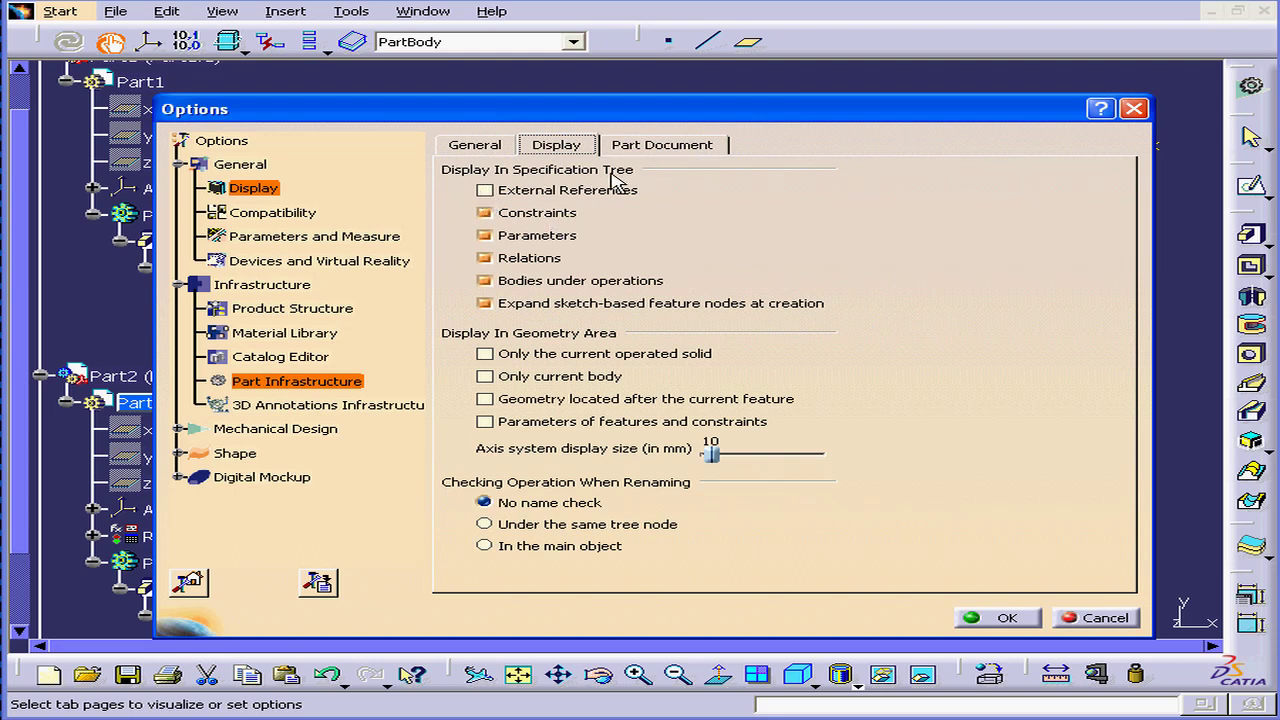
pyautogui.click(484, 191)
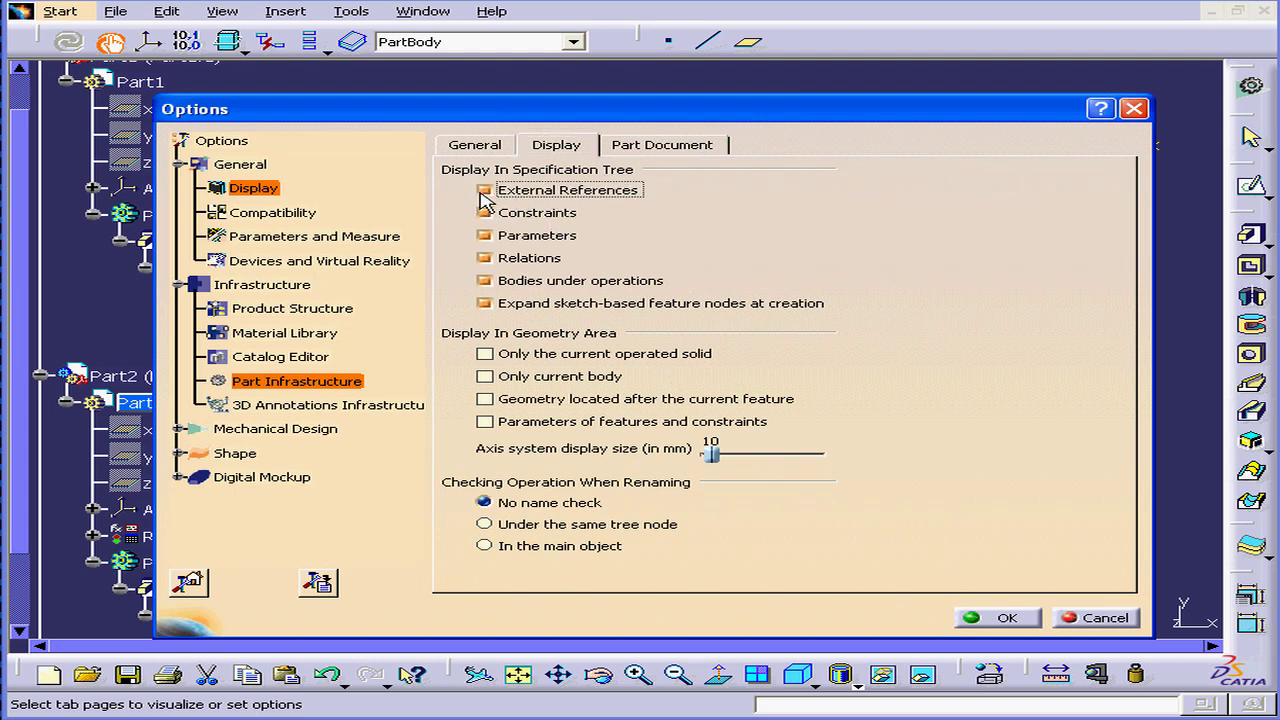
pyautogui.click(1004, 618)
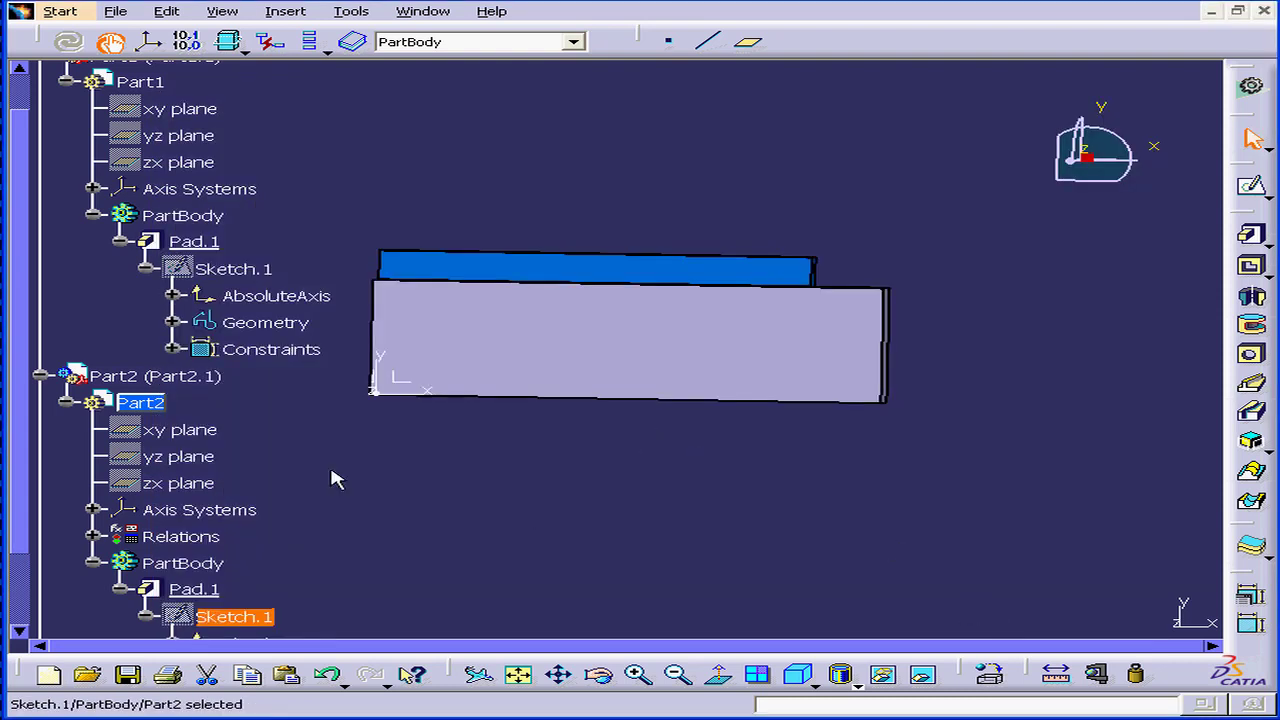
# Step: Open Part2's Sketch.1 and edit the formula of its 130 length dimension (Length.5)
pyautogui.moveTo(29, 474); pyautogui.dragTo(27, 537)
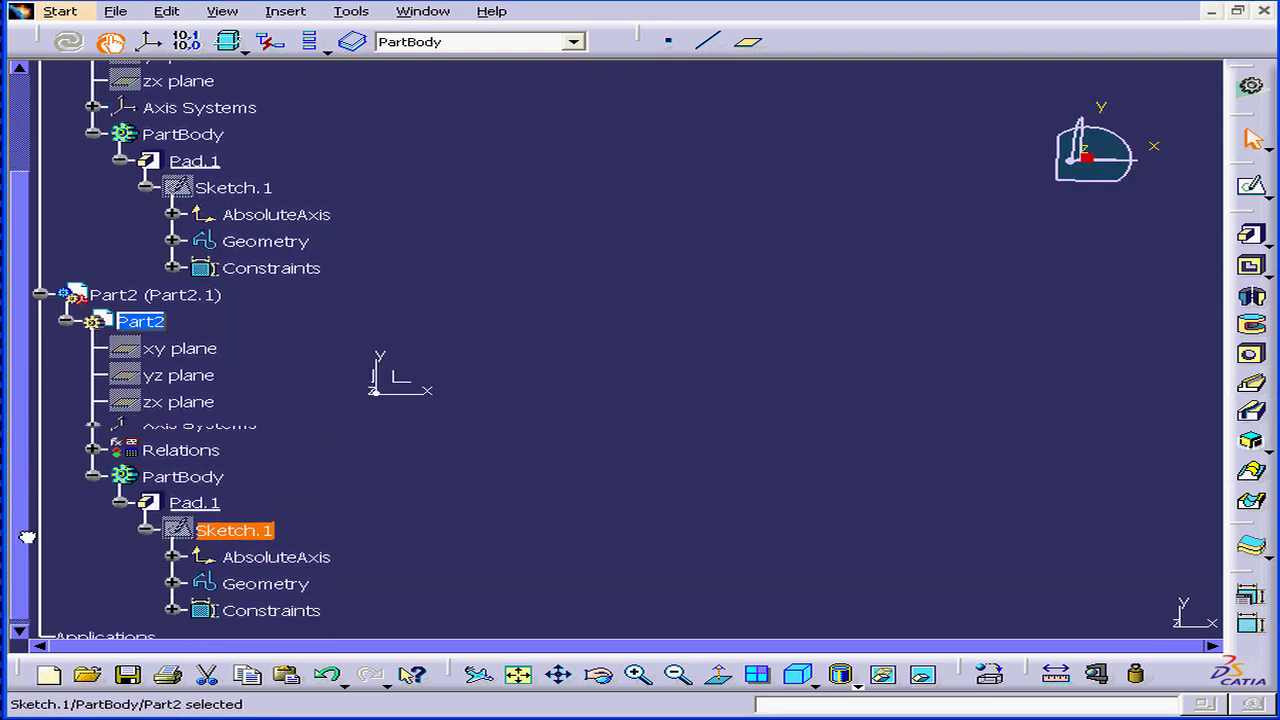
pyautogui.doubleClick(229, 524)
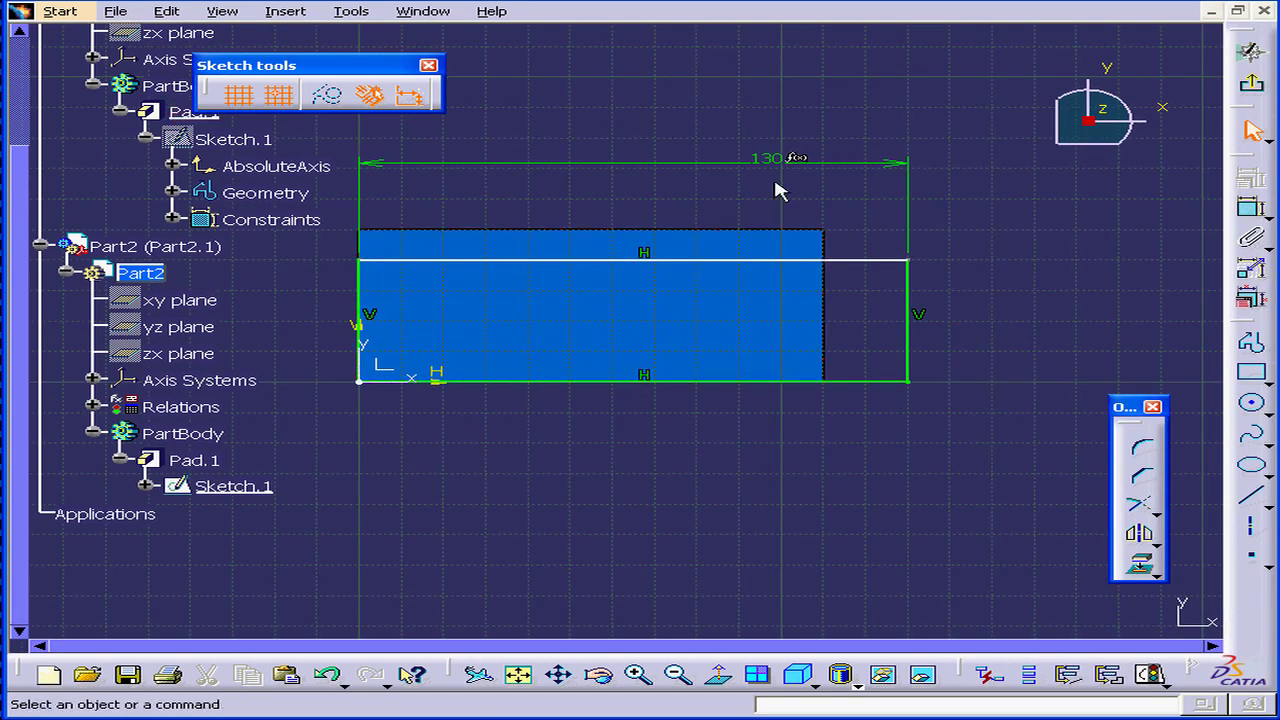
pyautogui.click(766, 163)
pyautogui.rightClick(770, 161)
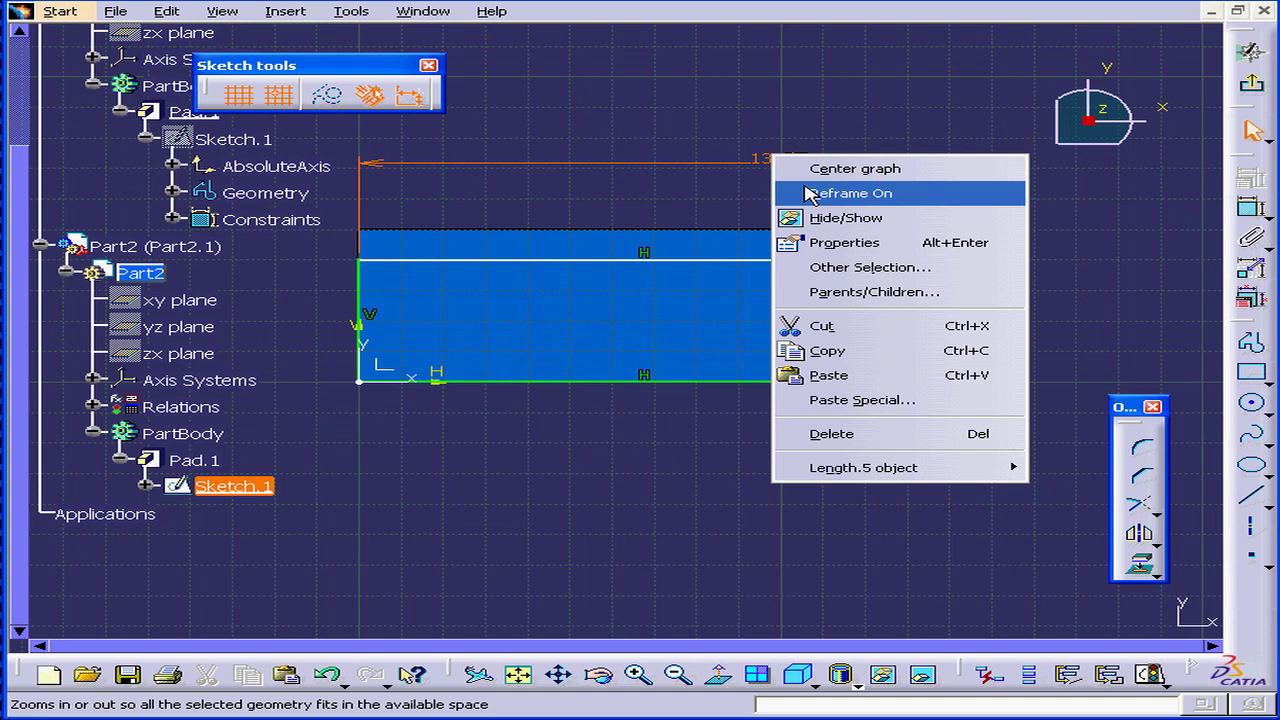
pyautogui.moveTo(890, 468)
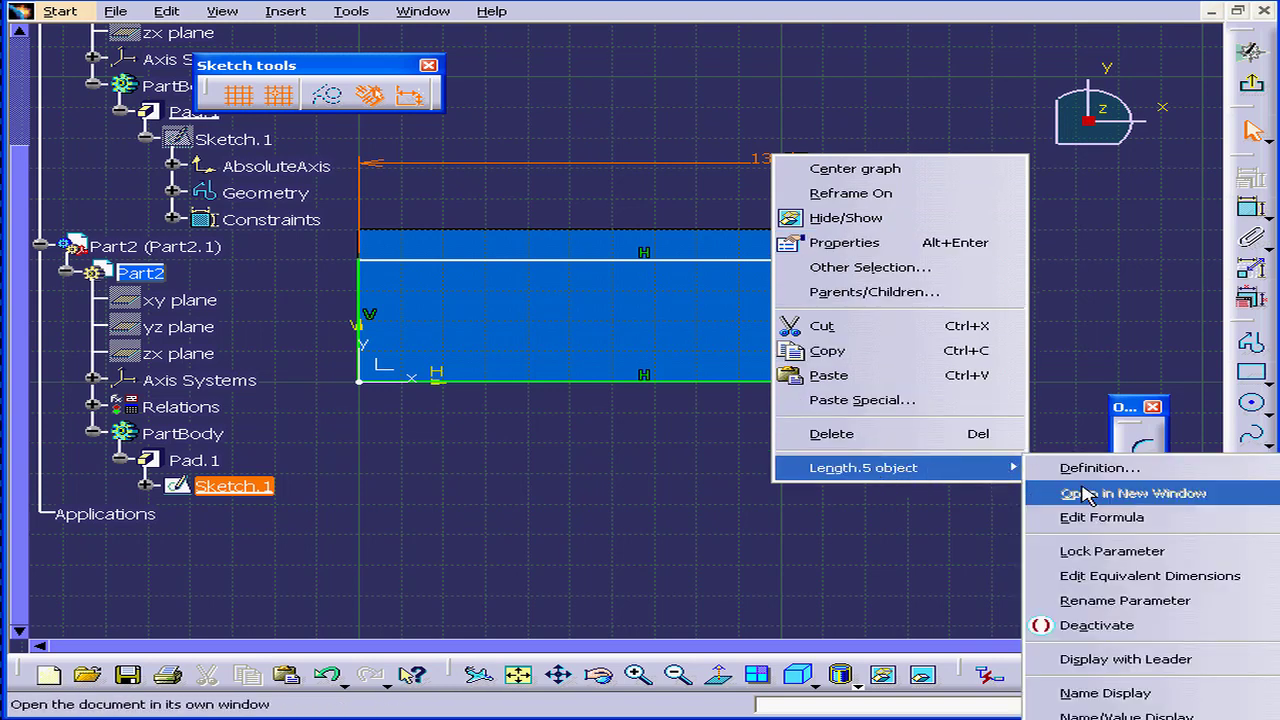
pyautogui.click(1092, 515)
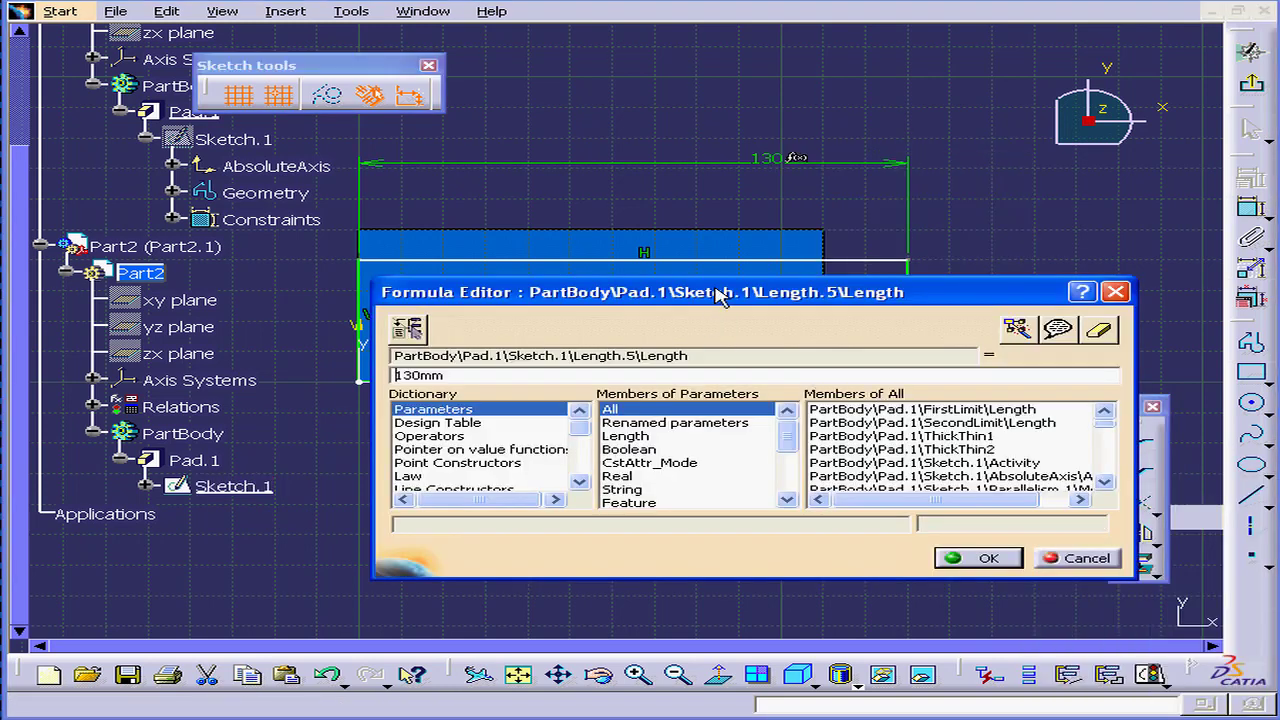
# Step: Set Length.5's formula to Part1's My_Parameter as an external link, removing the old 130mm
pyautogui.moveTo(718, 293); pyautogui.dragTo(731, 316)
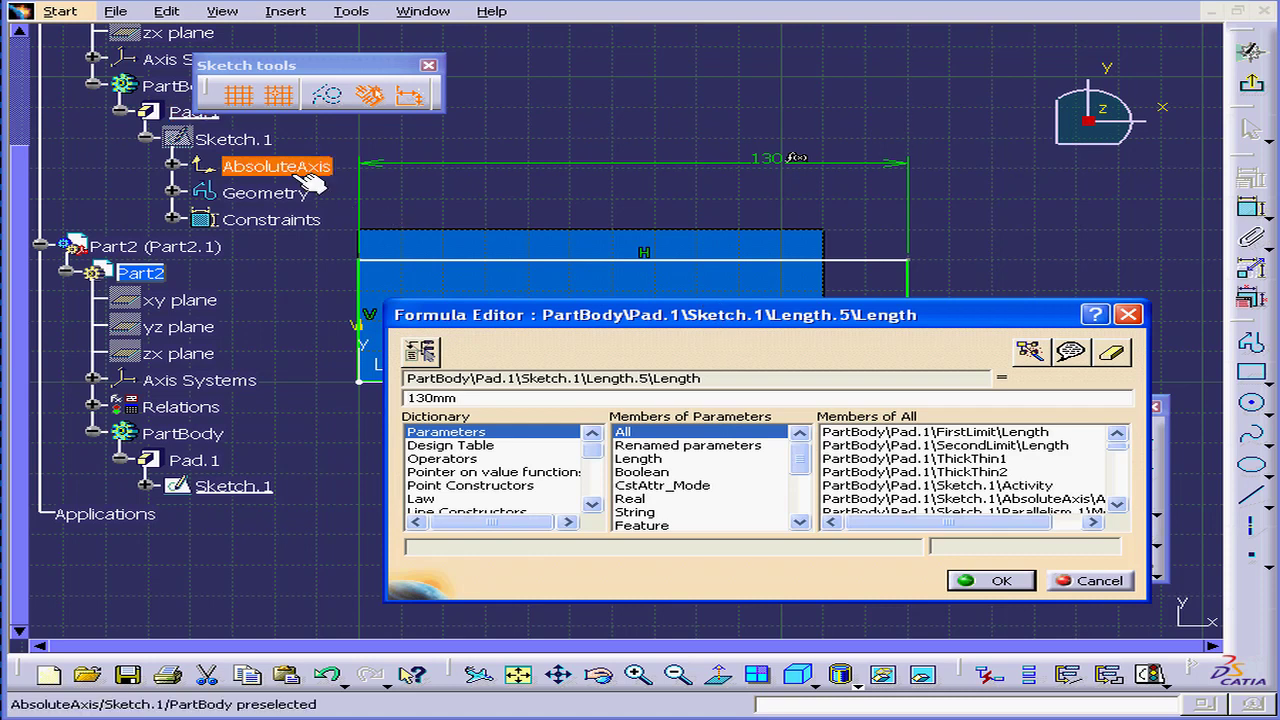
pyautogui.click(245, 142)
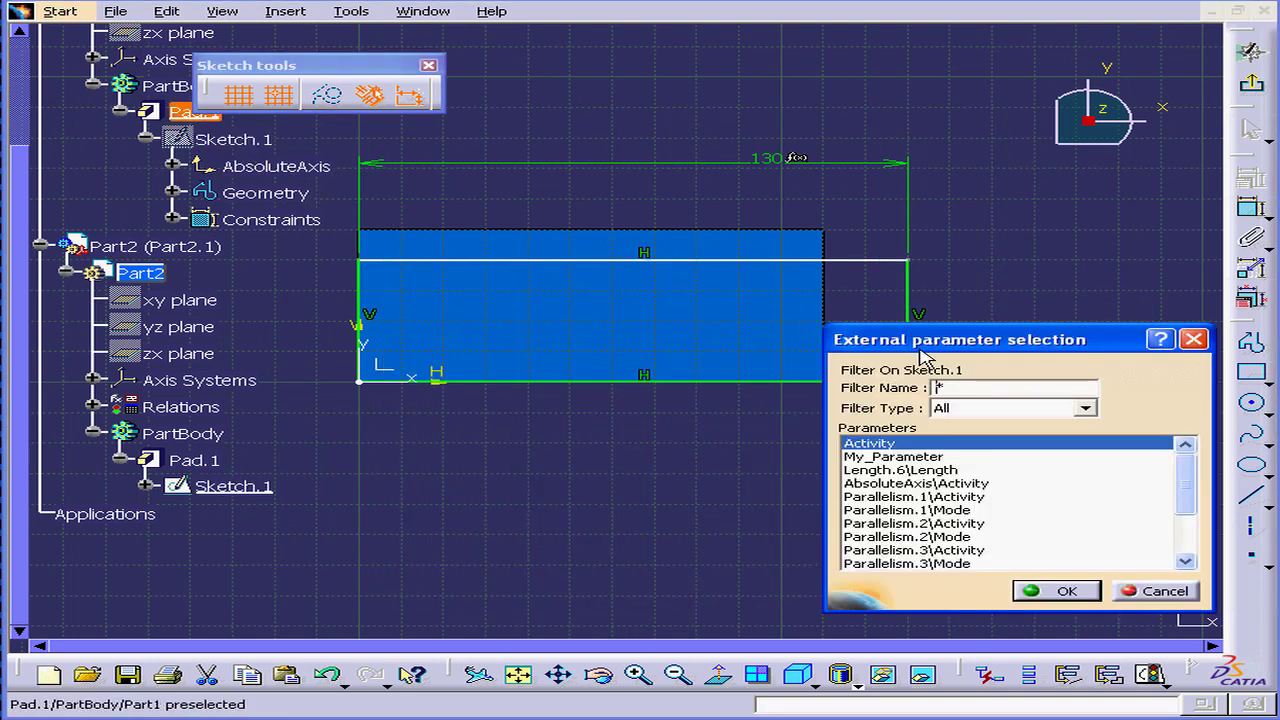
pyautogui.moveTo(922, 355); pyautogui.dragTo(864, 340)
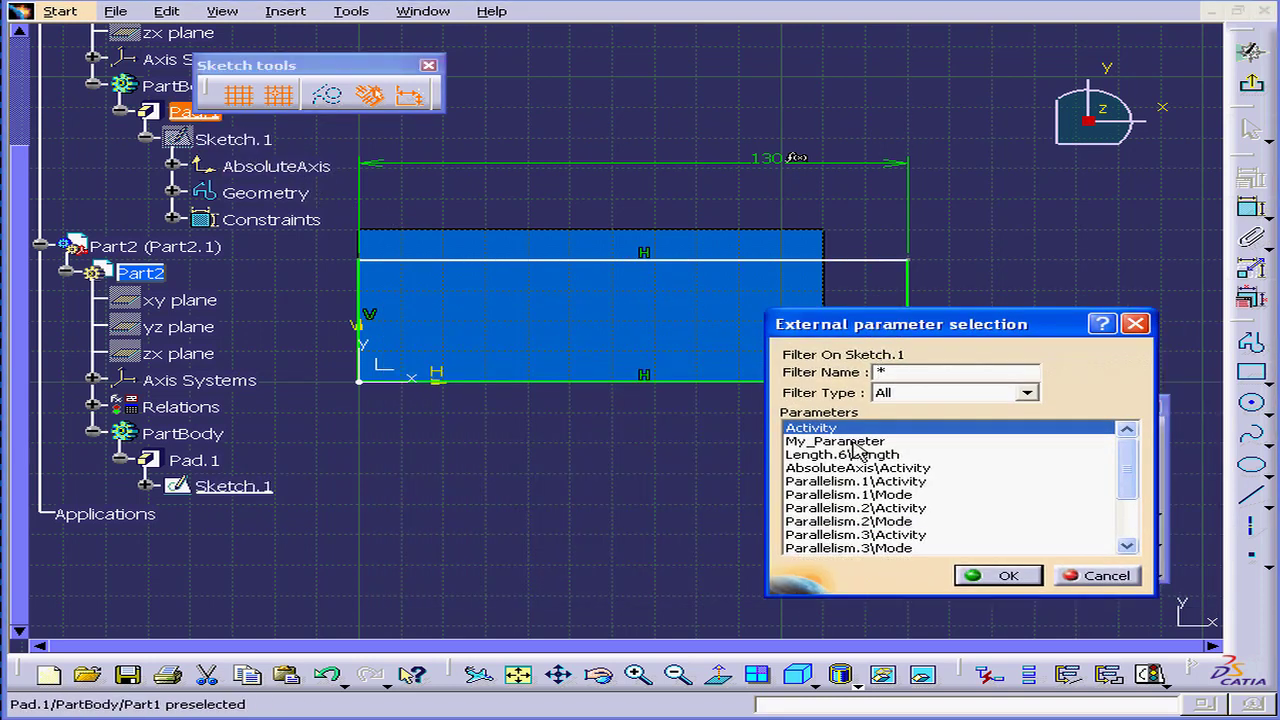
pyautogui.click(840, 441)
pyautogui.click(997, 572)
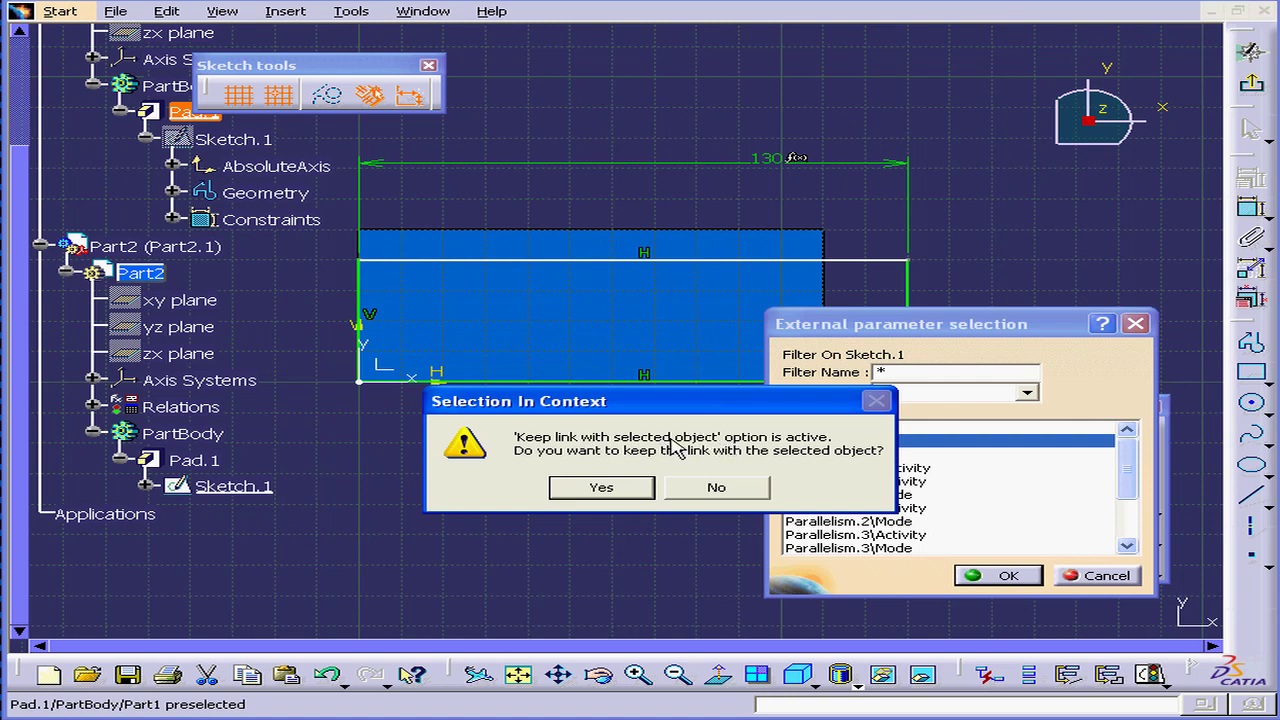
pyautogui.click(622, 487)
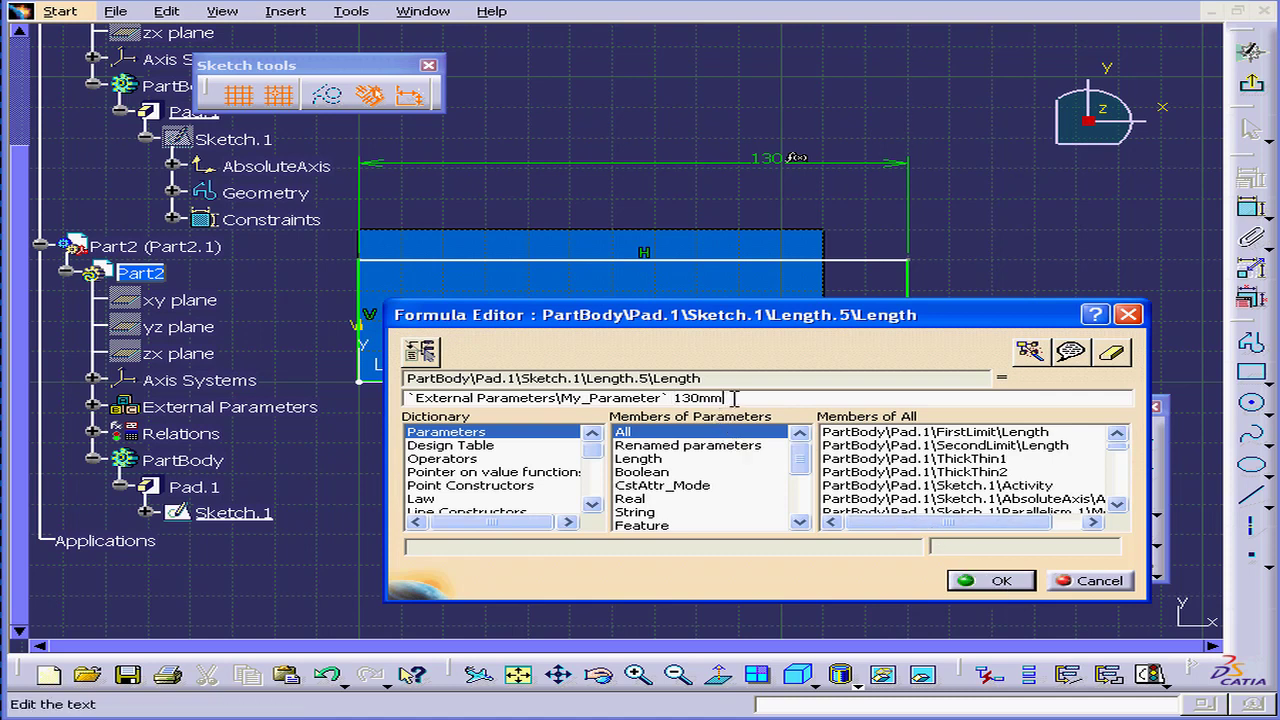
pyautogui.moveTo(734, 398); pyautogui.dragTo(694, 400)
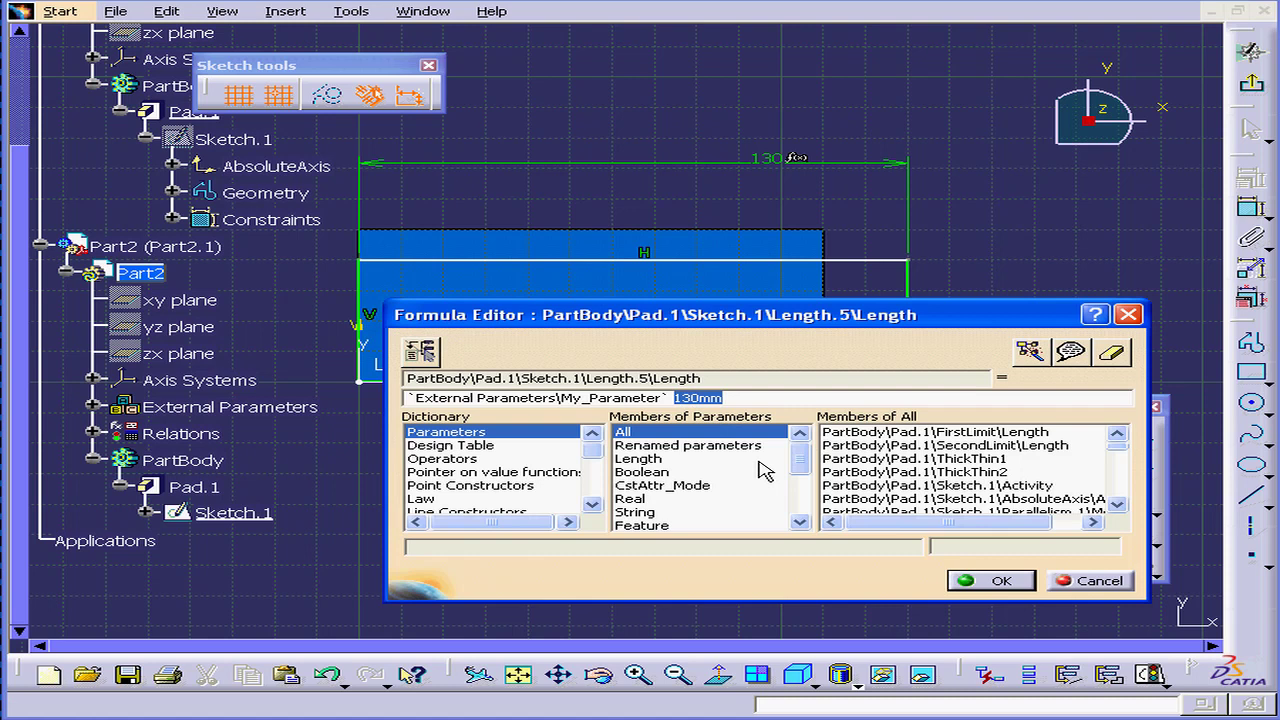
pyautogui.press('Delete')
pyautogui.click(1000, 580)
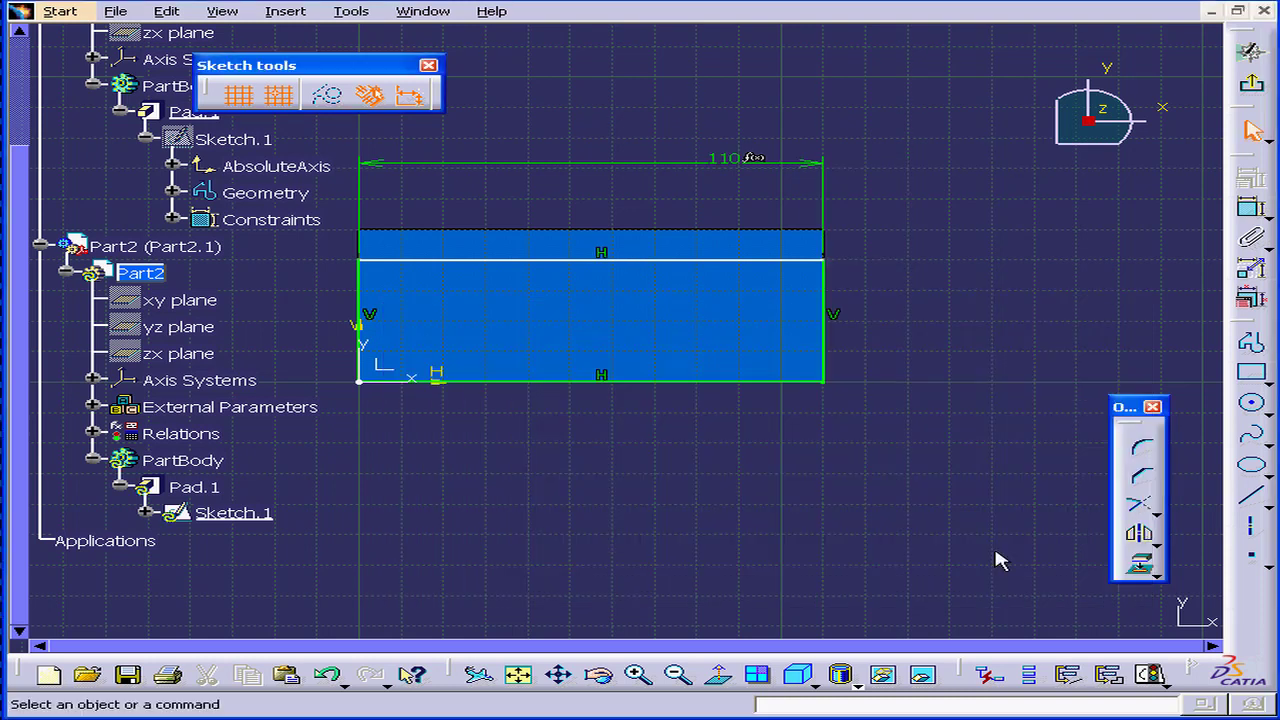
pyautogui.click(355, 12)
pyautogui.click(479, 197)
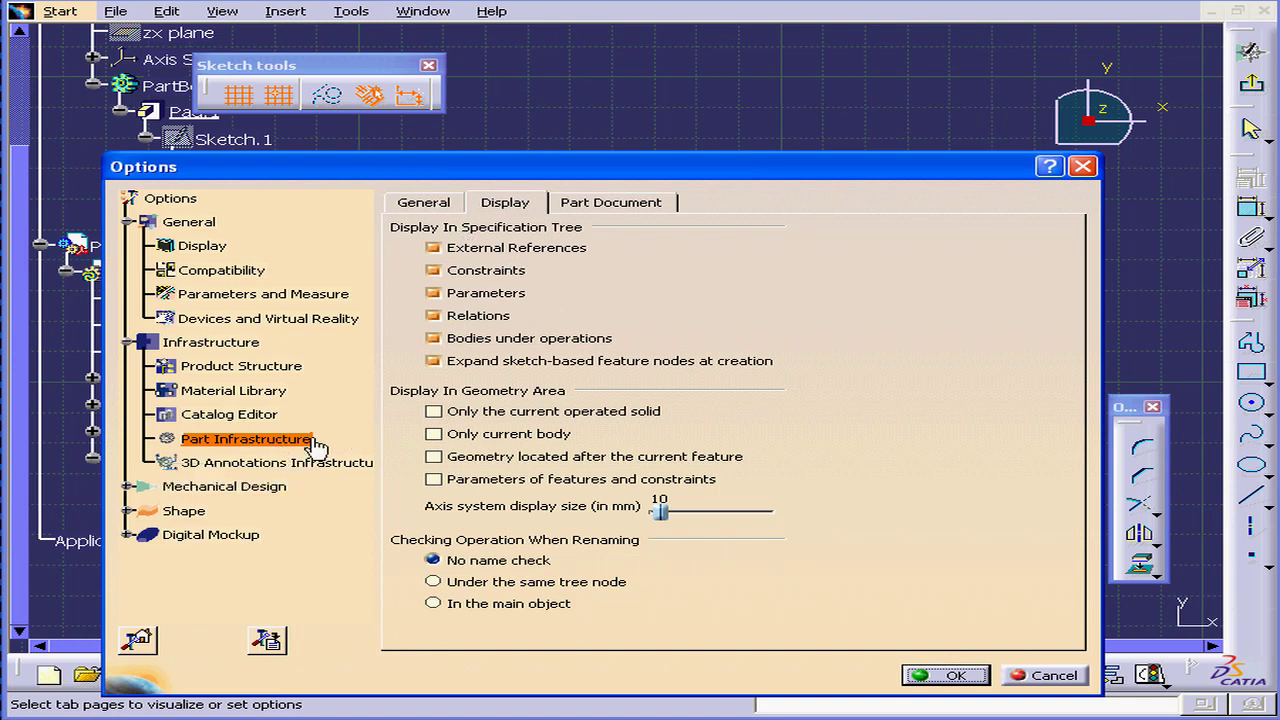
pyautogui.click(423, 203)
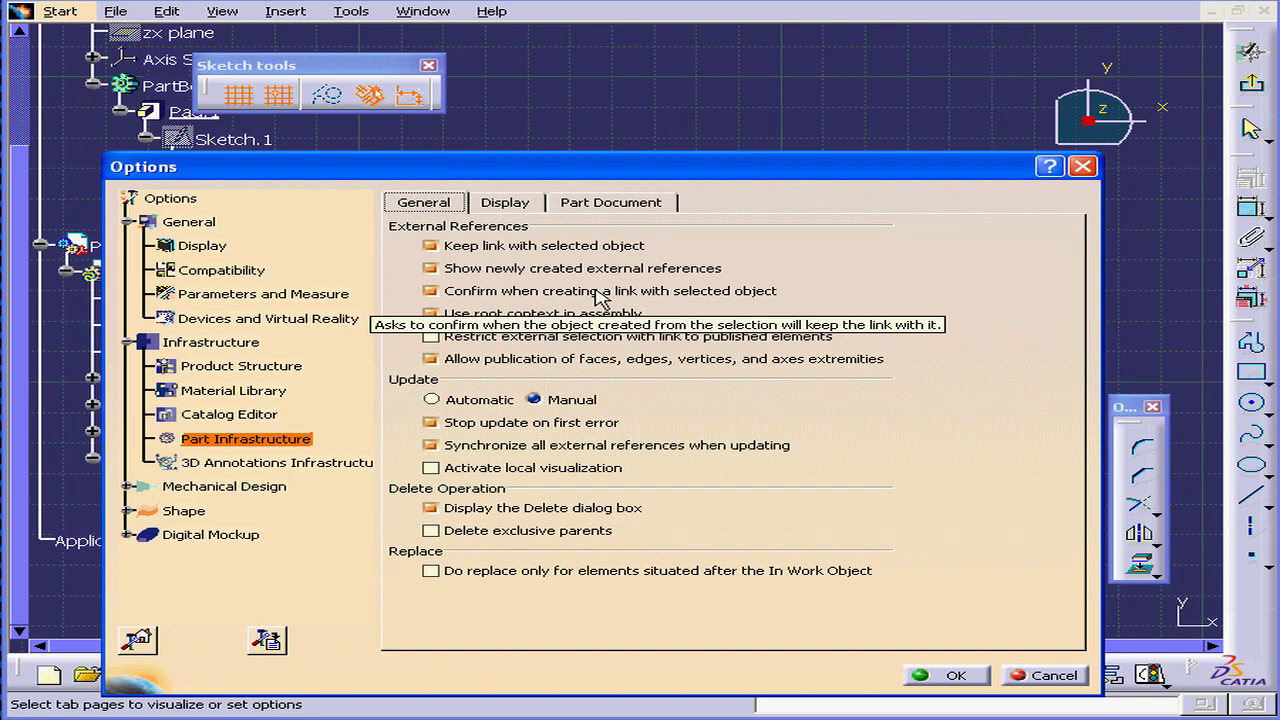
pyautogui.click(430, 291)
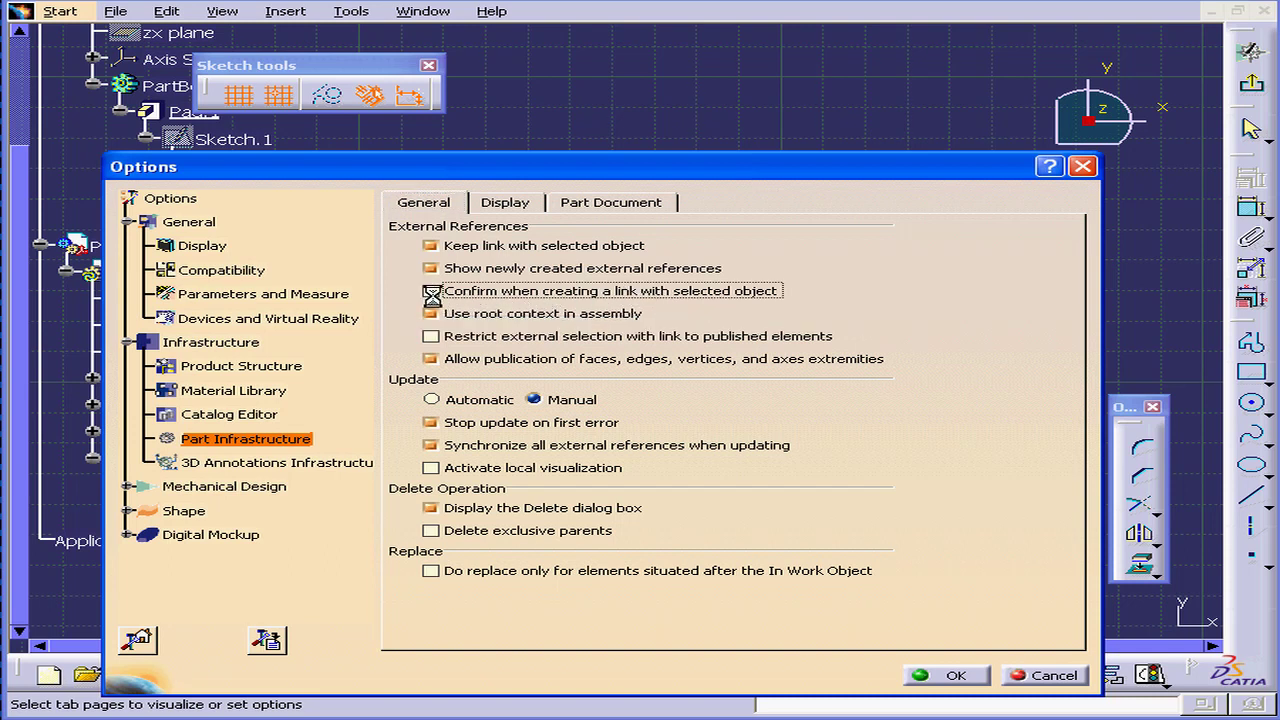
pyautogui.click(430, 291)
pyautogui.click(952, 677)
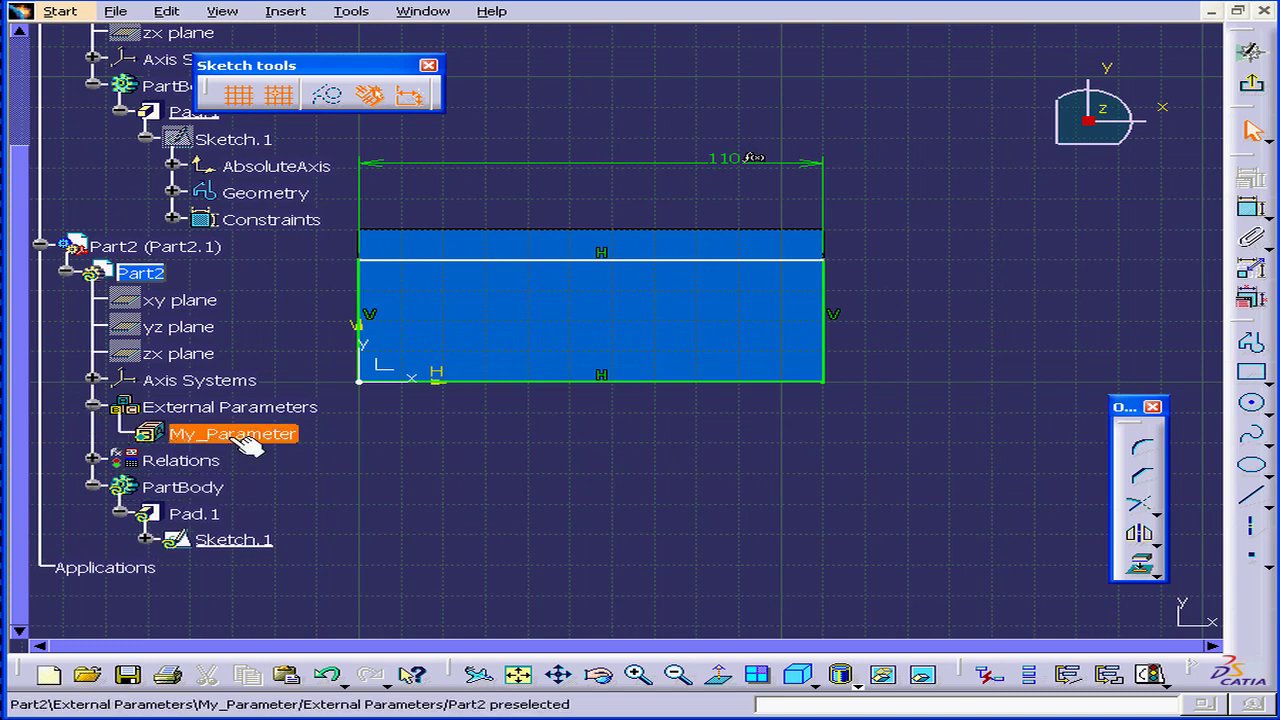
# Step: Collapse External Parameters, activate Part1 in the tree, and exit Part2's sketch
pyautogui.click(93, 407)
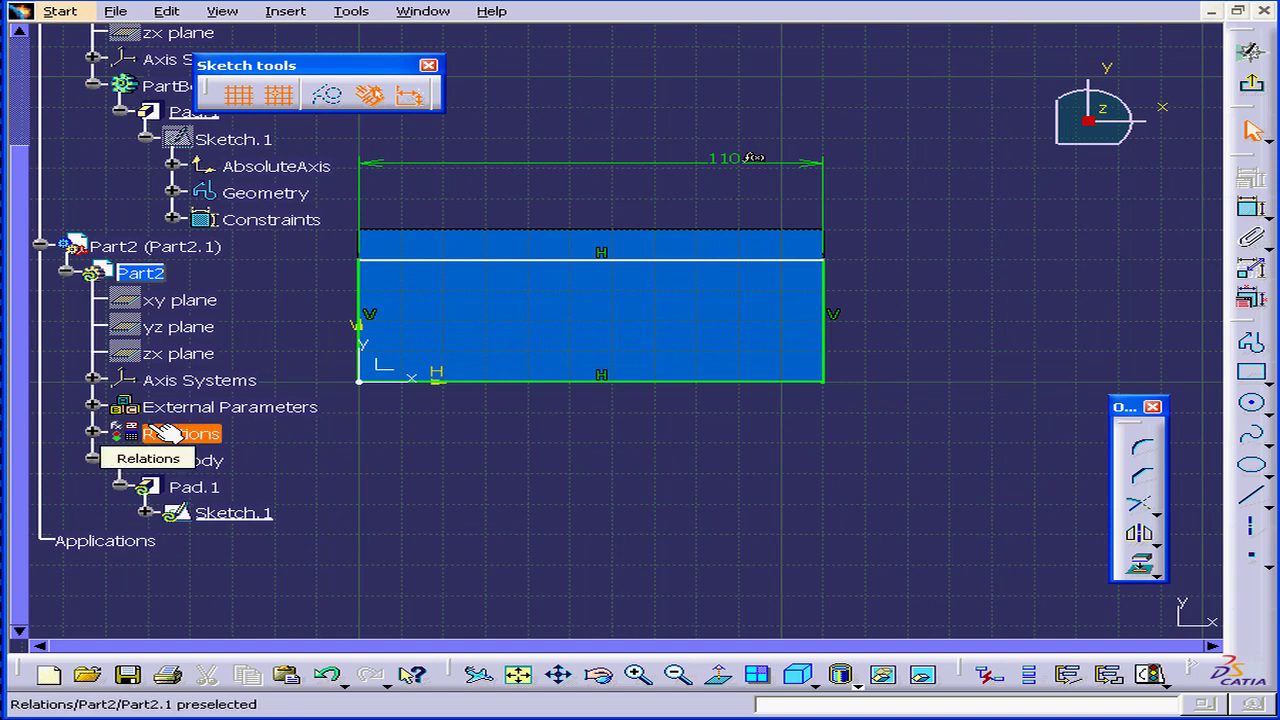
pyautogui.moveTo(20, 400); pyautogui.dragTo(11, 257)
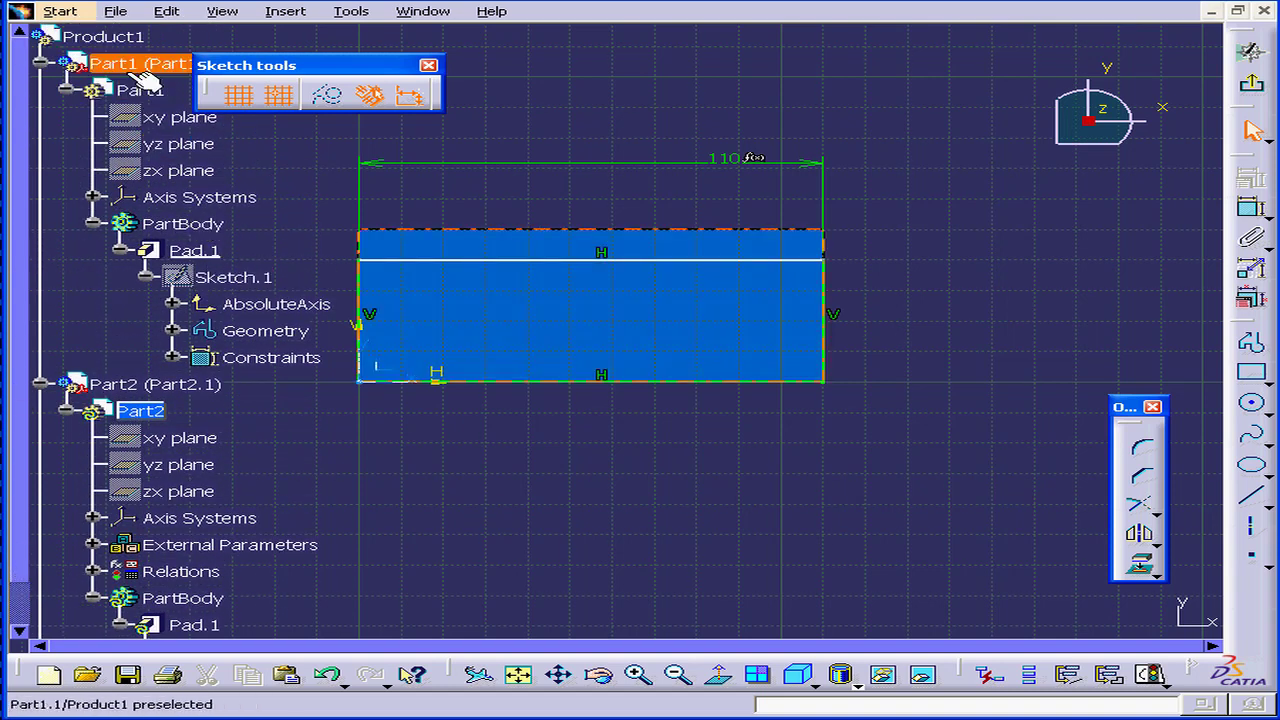
pyautogui.doubleClick(215, 278)
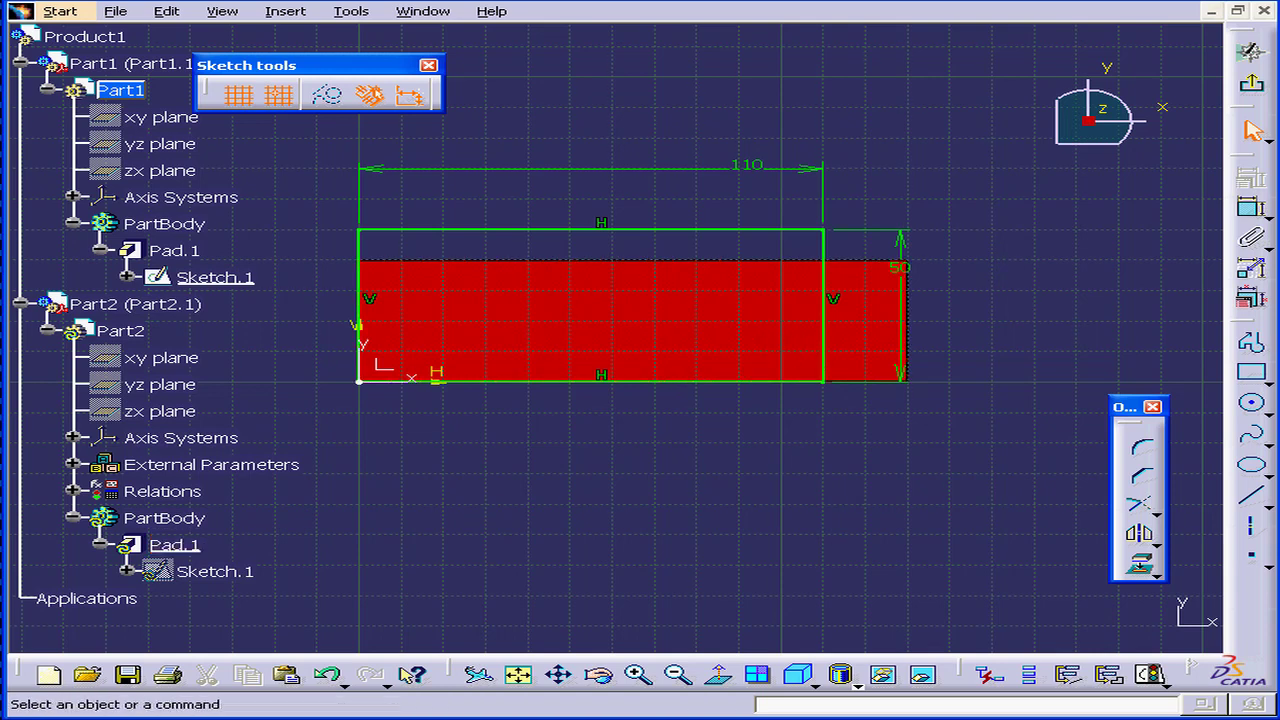
pyautogui.click(1251, 84)
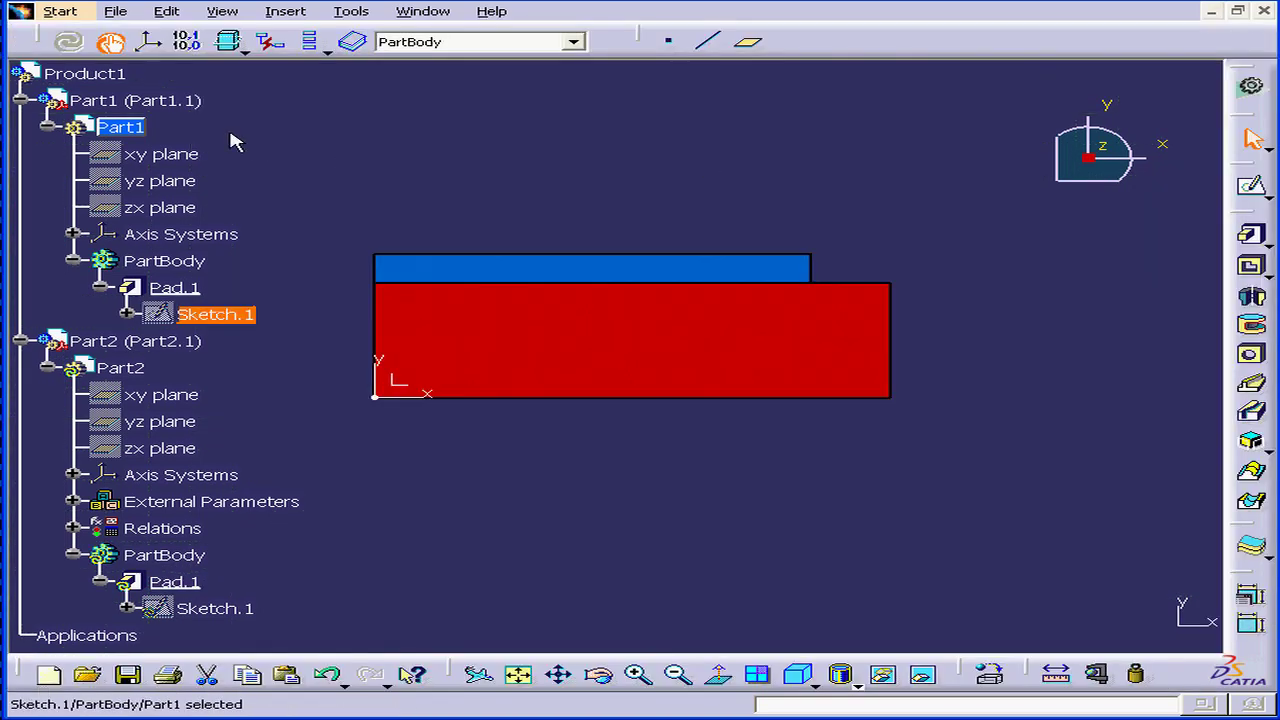
# Step: Activate Product1 and run Update All so both plates show 110 length in 3D
pyautogui.doubleClick(70, 80)
pyautogui.click(720, 42)
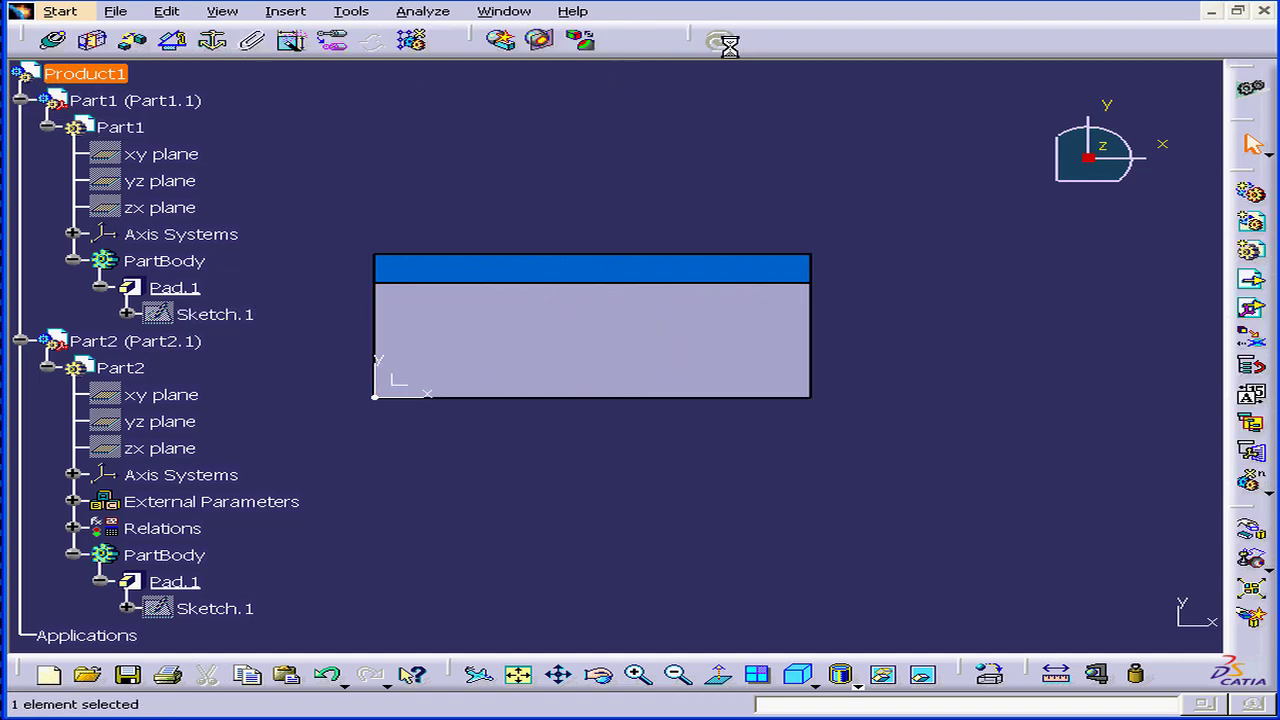
pyautogui.moveTo(414, 354); pyautogui.dragTo(380, 225, button='middle')
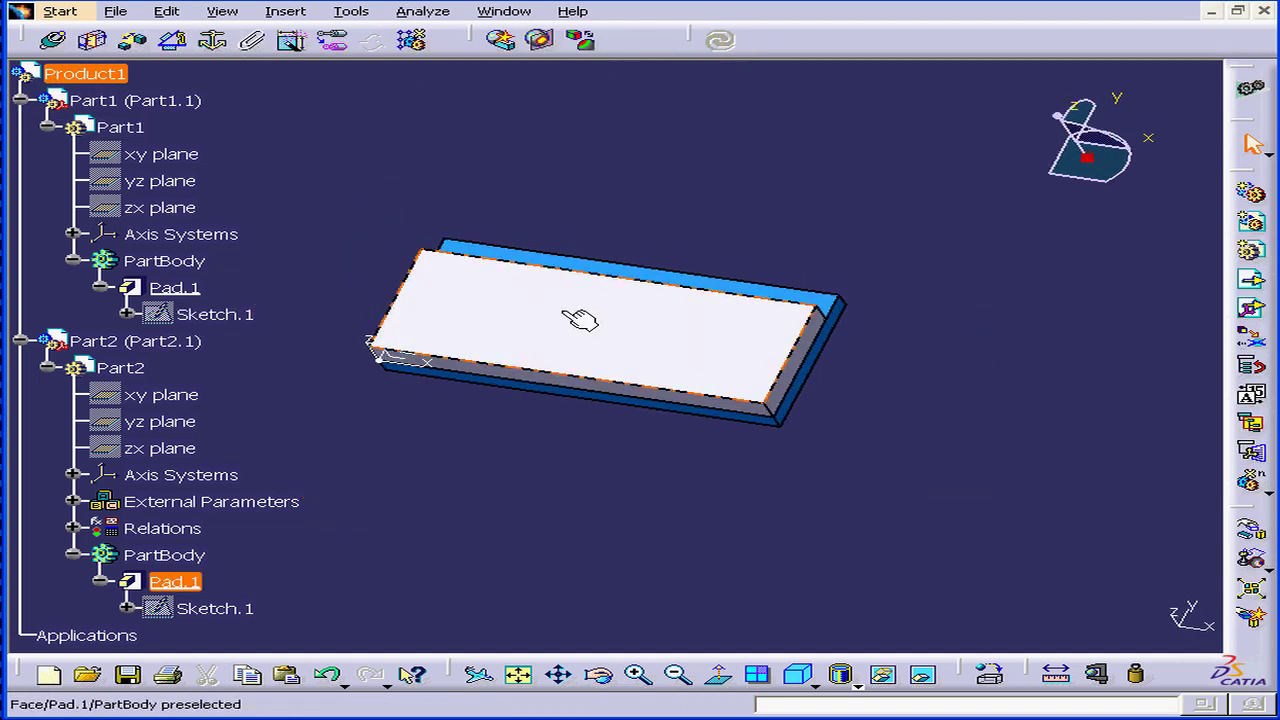
# Step: Change Part1's Sketch.1 length constraint from 110 to 90 mm
pyautogui.doubleClick(207, 318)
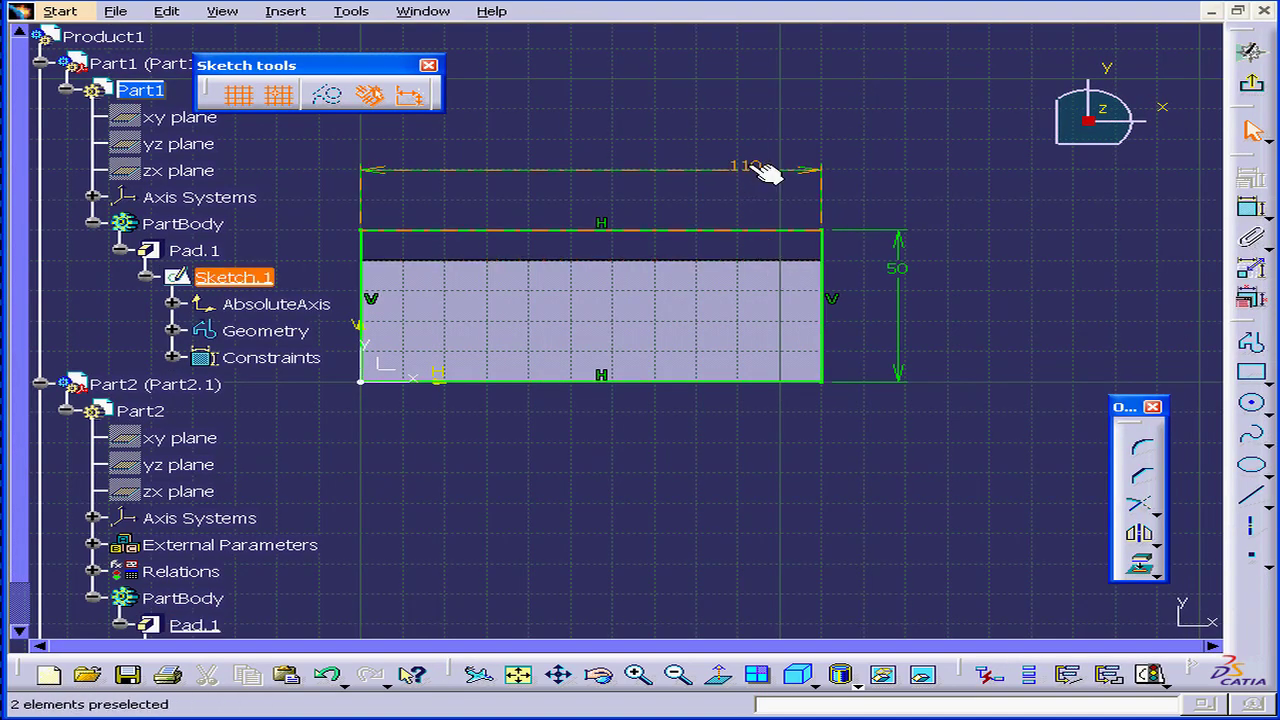
pyautogui.doubleClick(752, 165)
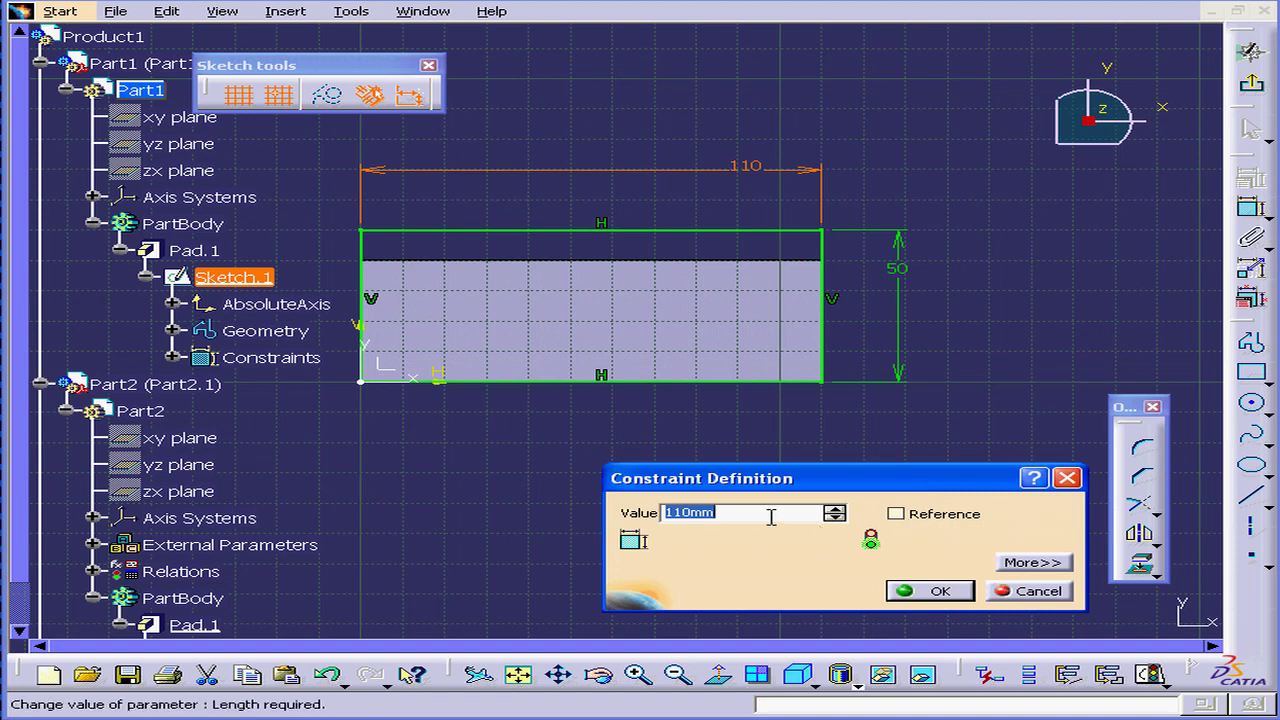
pyautogui.write('8')
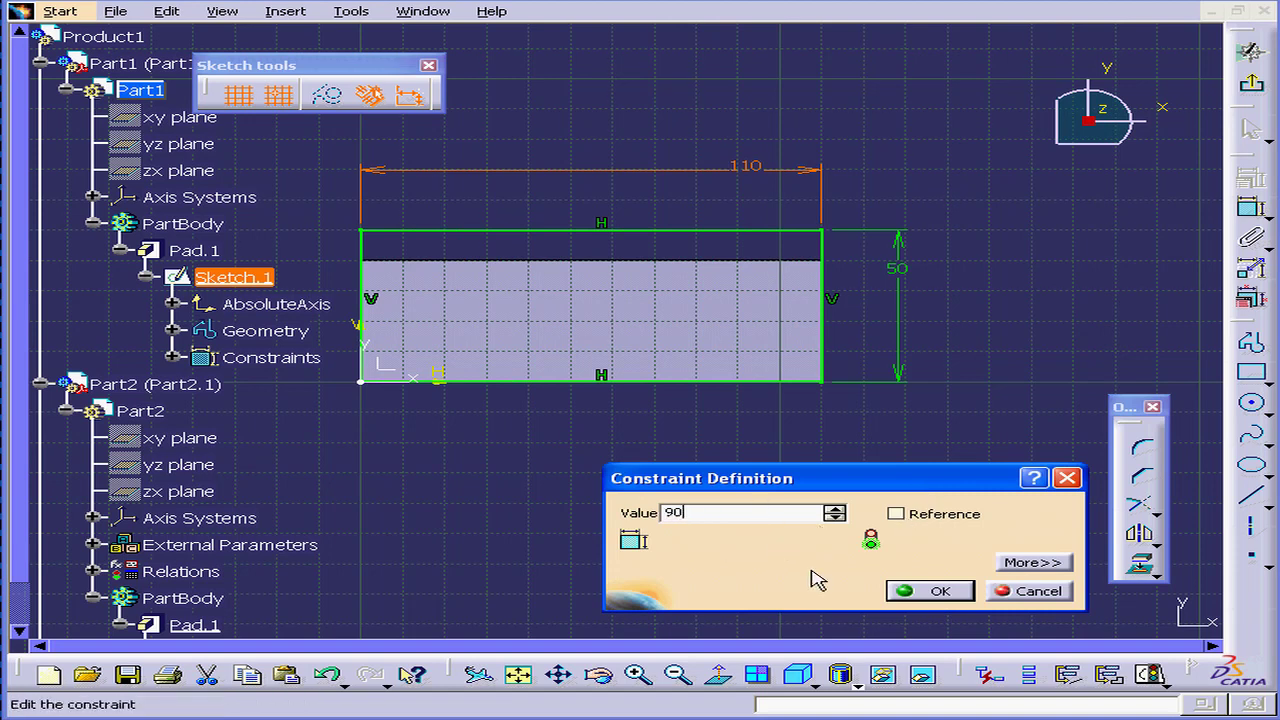
pyautogui.click(928, 591)
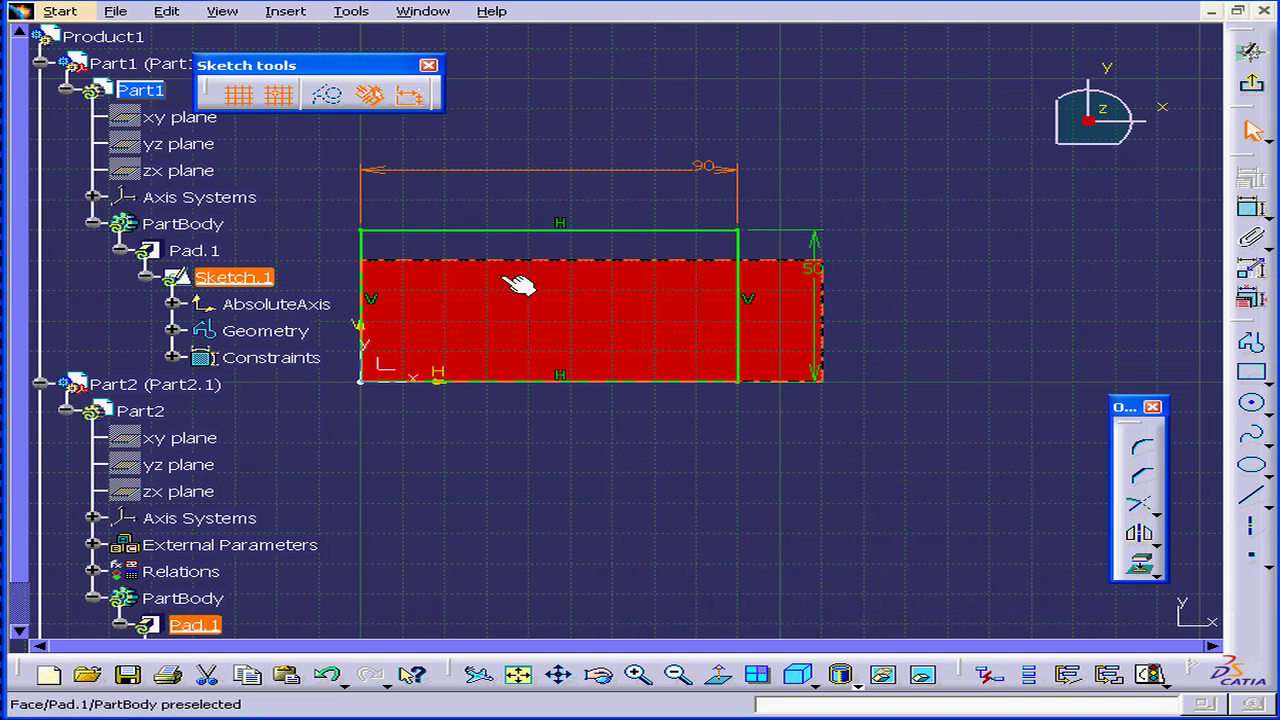
# Step: Exit the sketch and update Part1 to rebuild with the 90 mm length
pyautogui.click(1251, 83)
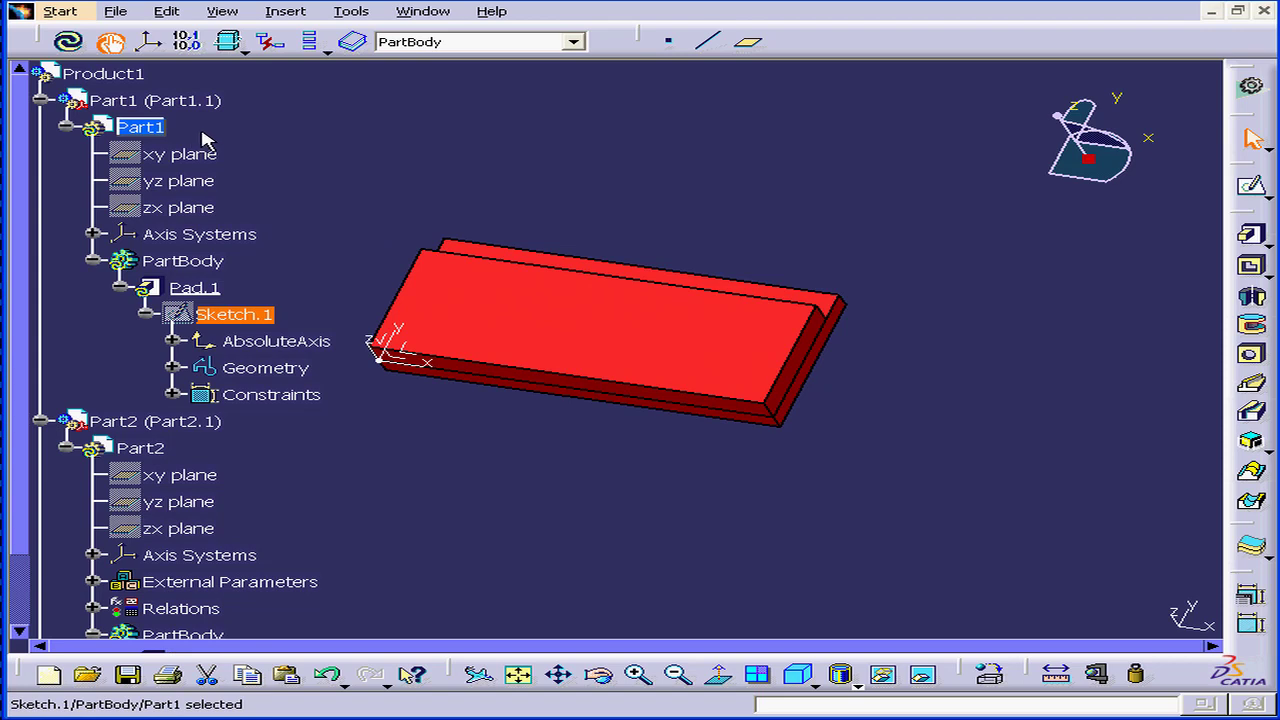
pyautogui.click(68, 41)
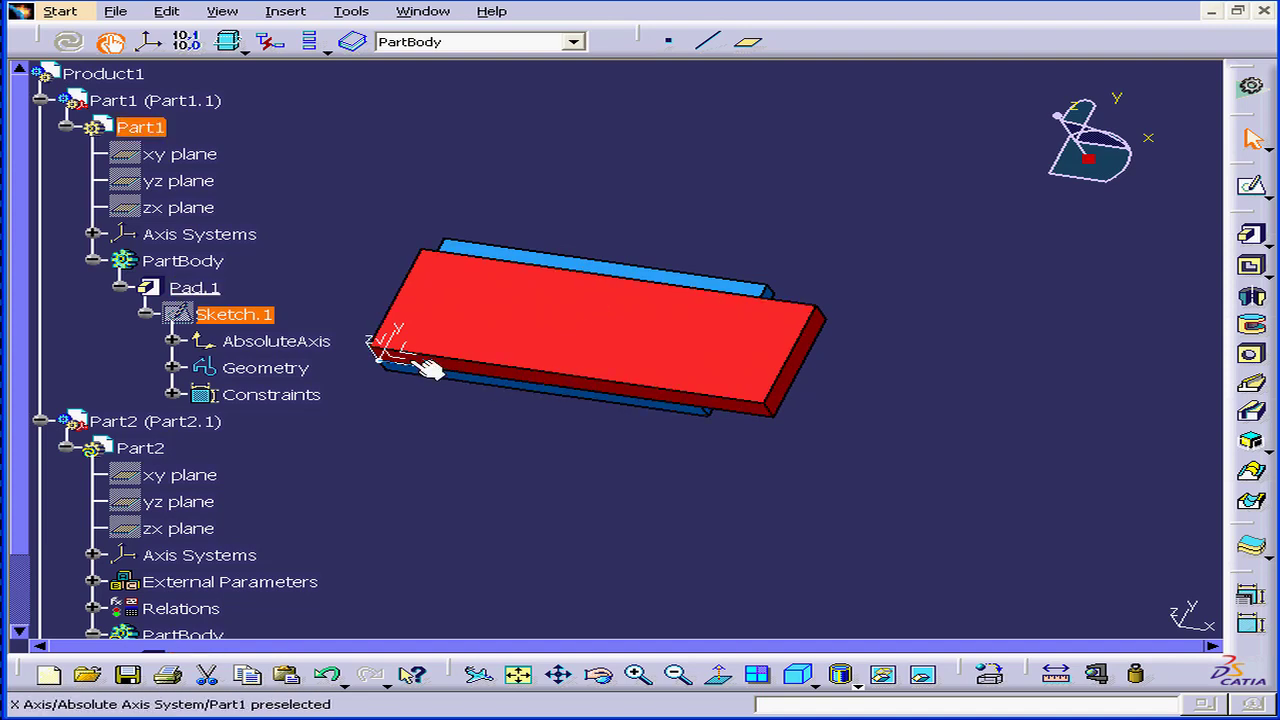
pyautogui.moveTo(428, 368); pyautogui.dragTo(455, 453, button='middle')
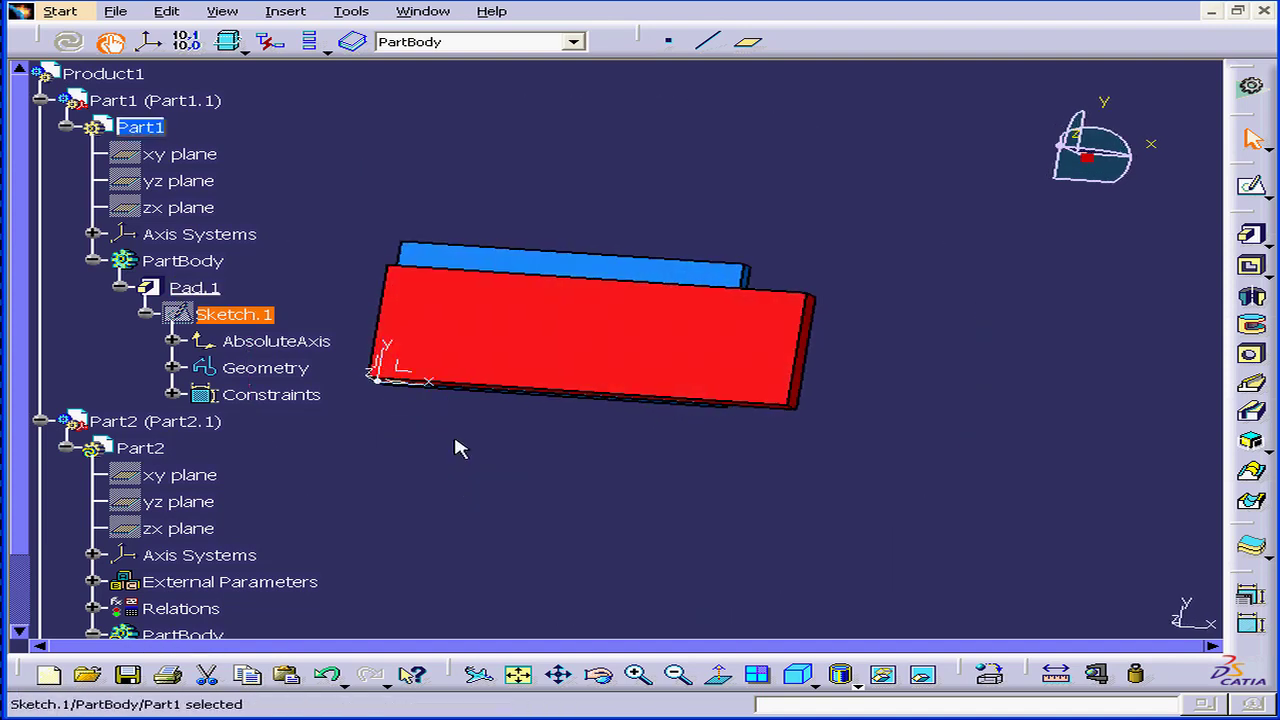
# Step: Run Update All on the Product1 assembly so Part2's plate also becomes 90 mm
pyautogui.click(22, 475)
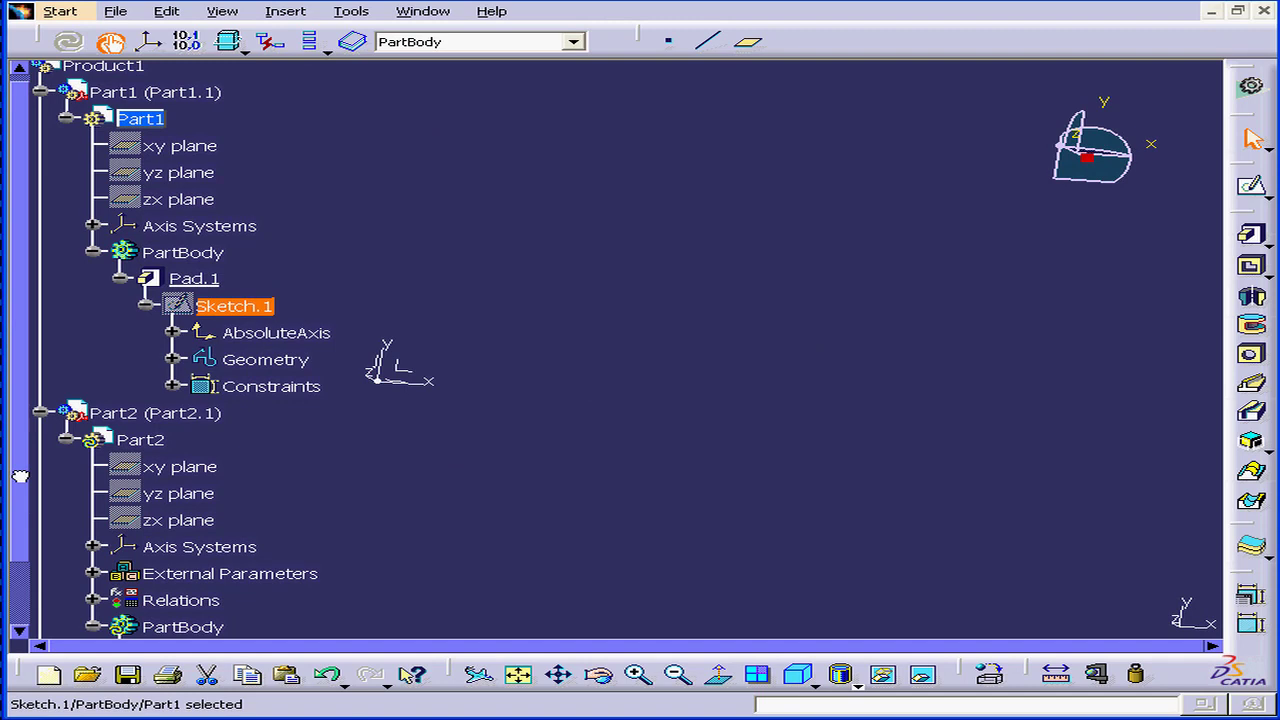
pyautogui.scroll(-3, 22, 571)
pyautogui.click(22, 571)
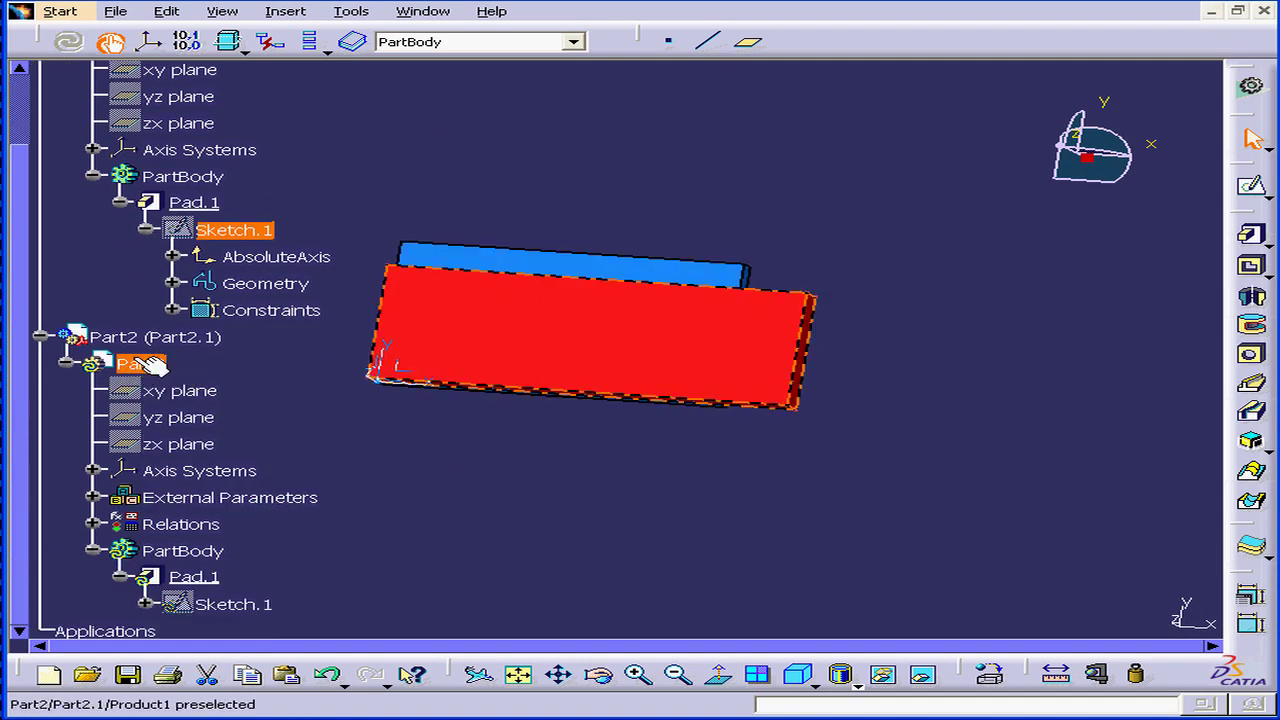
pyautogui.click(23, 377)
pyautogui.scroll(3, 23, 377)
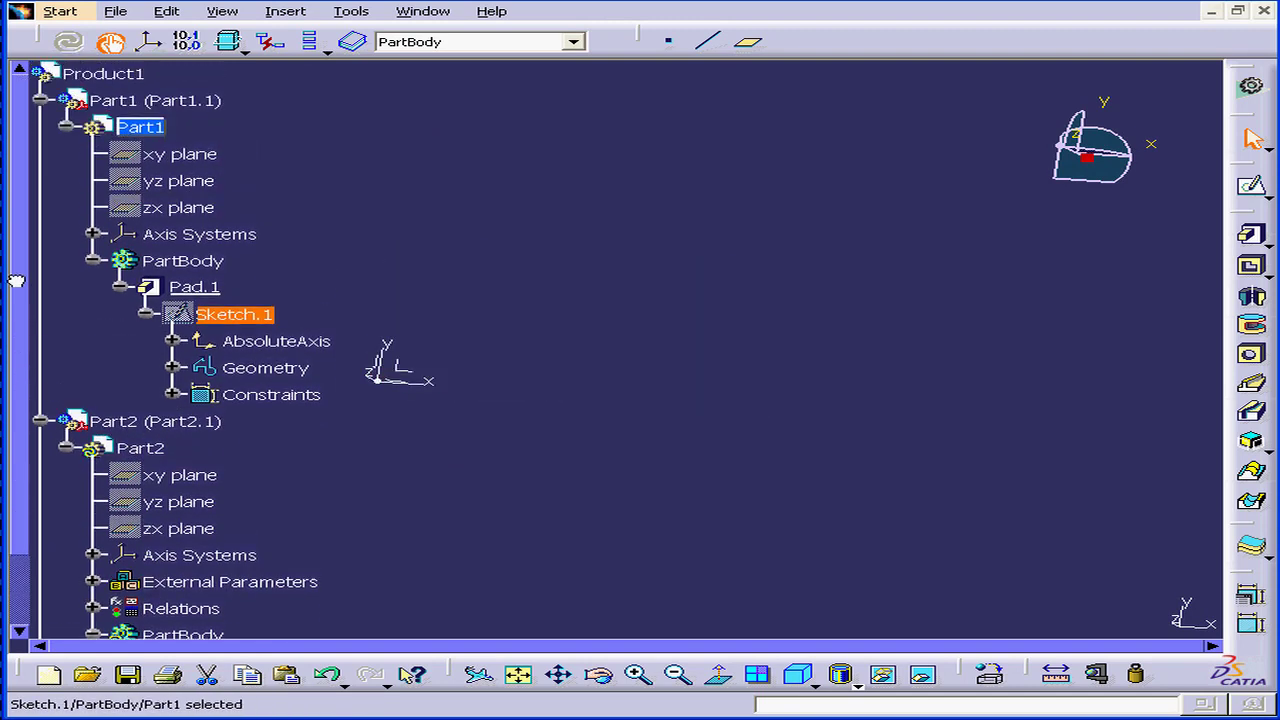
pyautogui.click(22, 245)
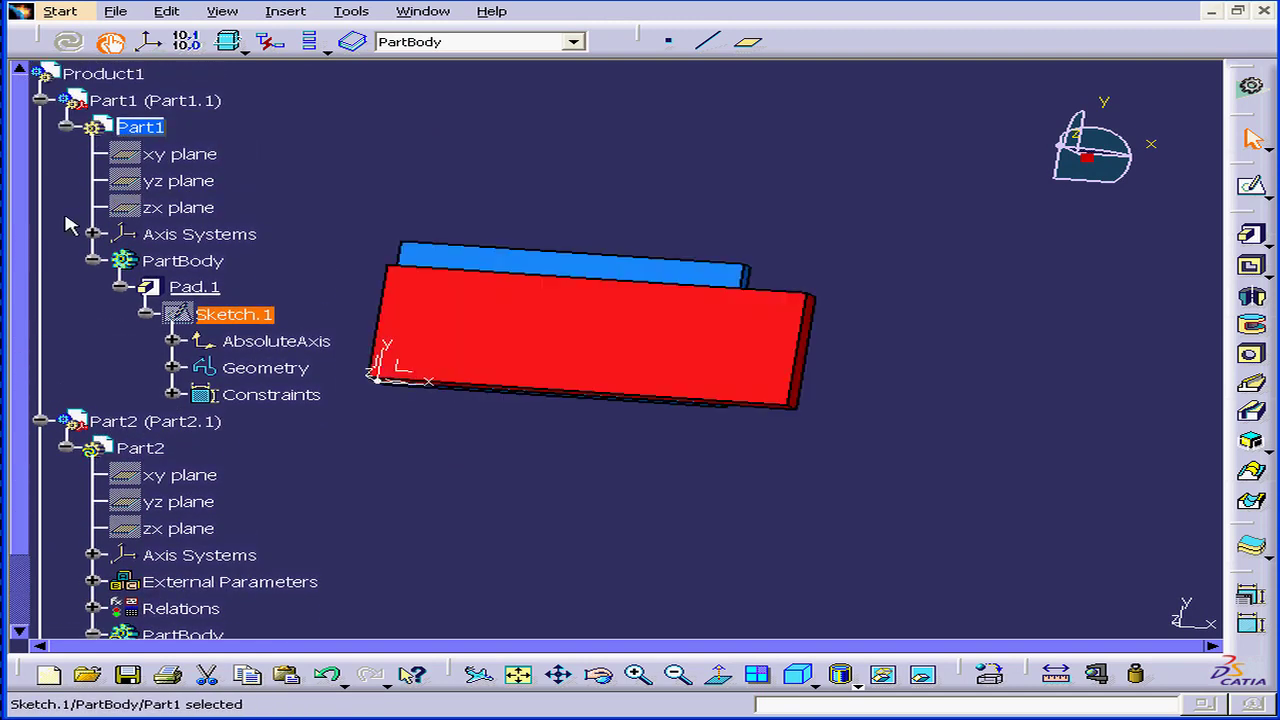
pyautogui.click(105, 76)
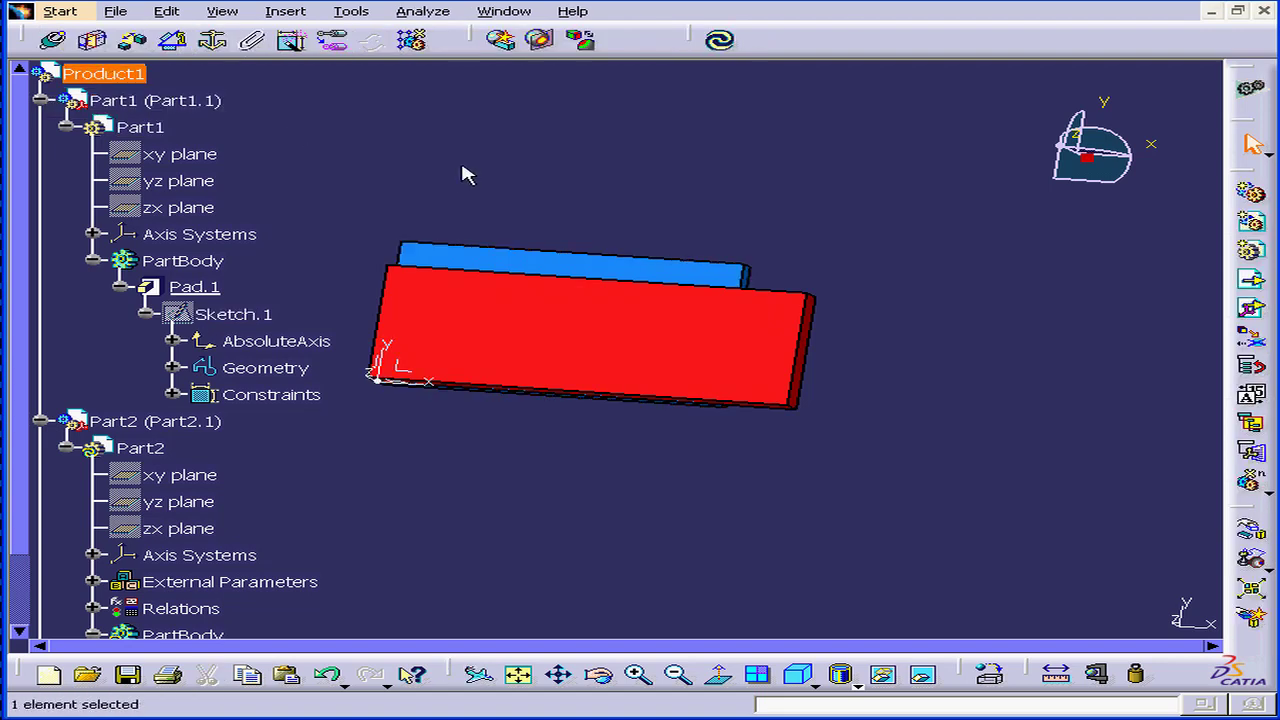
pyautogui.click(720, 42)
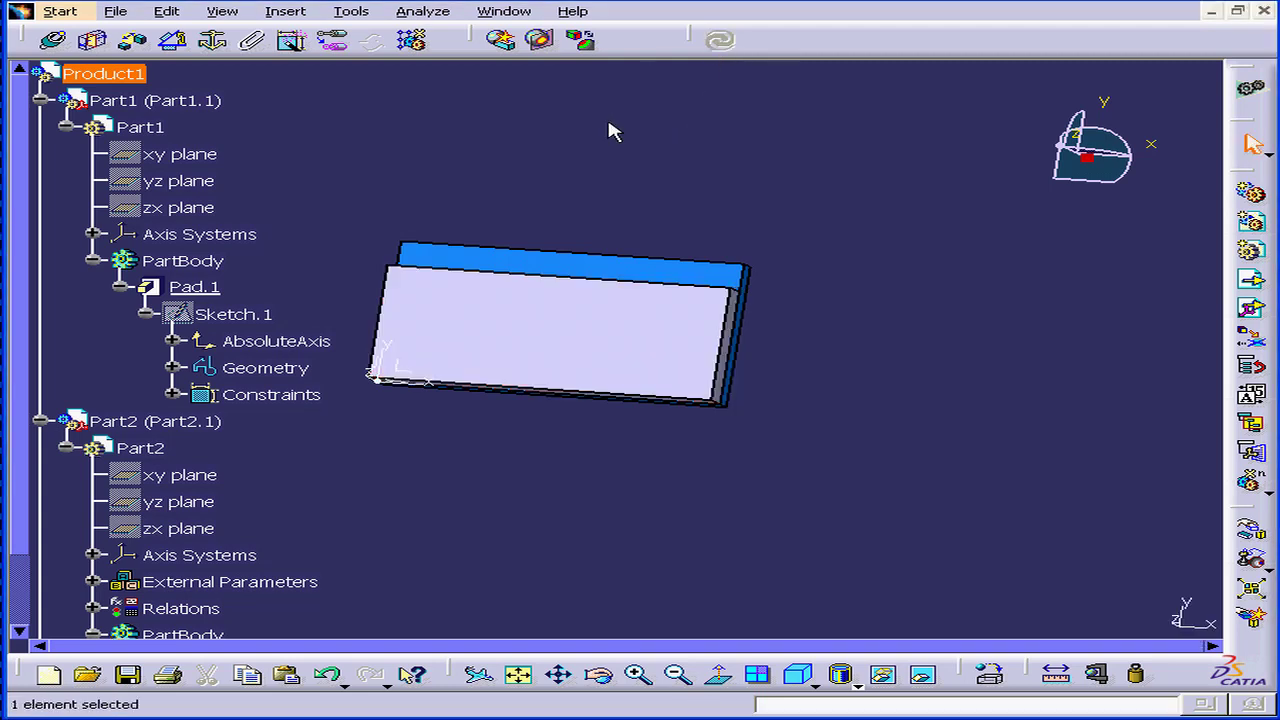
# Step: Review all document links of Product1 in the Edit > Links list
pyautogui.click(166, 12)
pyautogui.click(195, 428)
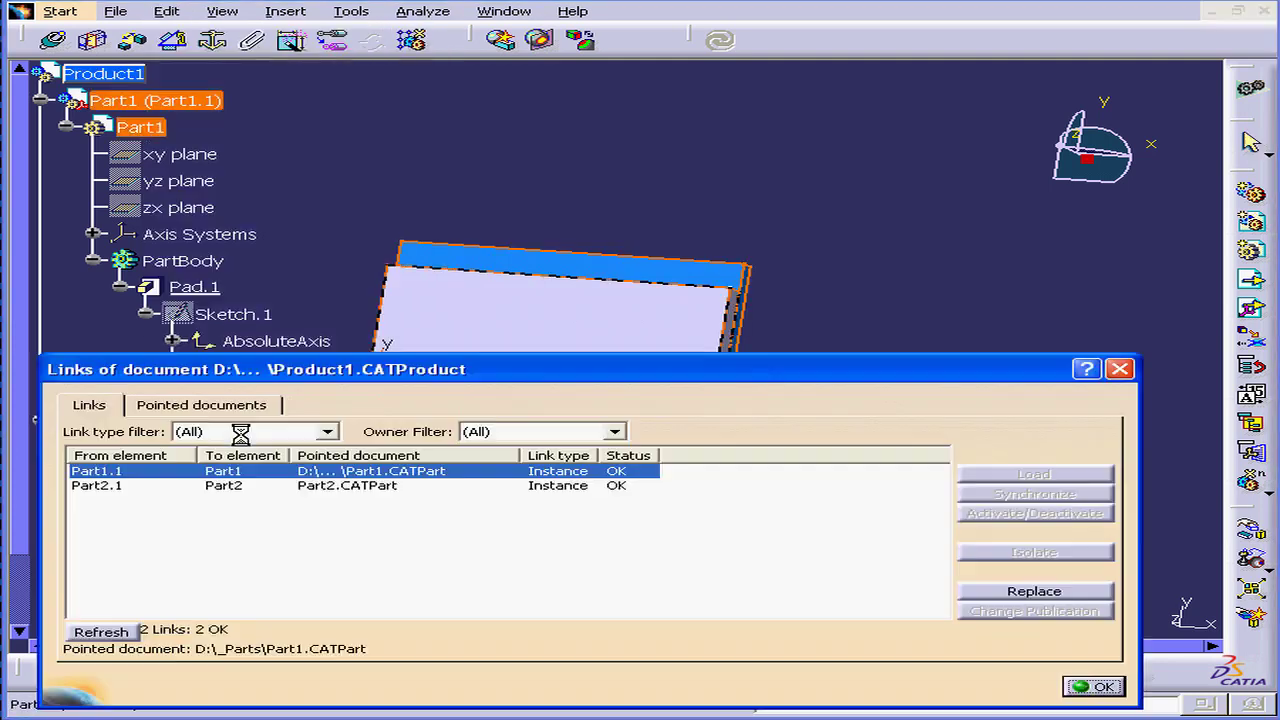
pyautogui.moveTo(626, 368); pyautogui.dragTo(700, 320)
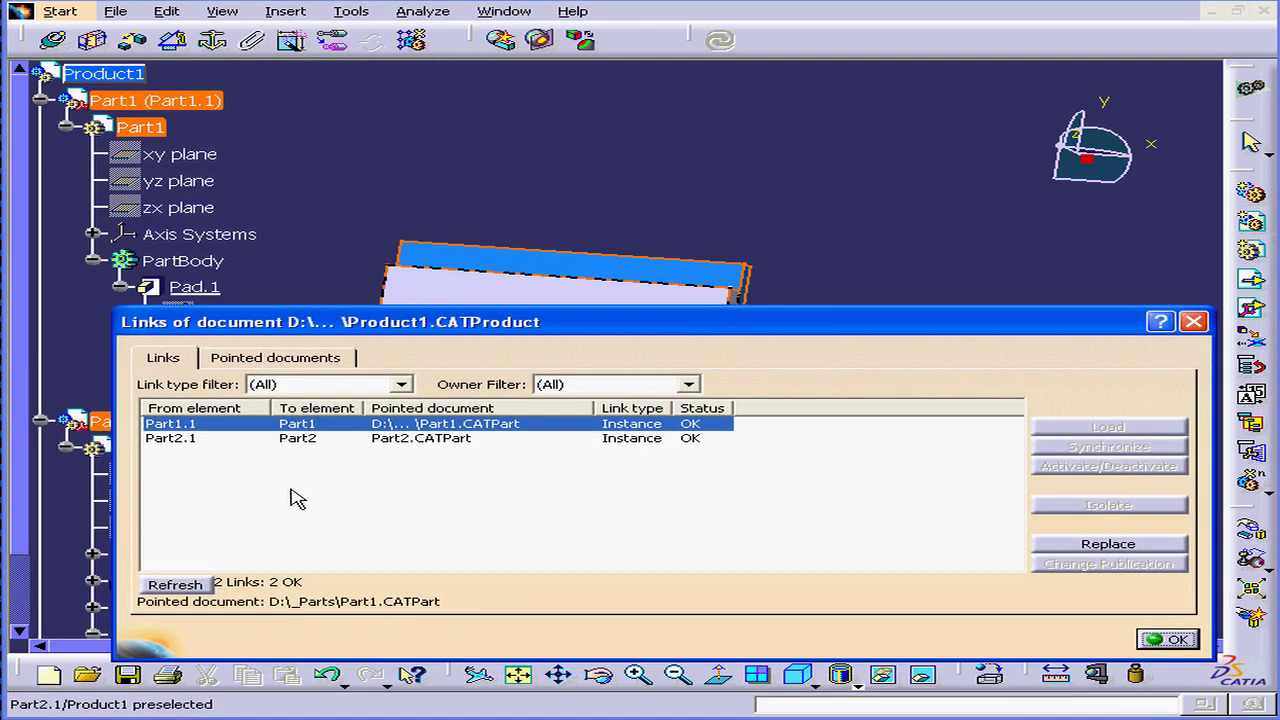
pyautogui.click(1166, 639)
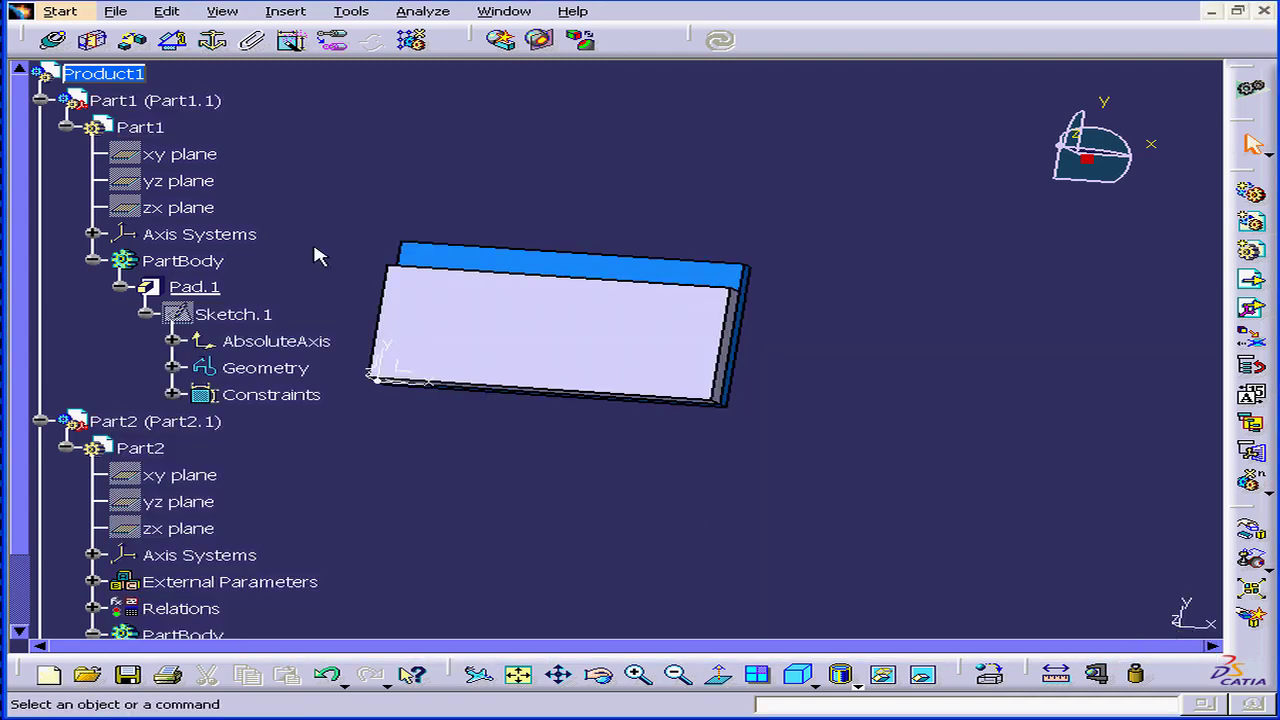
# Step: Activate Part1 and confirm through Edit > Links that it has no external links
pyautogui.doubleClick(140, 128)
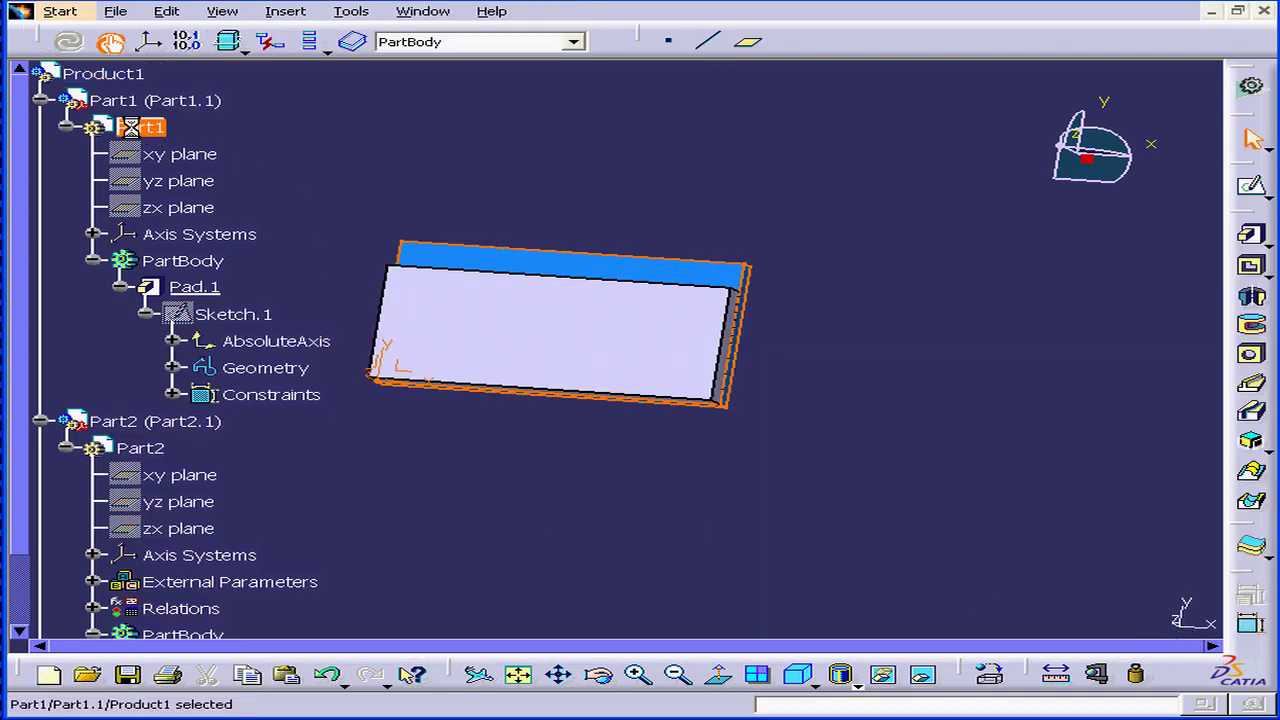
pyautogui.click(166, 11)
pyautogui.click(380, 391)
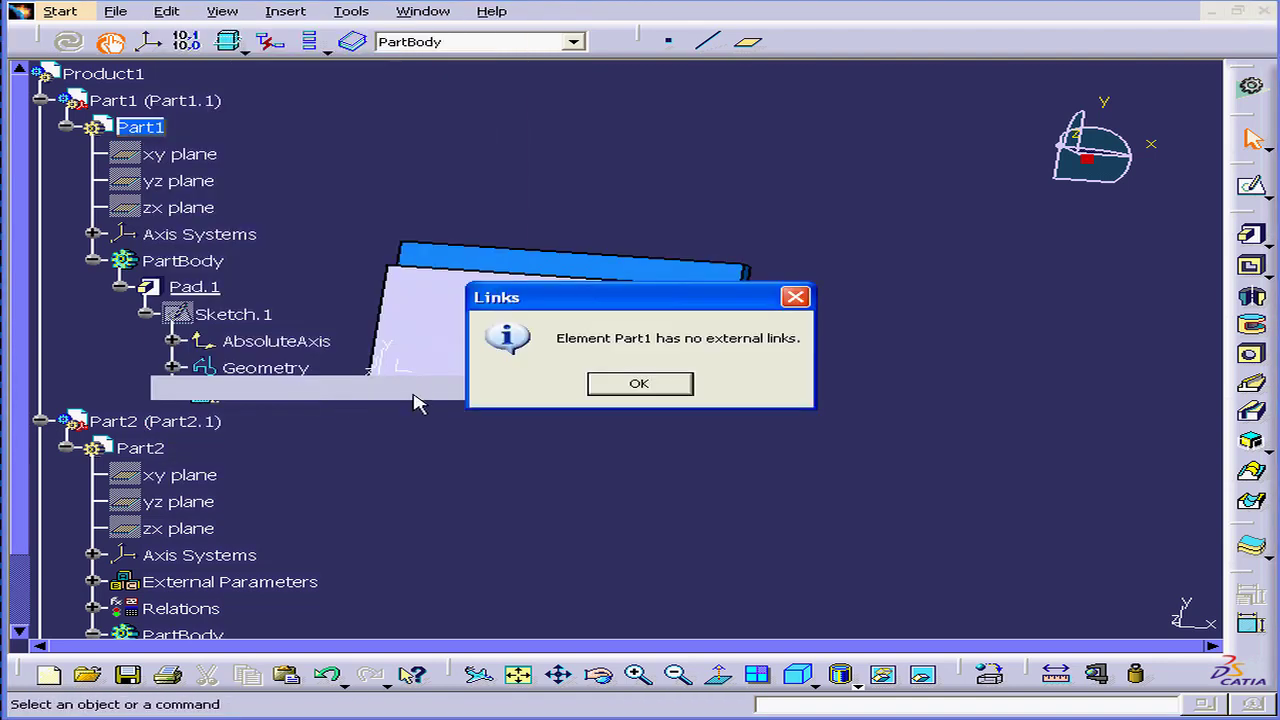
pyautogui.click(670, 388)
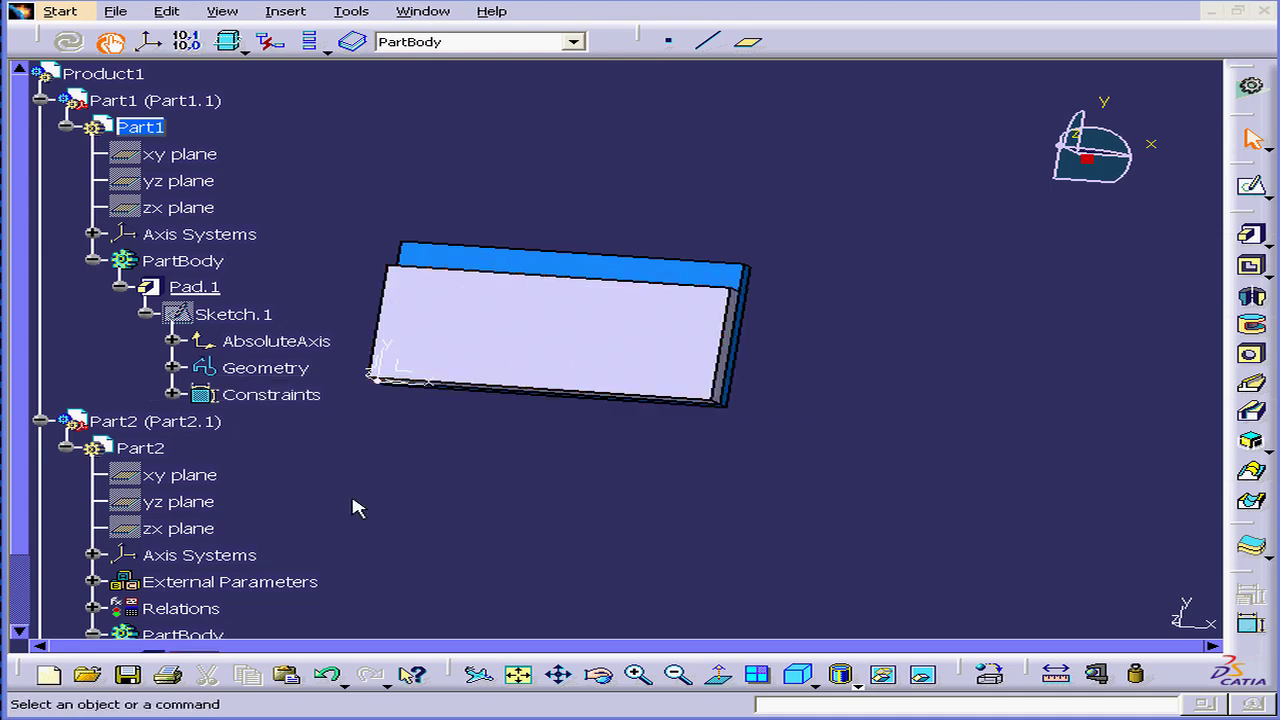
# Step: Activate Part2 and confirm its one OK link to My_Parameter in Part1.CATPart
pyautogui.doubleClick(145, 452)
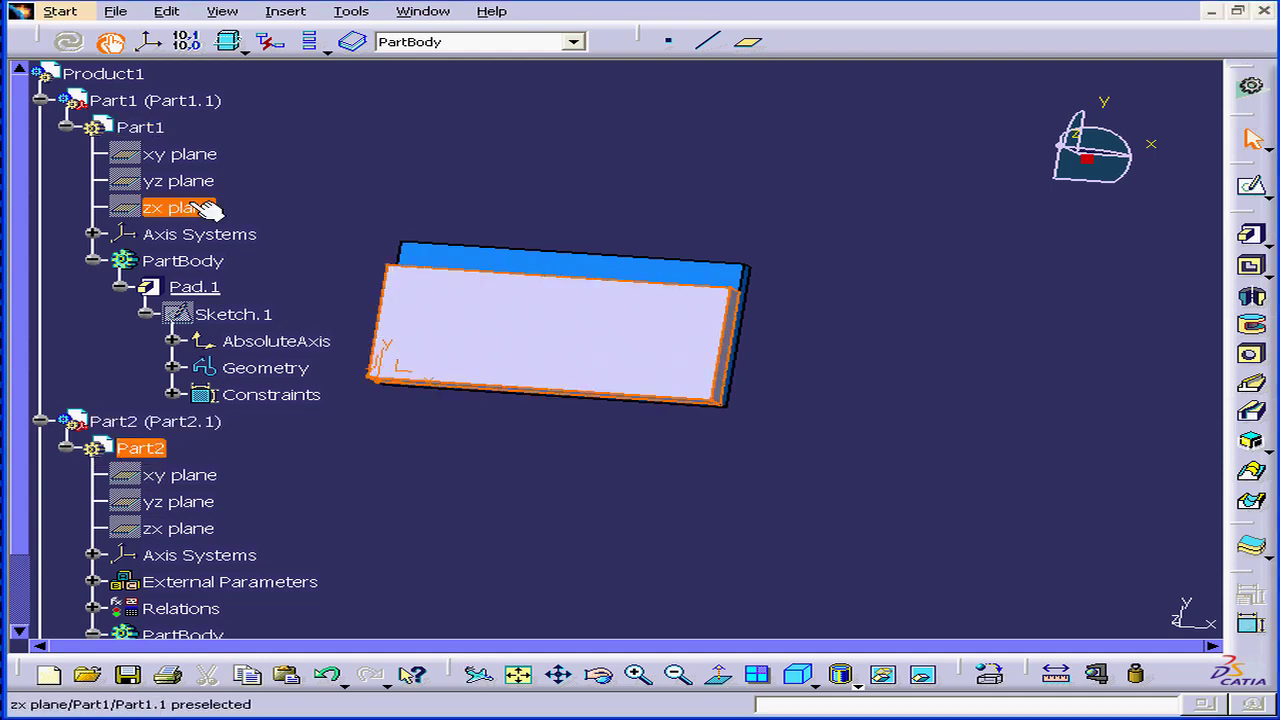
pyautogui.click(163, 12)
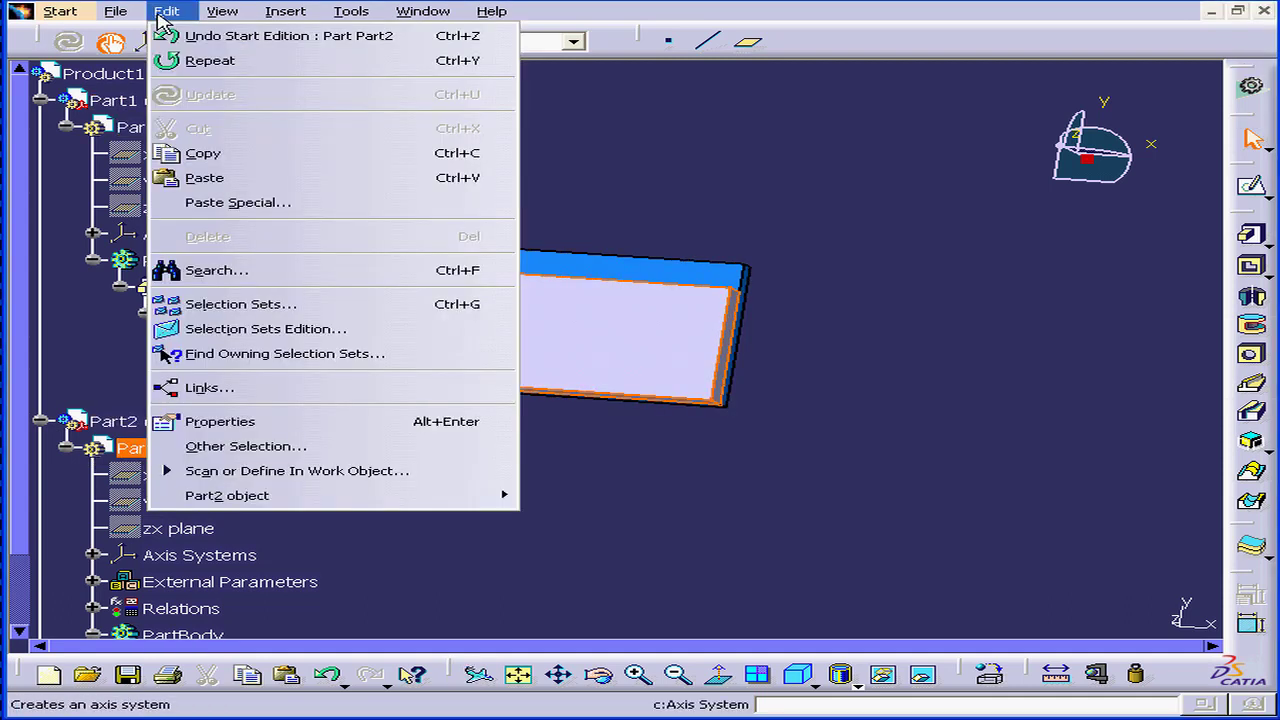
pyautogui.click(314, 388)
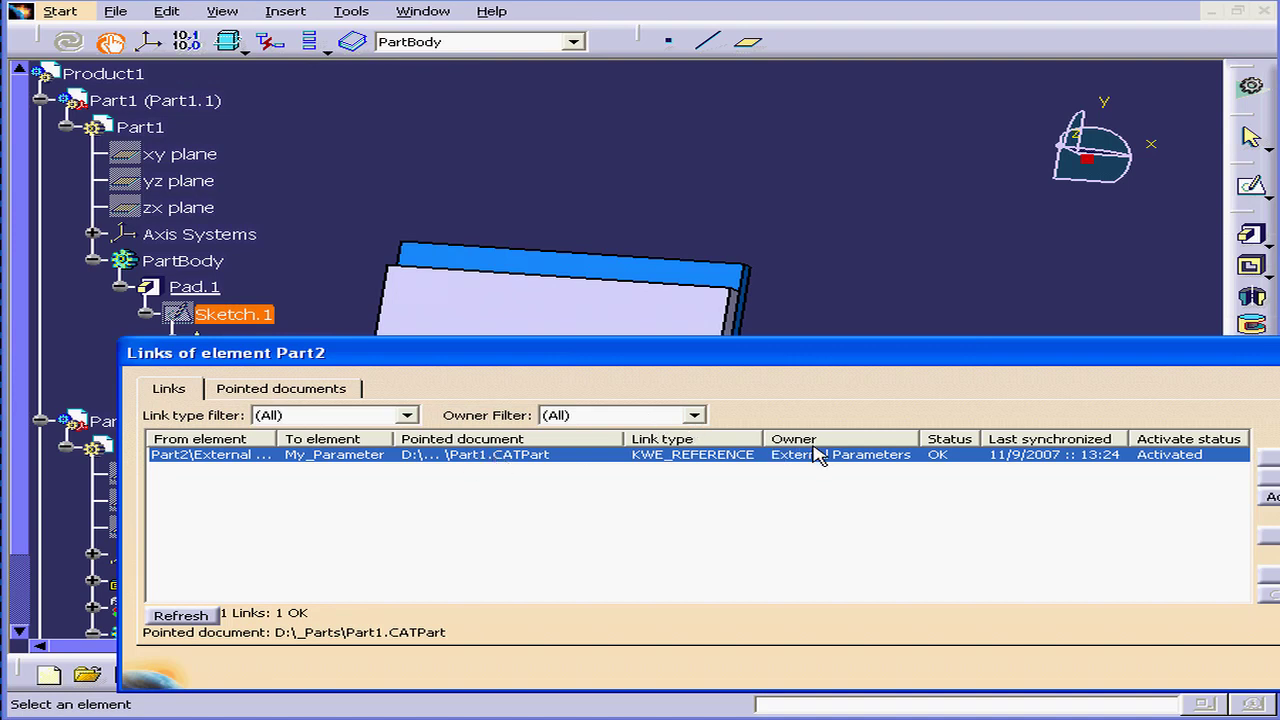
pyautogui.moveTo(279, 439); pyautogui.dragTo(471, 439)
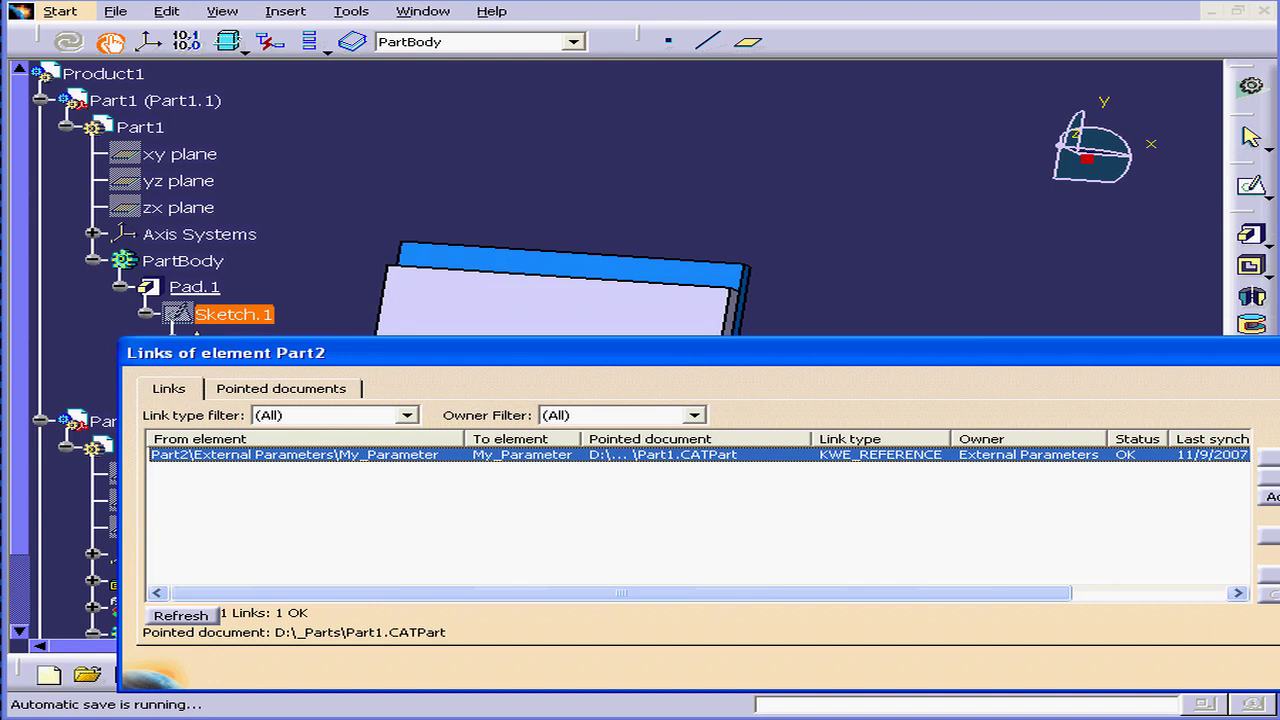
pyautogui.click(1270, 655)
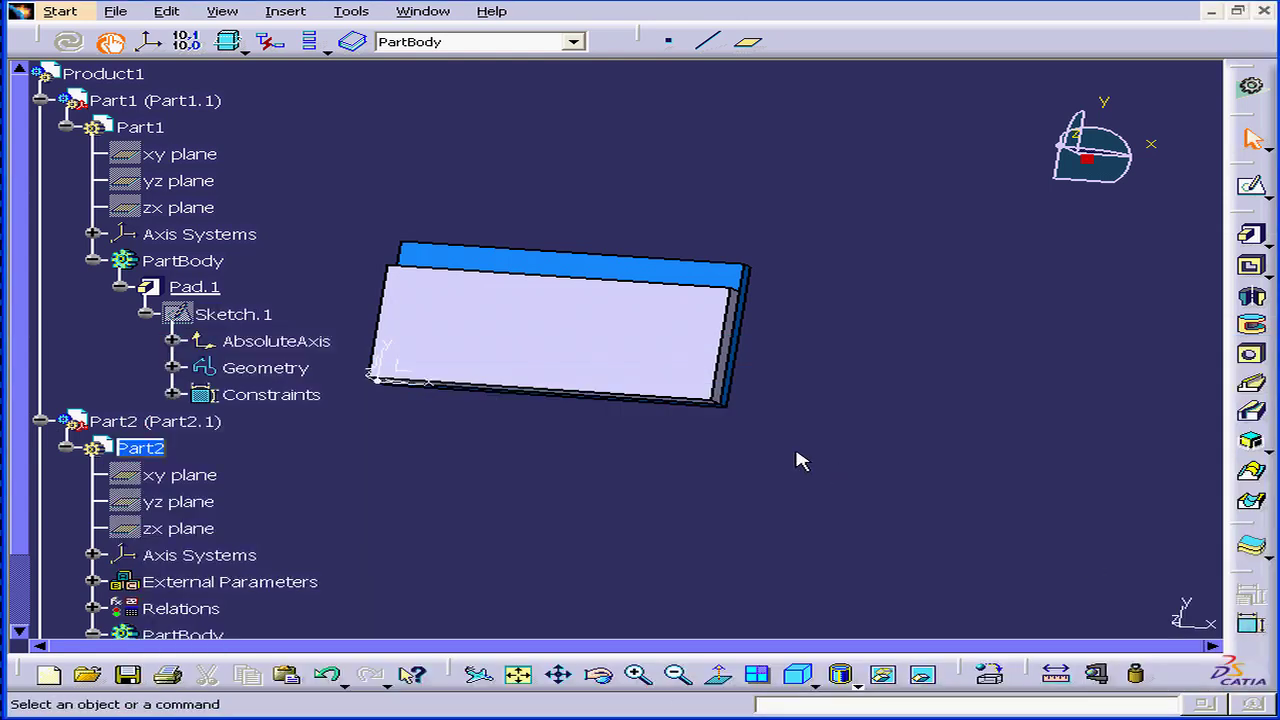